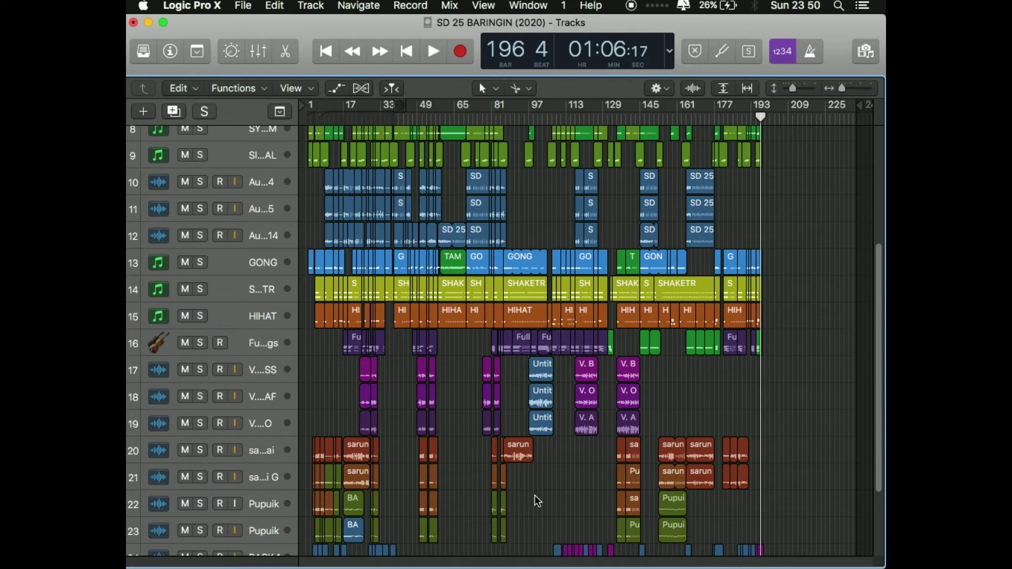
Step: Examine the region colours on all 26 tracks, from the beginning to the end of the arrangement
{"action": "scroll", "coordinate": [535, 495], "scroll_direction": "down", "scroll_amount": 4}
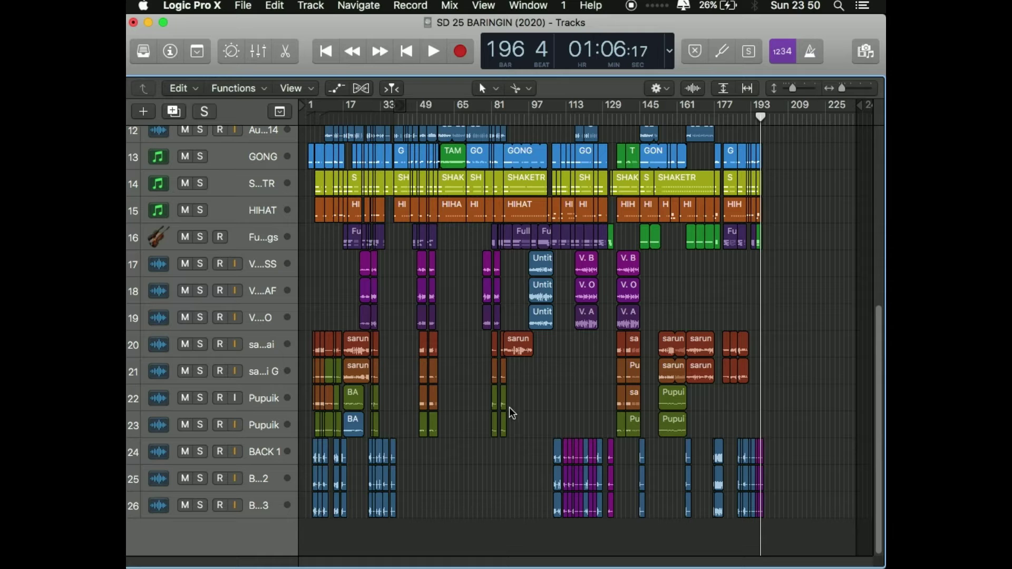
{"action": "scroll", "coordinate": [471, 372], "scroll_direction": "up", "scroll_amount": 5}
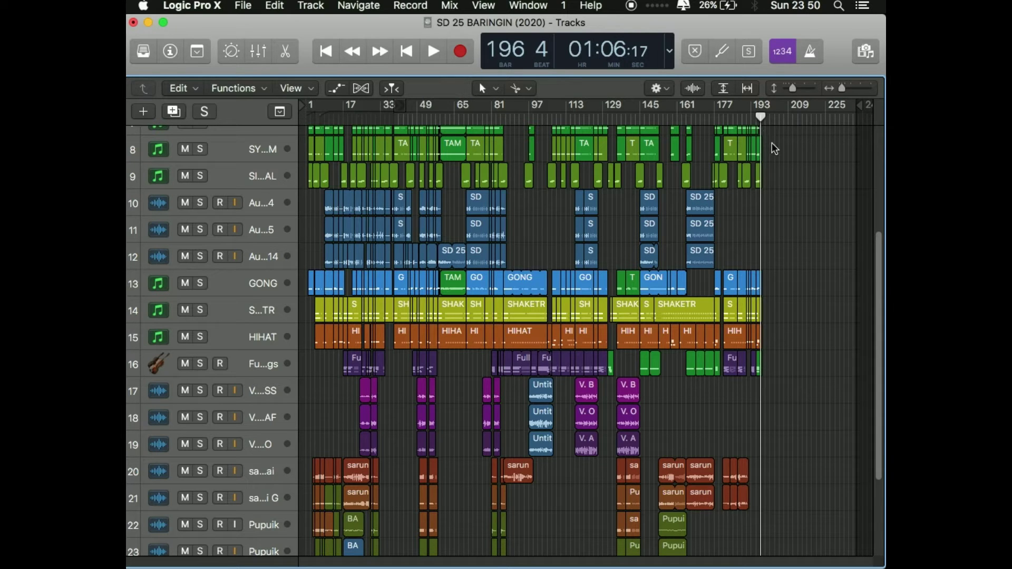
{"action": "scroll", "coordinate": [806, 222], "scroll_direction": "up", "scroll_amount": 5}
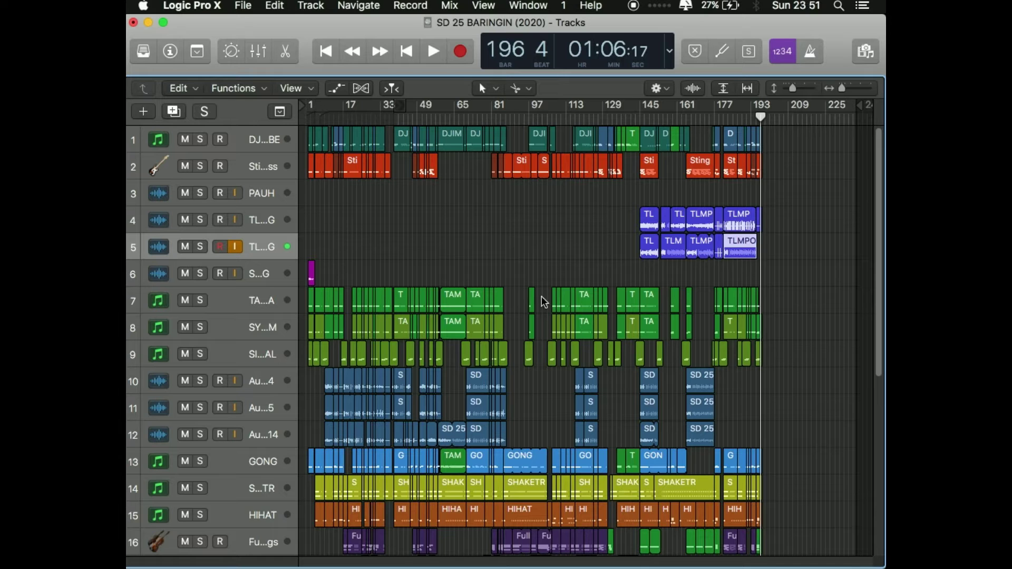
{"action": "scroll", "coordinate": [527, 306], "scroll_direction": "up", "scroll_amount": 3}
{"action": "scroll", "coordinate": [527, 309], "scroll_direction": "up", "scroll_amount": 3}
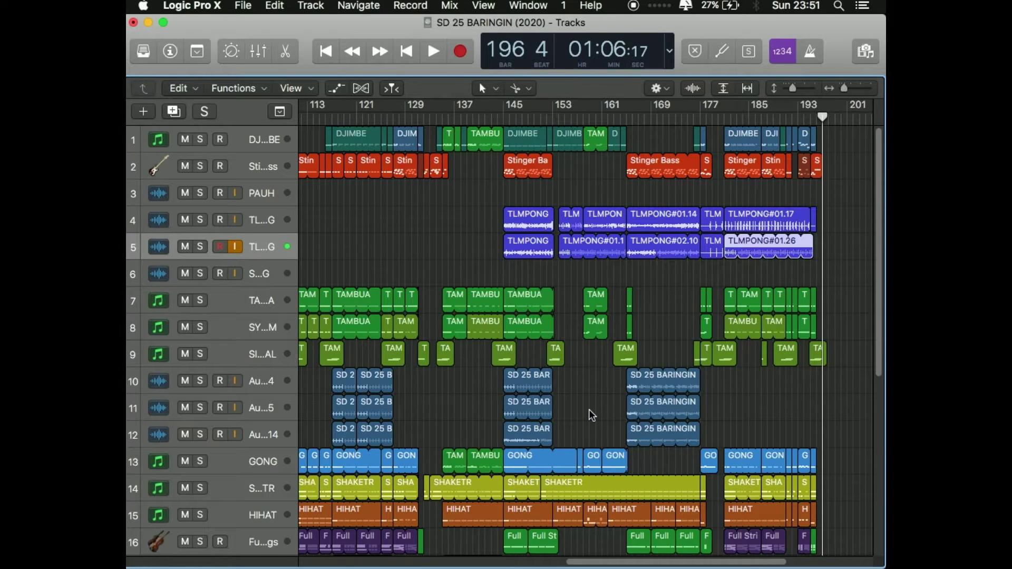
{"action": "scroll", "coordinate": [590, 410], "scroll_direction": "down", "scroll_amount": 1}
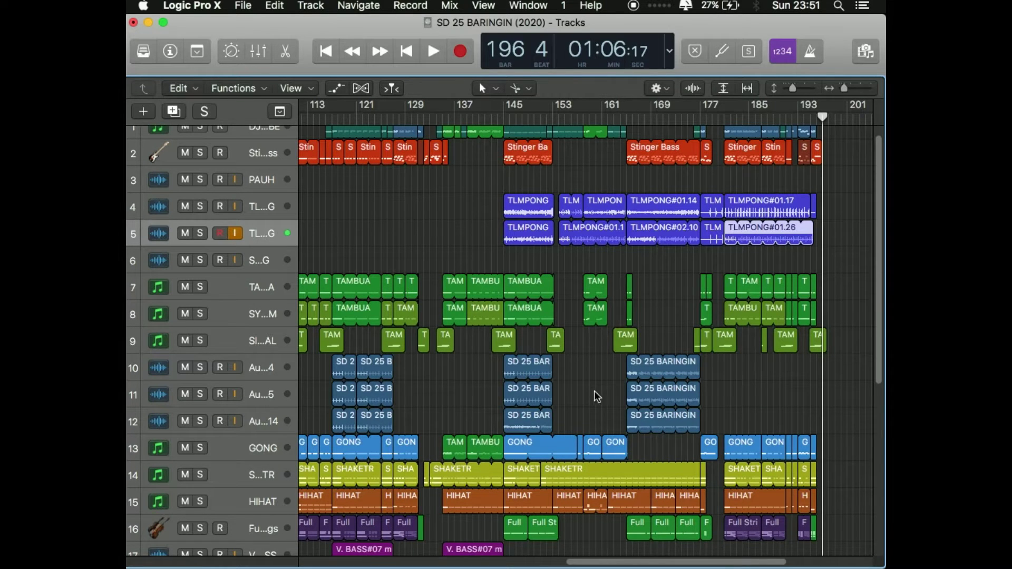
{"action": "scroll", "coordinate": [597, 393], "scroll_direction": "up", "scroll_amount": 1}
{"action": "left_click_drag", "start_coordinate": [730, 563], "coordinate": [447, 563]}
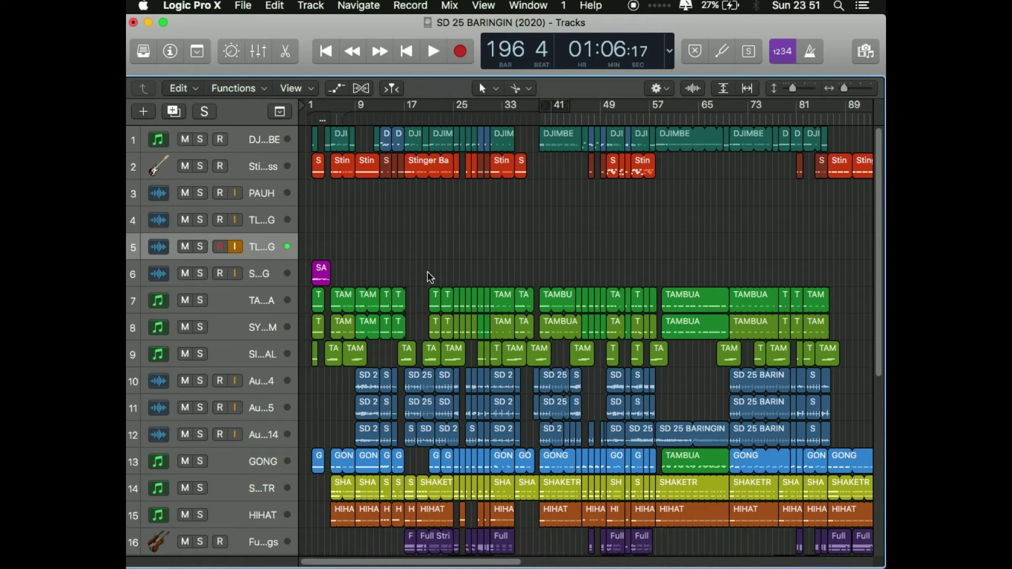
{"action": "scroll", "coordinate": [431, 279], "scroll_direction": "down", "scroll_amount": 5}
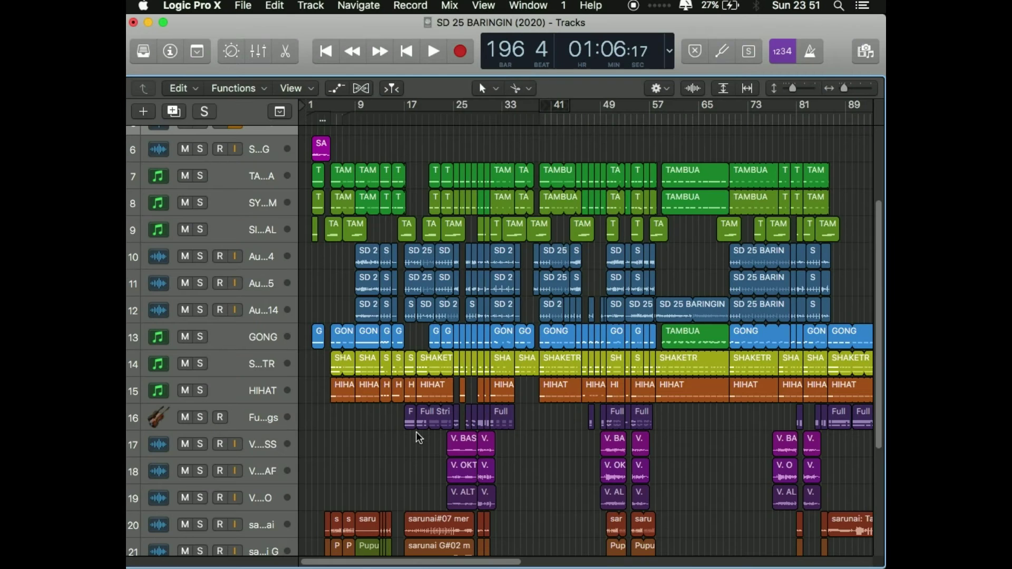
{"action": "scroll", "coordinate": [420, 454], "scroll_direction": "down", "scroll_amount": 3}
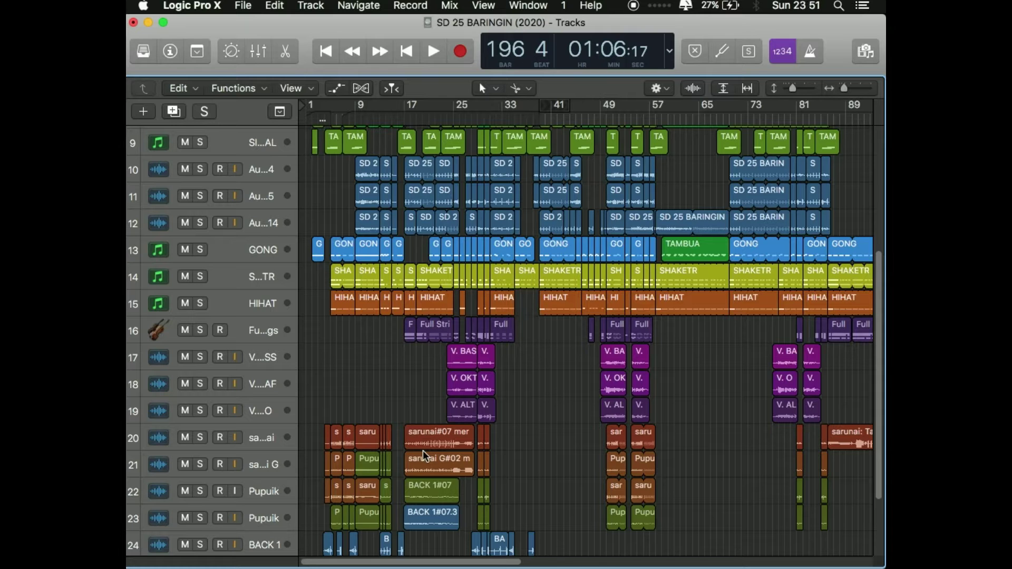
{"action": "scroll", "coordinate": [423, 450], "scroll_direction": "up", "scroll_amount": 4}
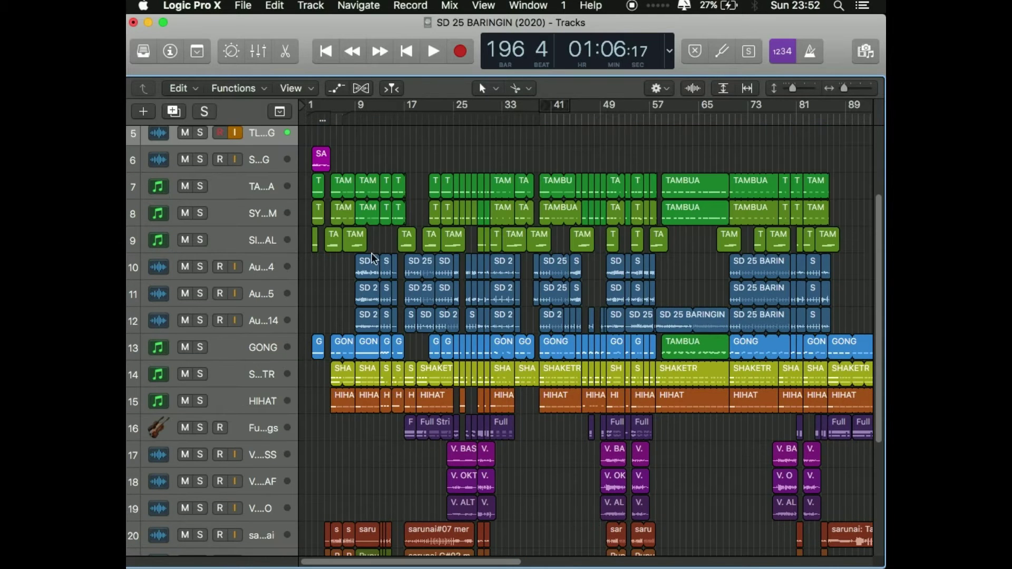
{"action": "scroll", "coordinate": [378, 303], "scroll_direction": "down", "scroll_amount": 3}
{"action": "scroll", "coordinate": [417, 413], "scroll_direction": "down", "scroll_amount": 4}
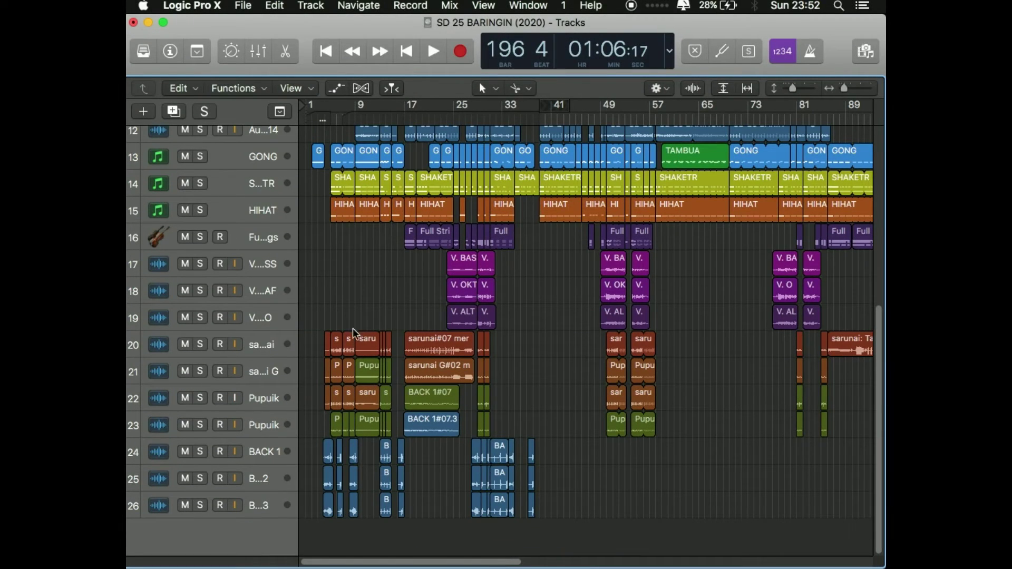
{"action": "scroll", "coordinate": [356, 327], "scroll_direction": "up", "scroll_amount": 4}
{"action": "scroll", "coordinate": [378, 415], "scroll_direction": "up", "scroll_amount": 5}
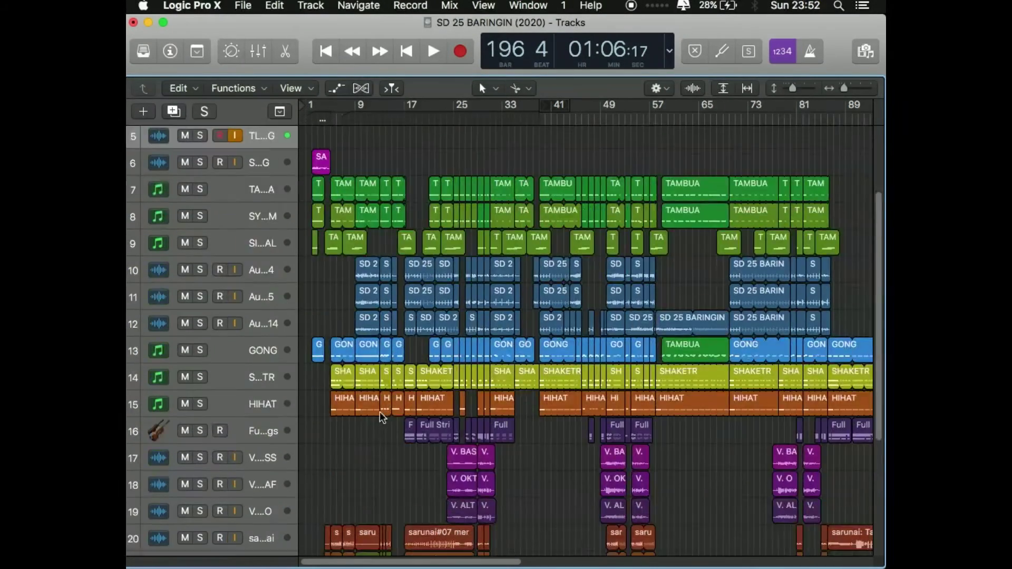
{"action": "scroll", "coordinate": [340, 361], "scroll_direction": "up", "scroll_amount": 2}
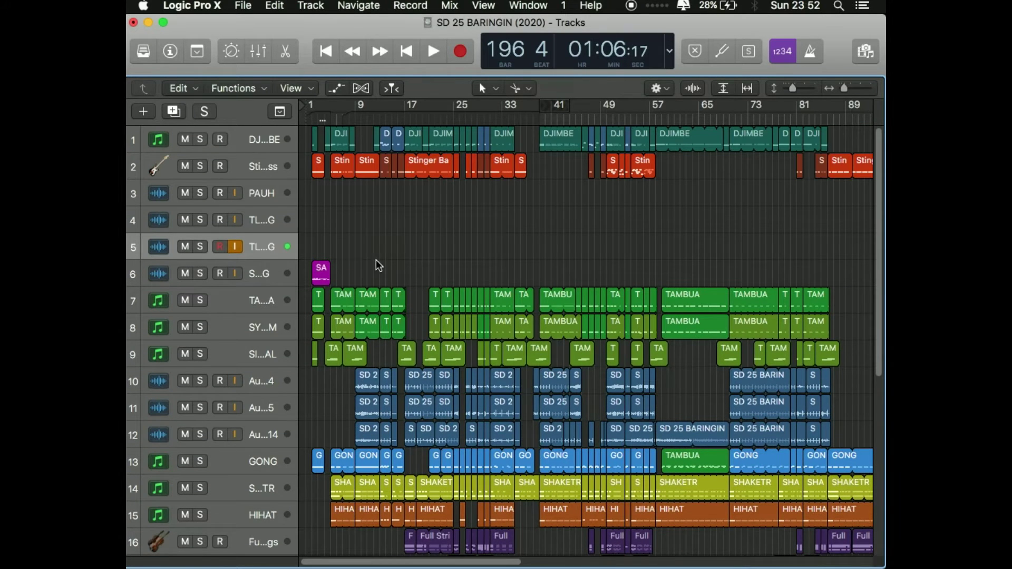
Step: Set all regions on the DJIMBE track to the same dark teal colour
{"action": "key", "text": "super+Right"}
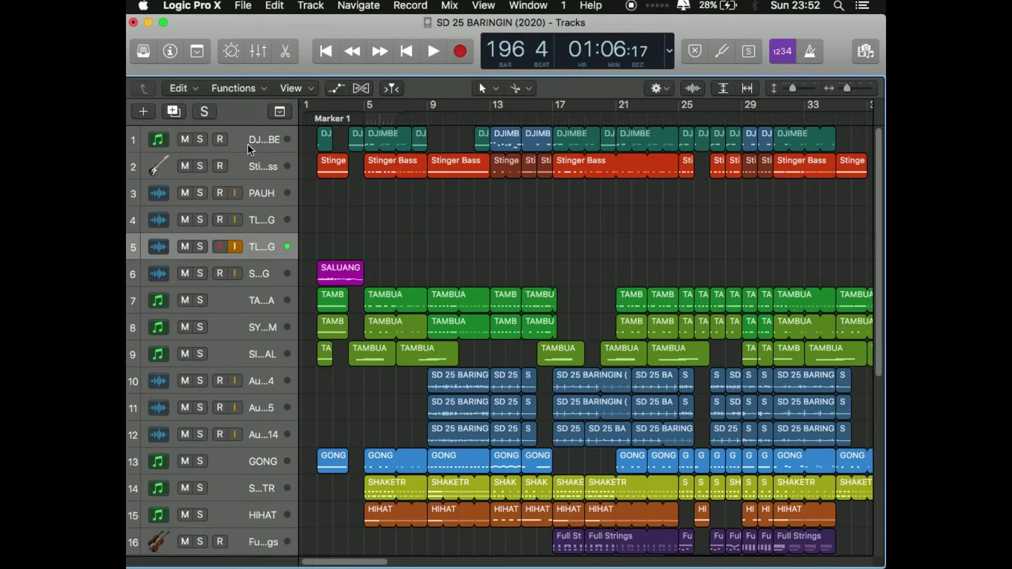
{"action": "left_click", "coordinate": [278, 141]}
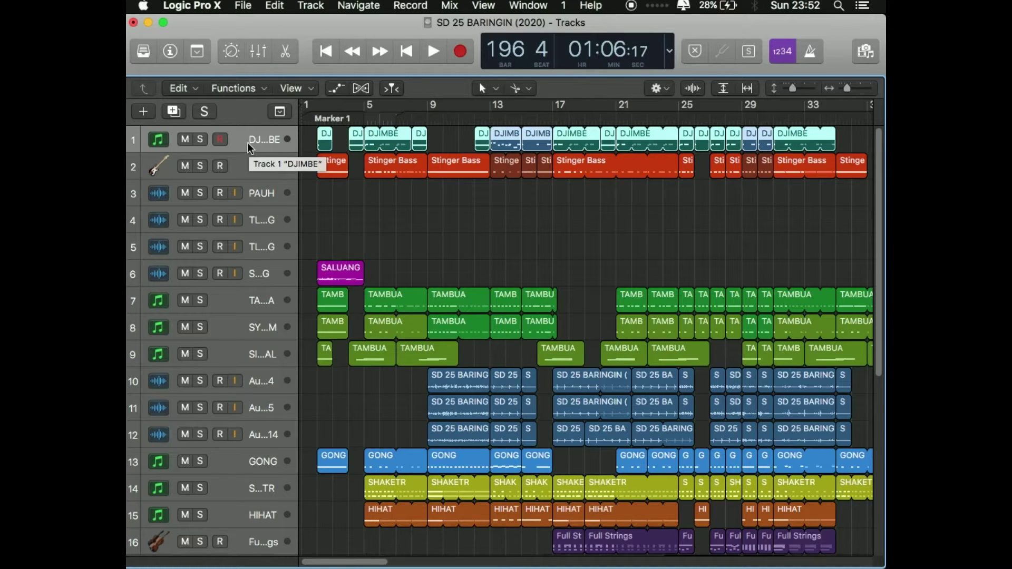
{"action": "key", "text": "alt+c"}
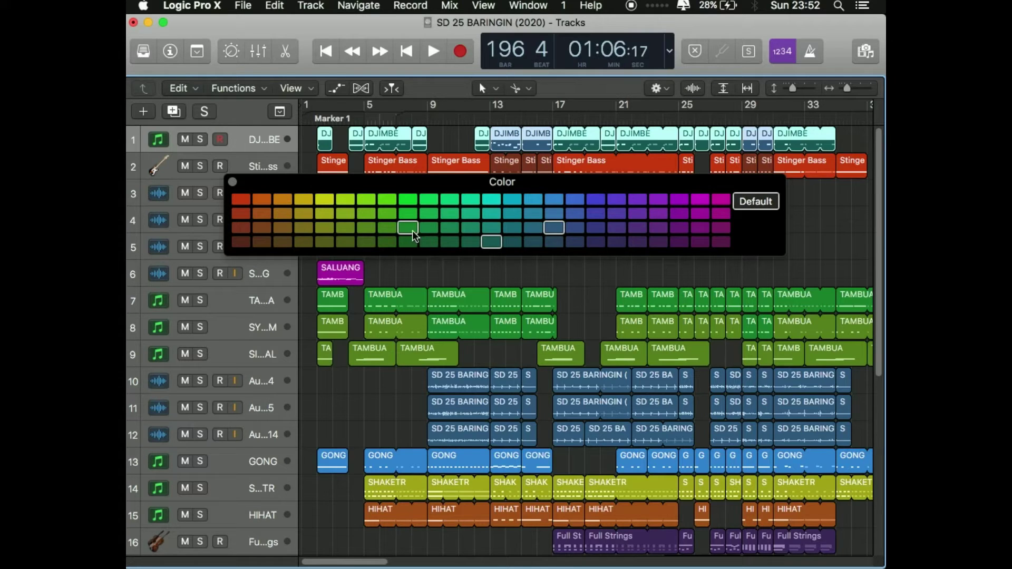
{"action": "left_click", "coordinate": [491, 243]}
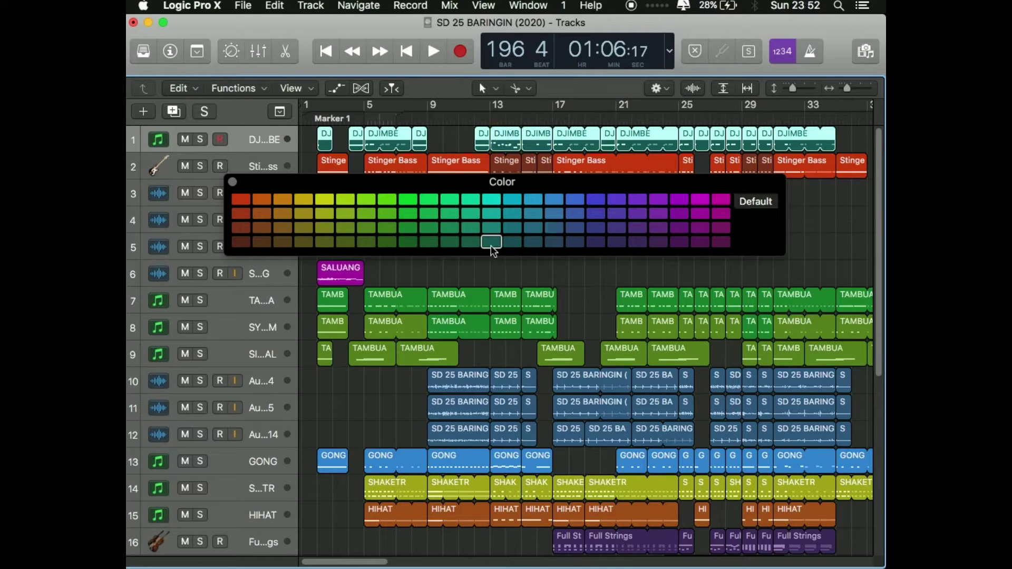
{"action": "left_click", "coordinate": [233, 182]}
Step: Set all regions on the Stinger Bass track to one uniform dark red colour
{"action": "left_click", "coordinate": [246, 163]}
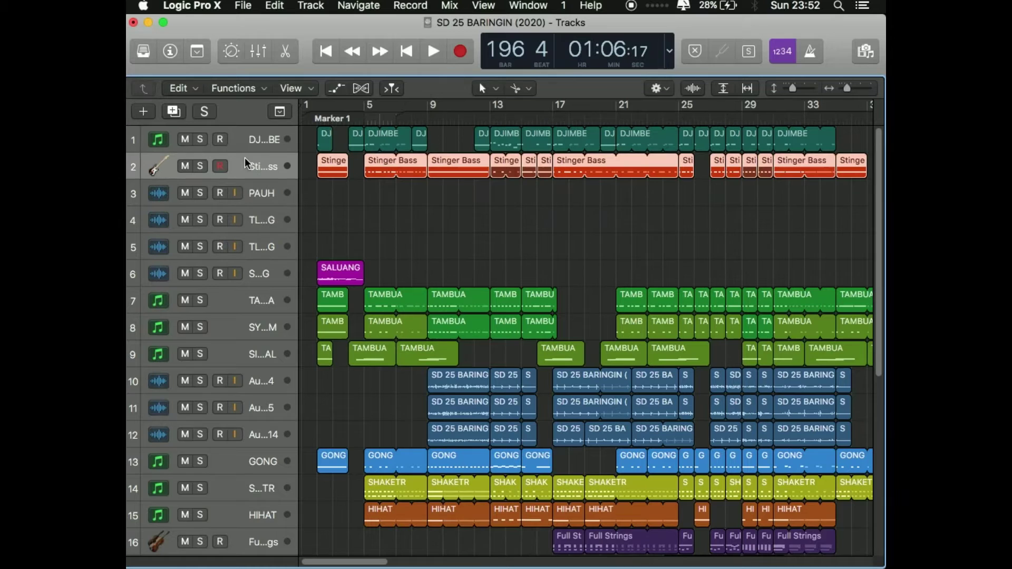
{"action": "key", "text": "alt+c"}
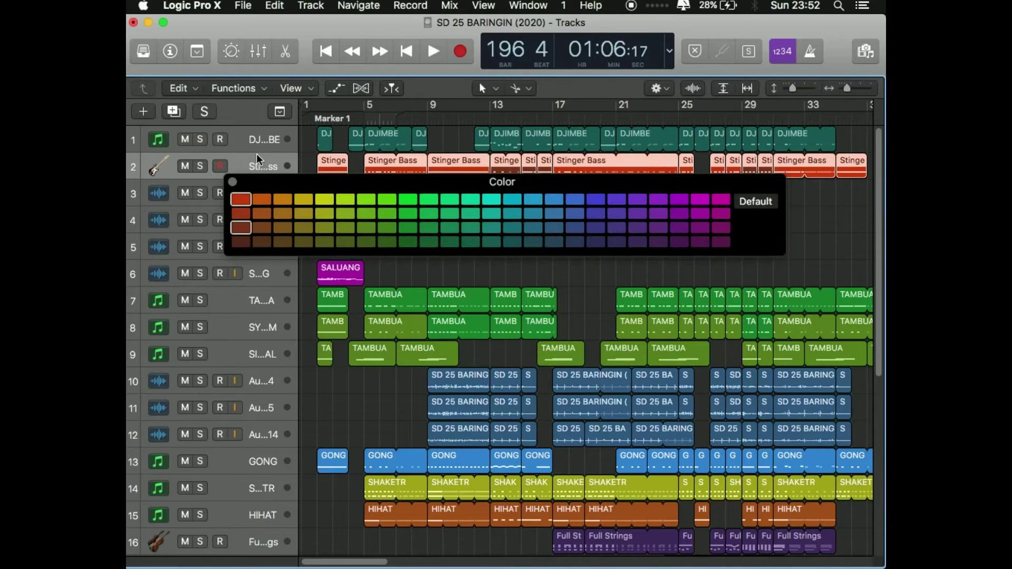
{"action": "left_click", "coordinate": [243, 199]}
{"action": "left_click", "coordinate": [233, 182]}
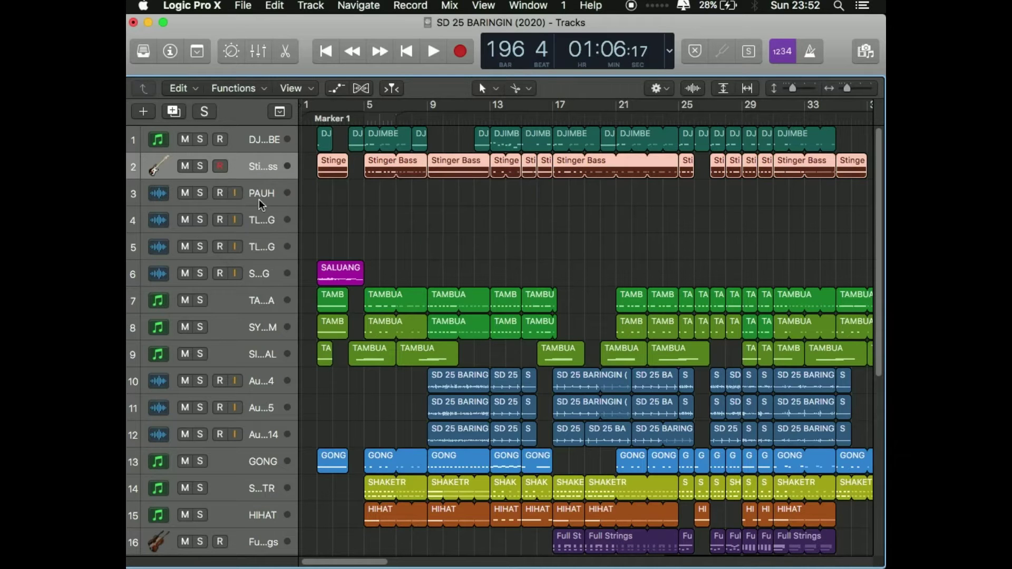
Step: Check the colours assigned to the PAUH track and the two TLMPONG tracks in the colour palette
{"action": "left_click", "coordinate": [257, 193]}
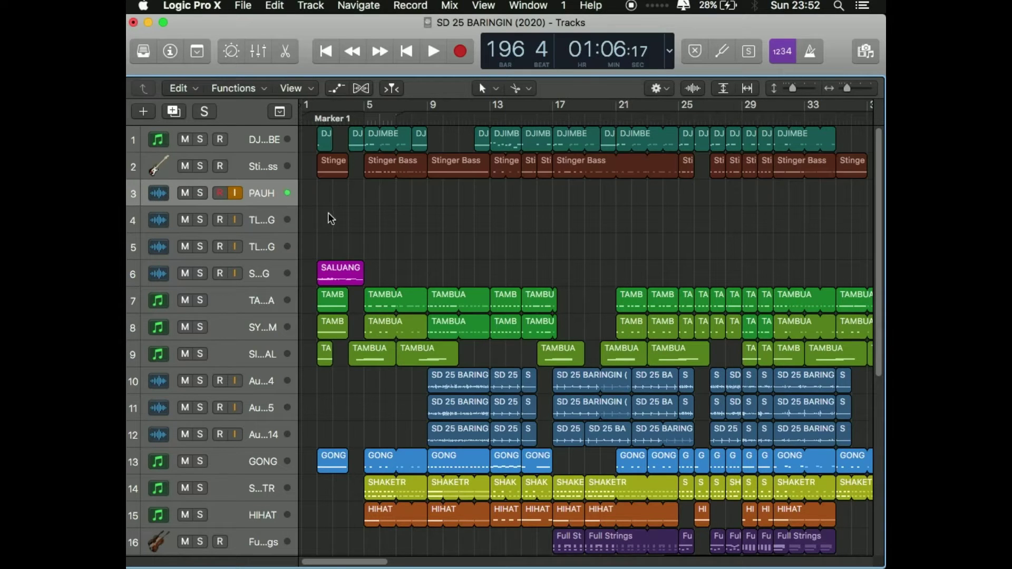
{"action": "scroll", "coordinate": [358, 222], "scroll_direction": "down", "scroll_amount": 1}
{"action": "scroll", "coordinate": [348, 221], "scroll_direction": "up", "scroll_amount": 1}
{"action": "key", "text": "alt+c"}
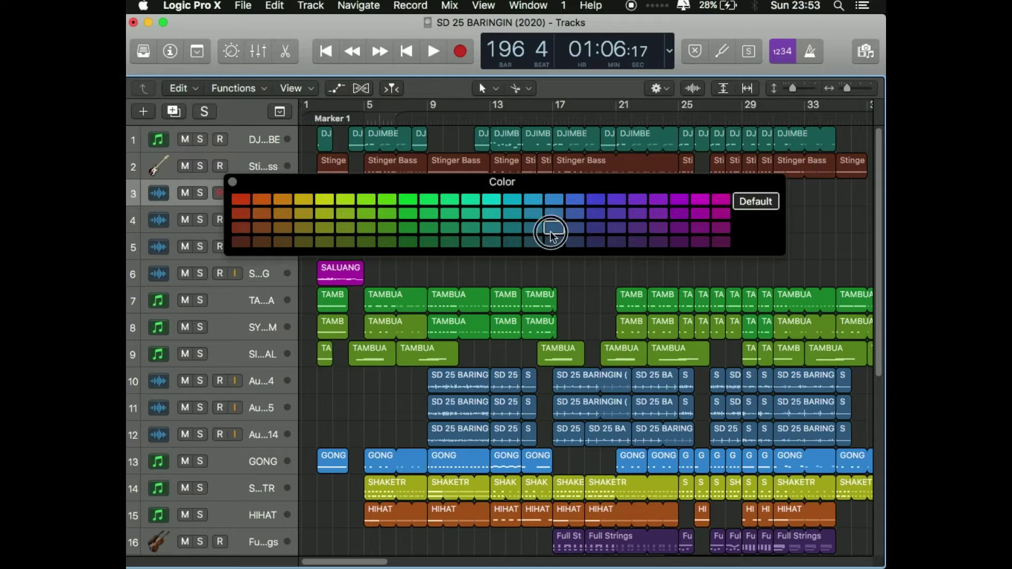
{"action": "left_click", "coordinate": [233, 182]}
{"action": "left_click", "coordinate": [244, 217]}
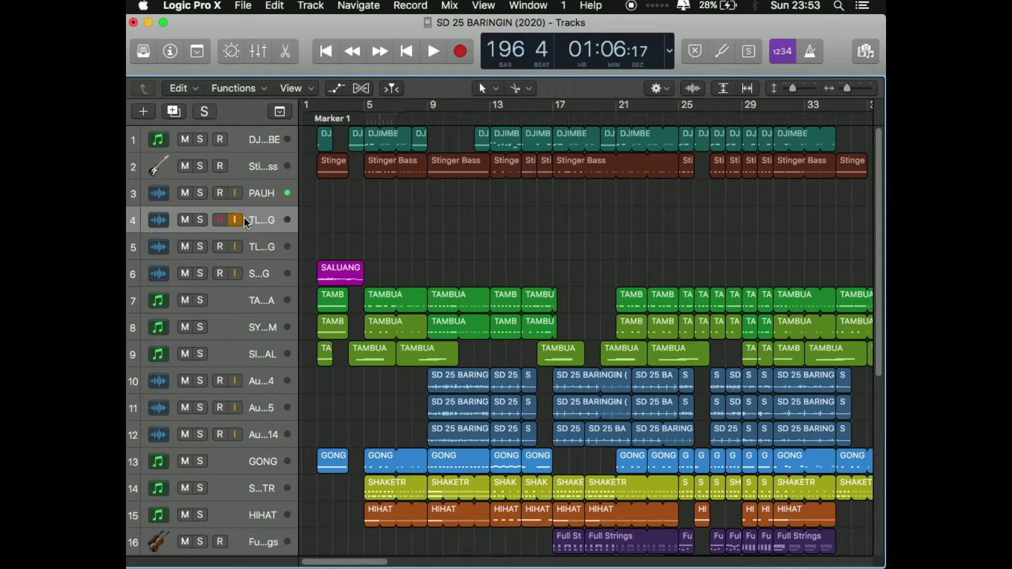
{"action": "key", "text": "alt+c"}
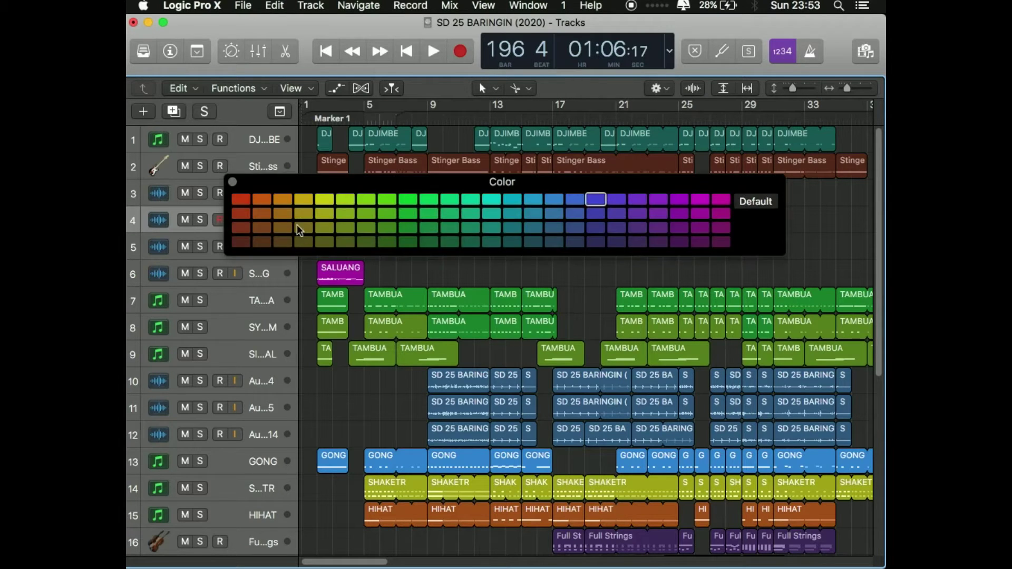
{"action": "left_click", "coordinate": [232, 182]}
{"action": "left_click", "coordinate": [259, 247]}
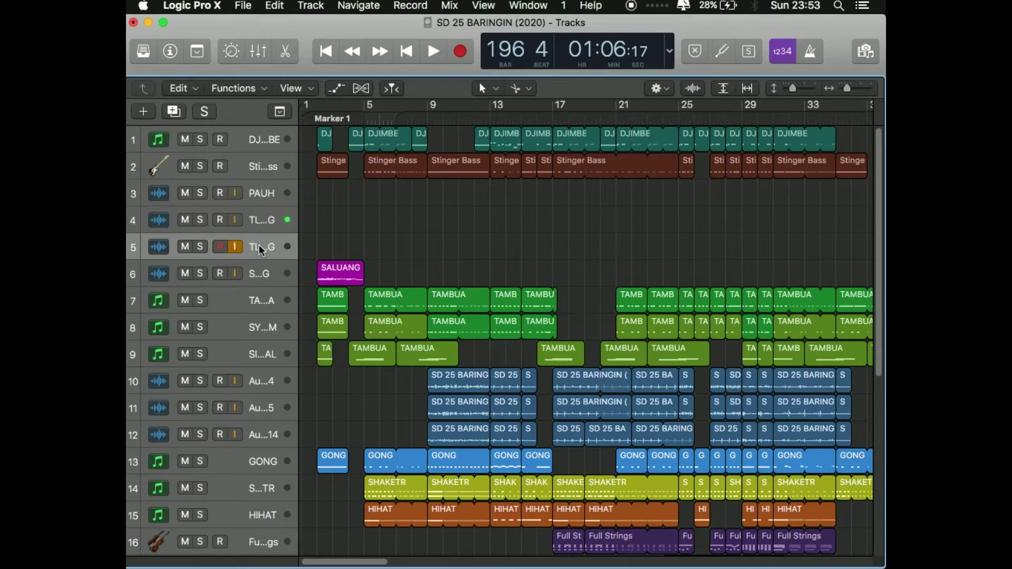
{"action": "key", "text": "alt+c"}
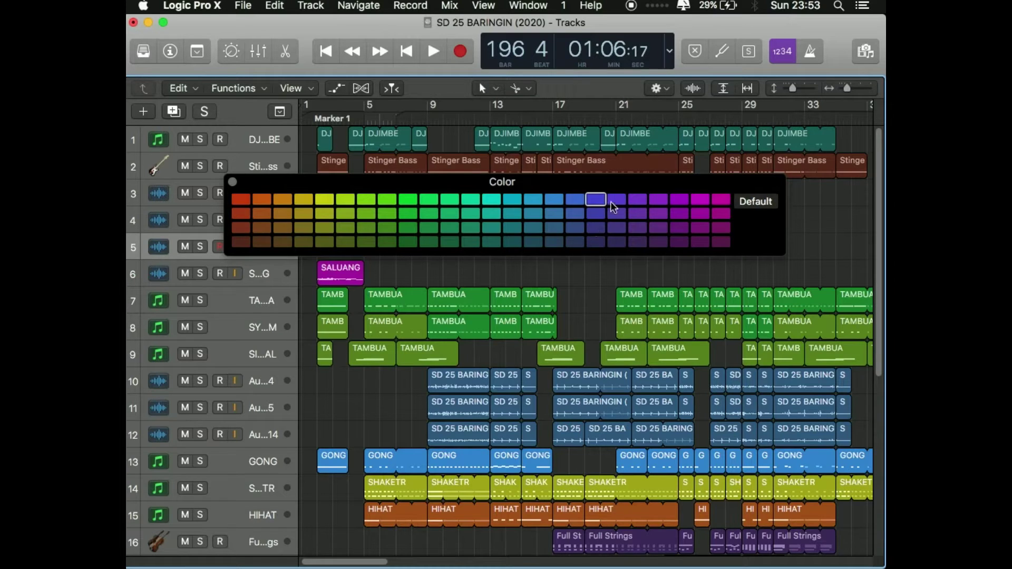
{"action": "left_click", "coordinate": [232, 182]}
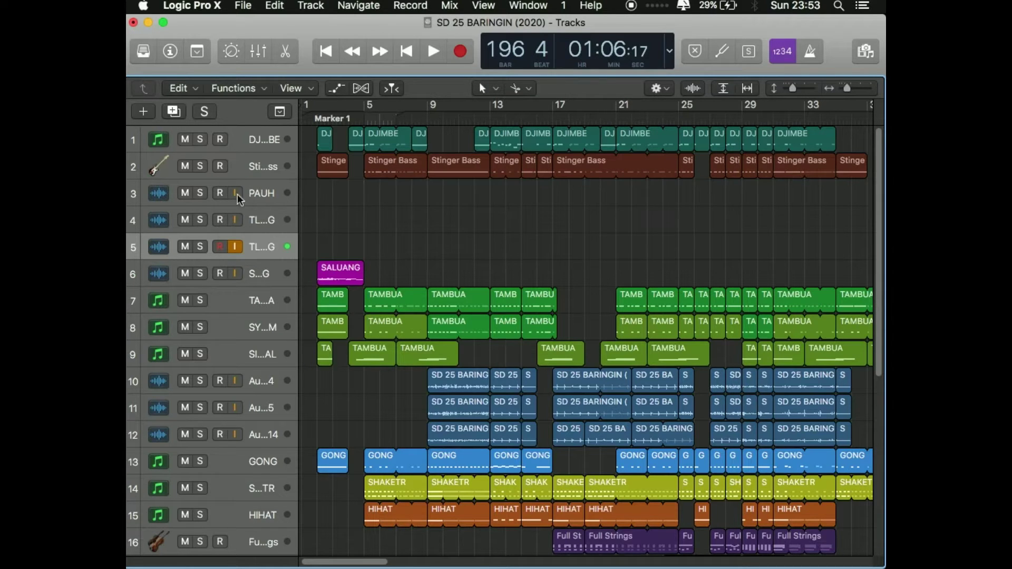
Step: Check the SALUANG region on track 6 and the palette colour of the TAMBUA regions on track 7
{"action": "left_click", "coordinate": [271, 274]}
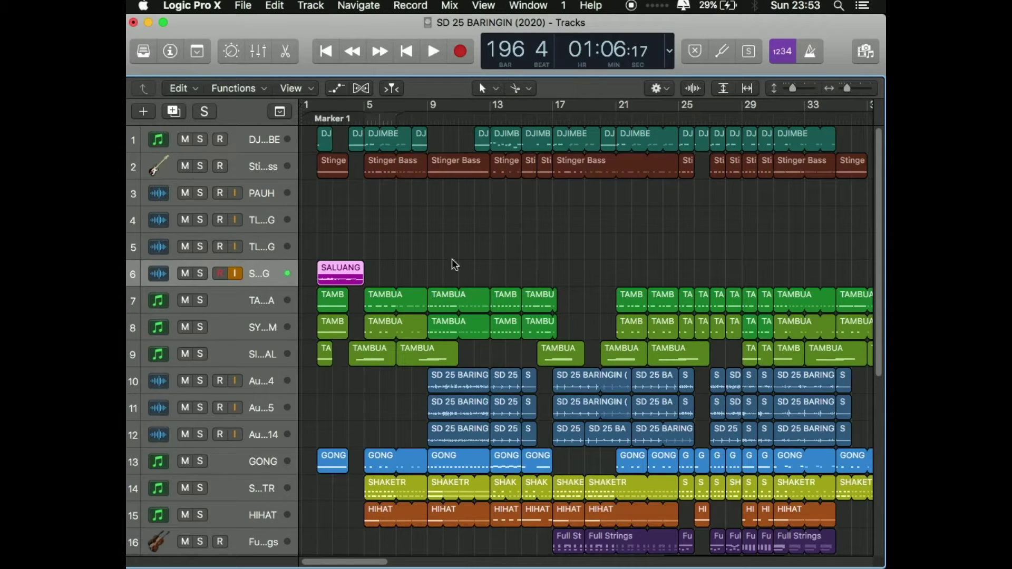
{"action": "left_click", "coordinate": [232, 299]}
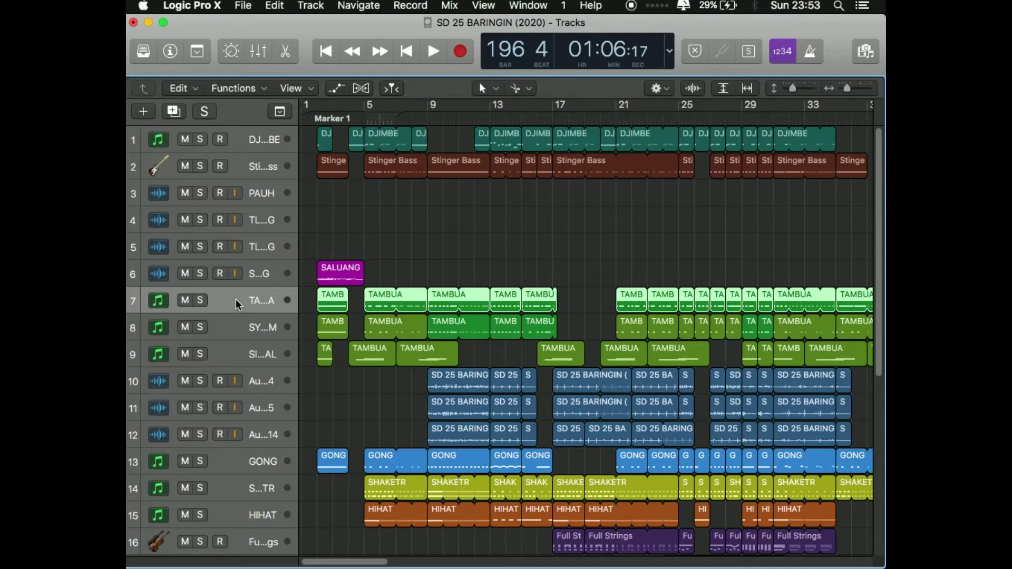
{"action": "key", "text": "alt+c"}
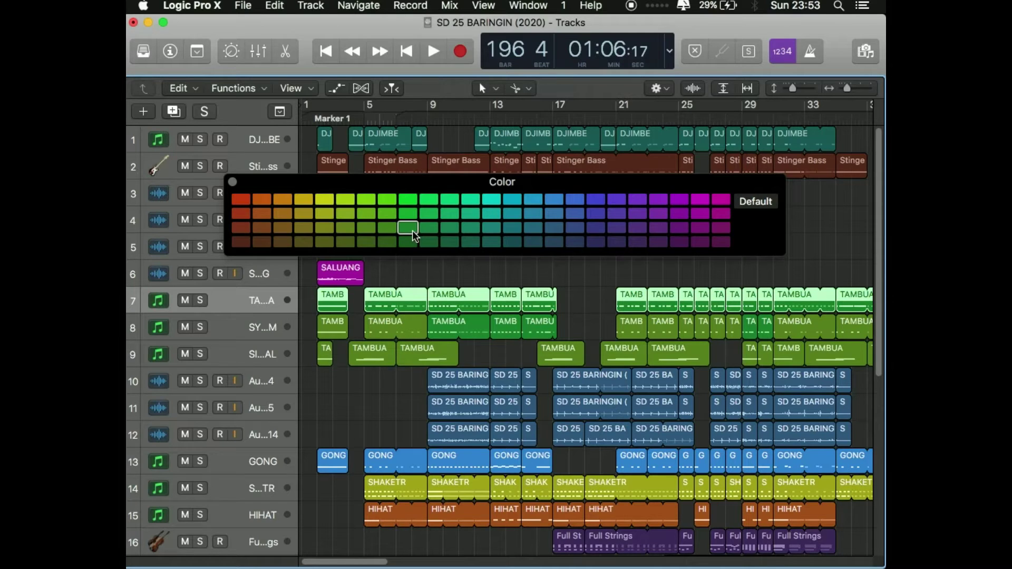
{"action": "left_click", "coordinate": [233, 182]}
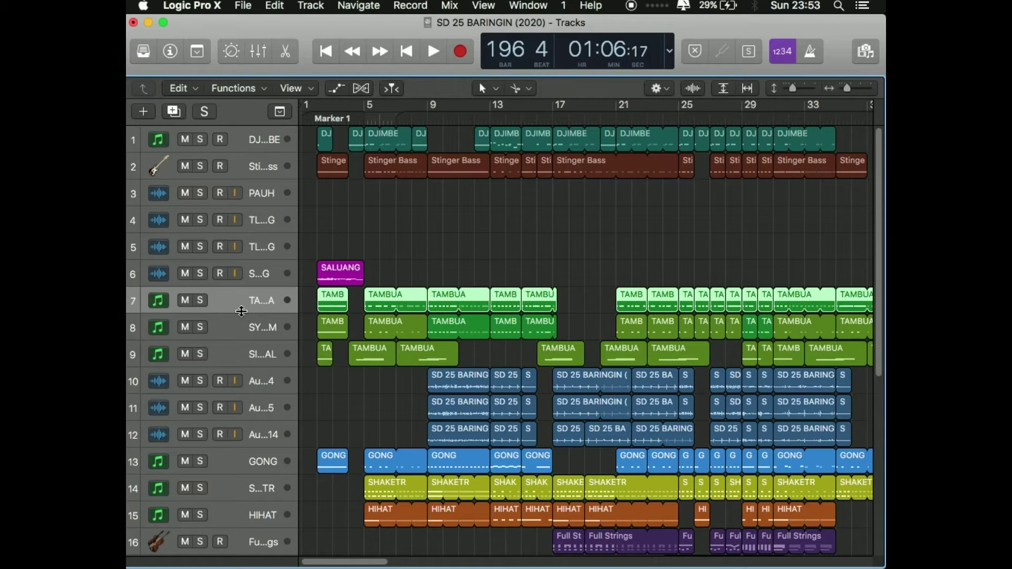
Step: Set all TAMBUA regions on track 8 to the same olive green colour
{"action": "left_click", "coordinate": [242, 329]}
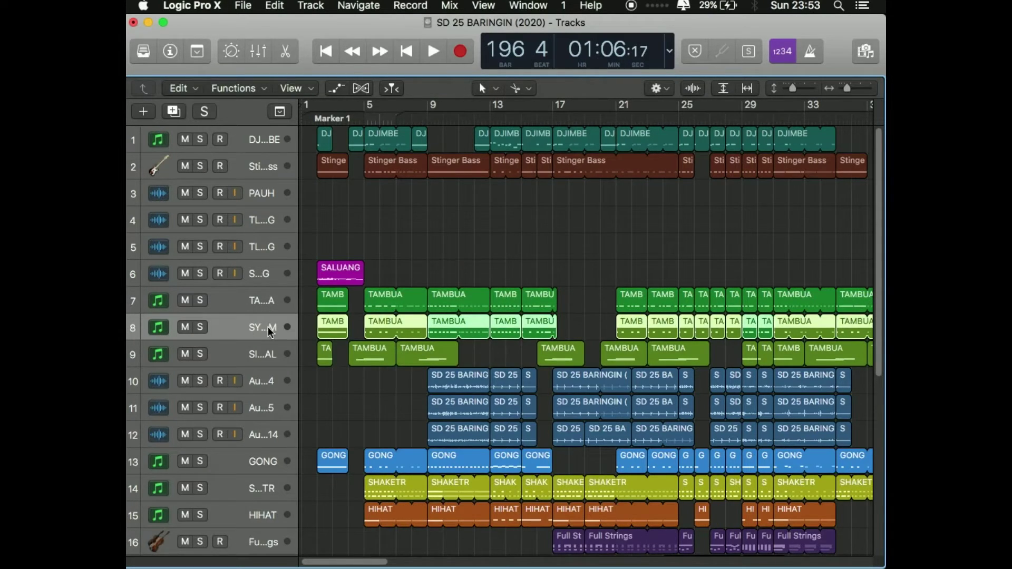
{"action": "key", "text": "alt+c"}
{"action": "left_click", "coordinate": [366, 226]}
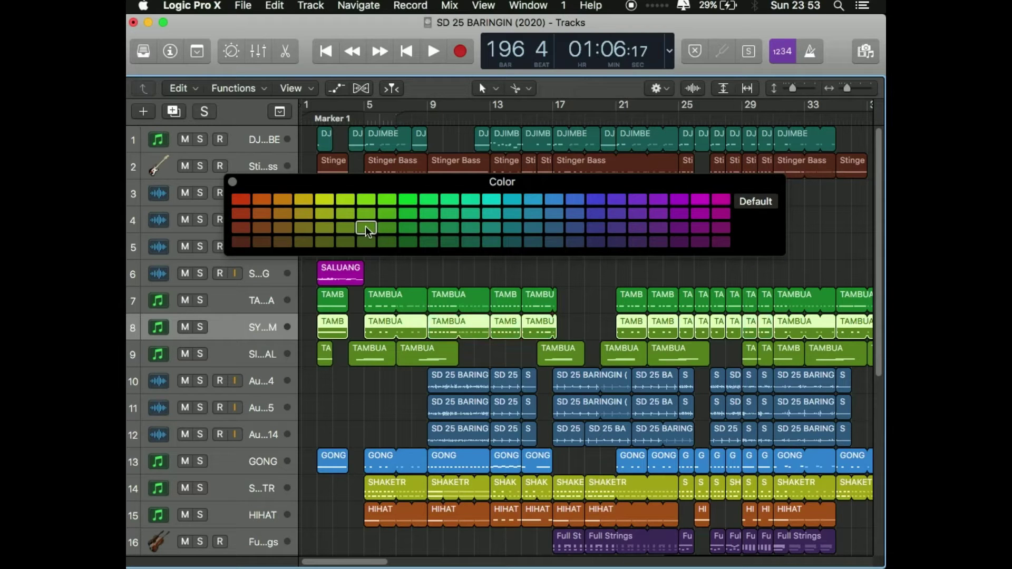
{"action": "left_click", "coordinate": [232, 182]}
Step: Set all TAMBUA regions on track 9 to a darker olive green than track 8
{"action": "left_click", "coordinate": [235, 351]}
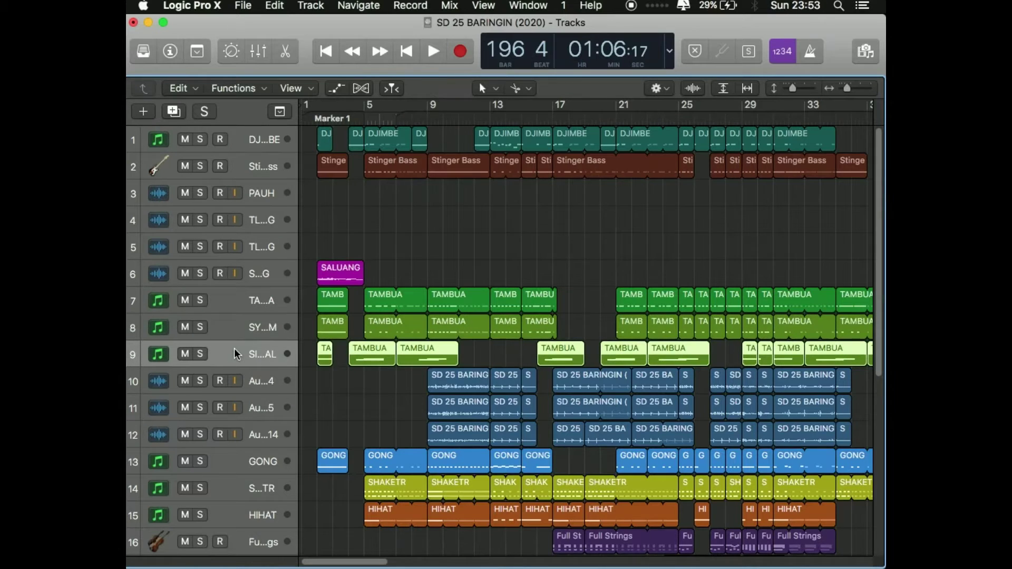
{"action": "key", "text": "alt+c"}
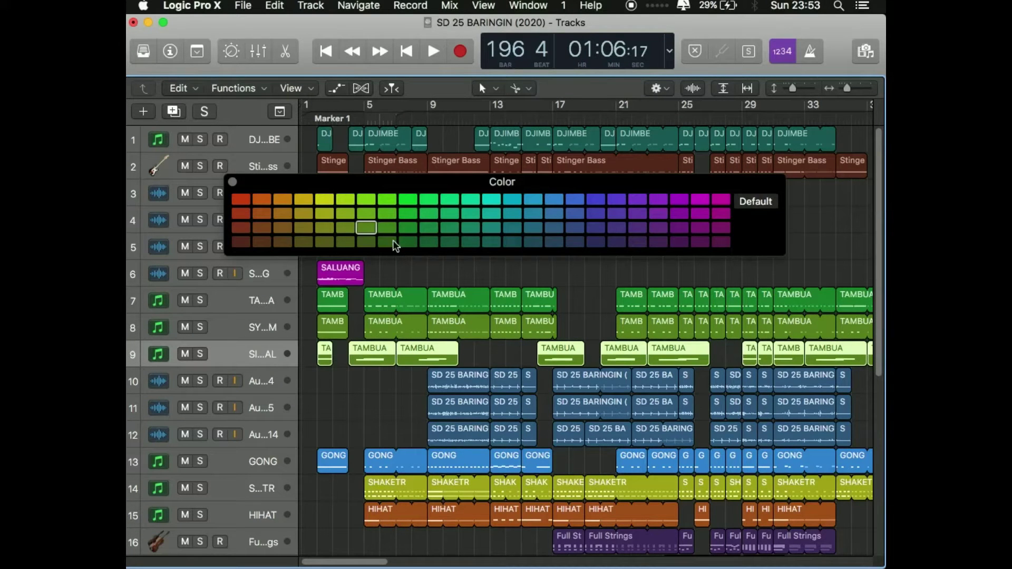
{"action": "left_click", "coordinate": [363, 242]}
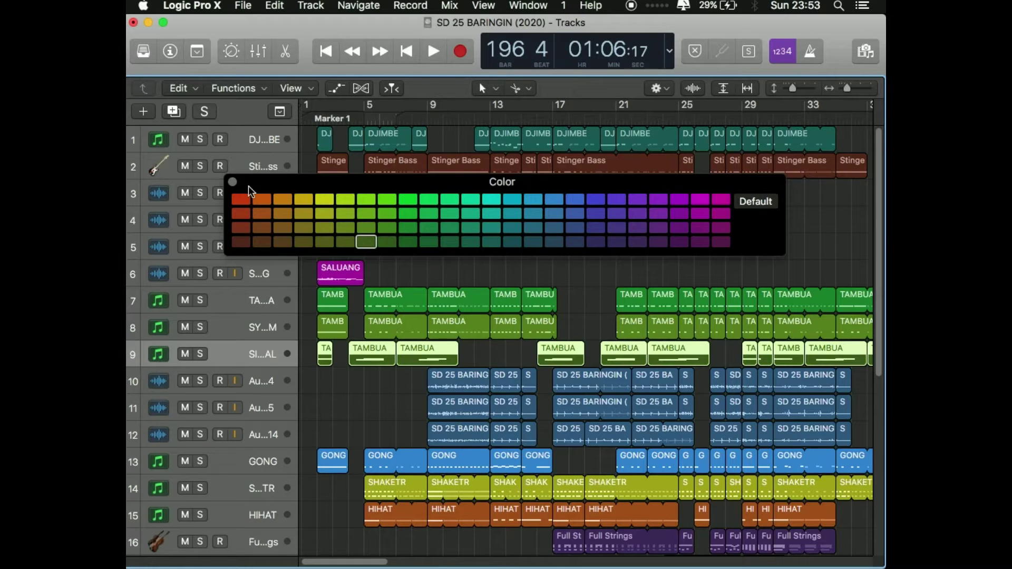
Step: Close the colour palette and rename track 10 as kcapi 1
{"action": "left_click", "coordinate": [233, 182]}
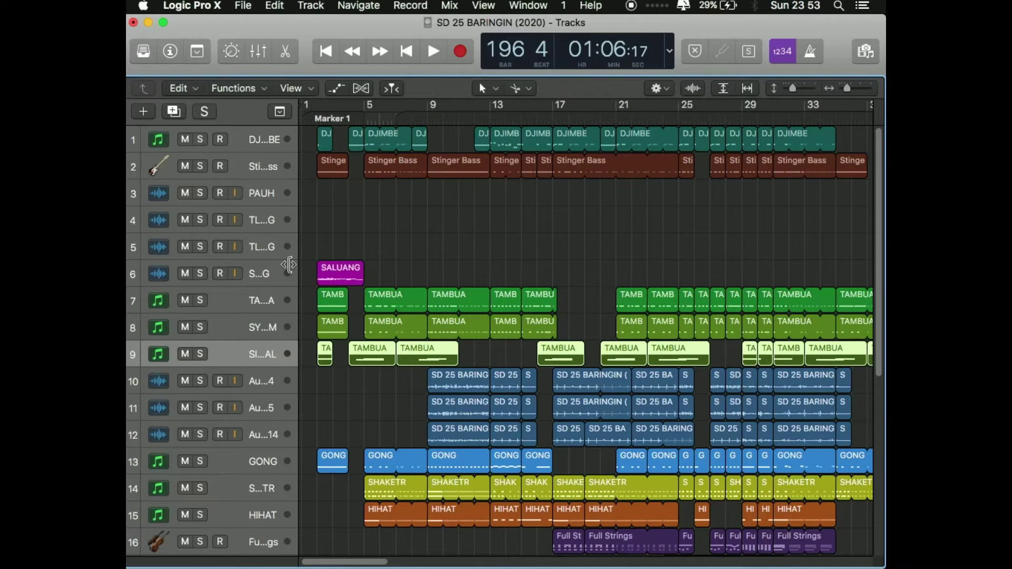
{"action": "left_click", "coordinate": [264, 382]}
{"action": "double_click", "coordinate": [265, 381]}
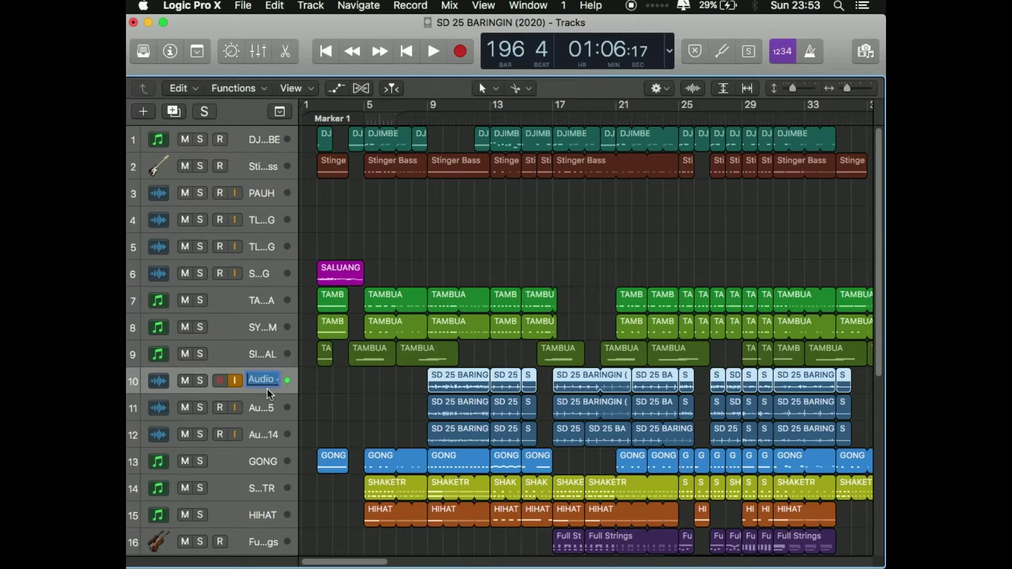
{"action": "type", "text": "ko"}
{"action": "type", "text": "api"}
{"action": "type", "text": " 1"}
{"action": "key", "text": "Return"}
Step: Set all regions on track 10 to dark purple from the bottom row of the colour palette
{"action": "key", "text": "alt+c"}
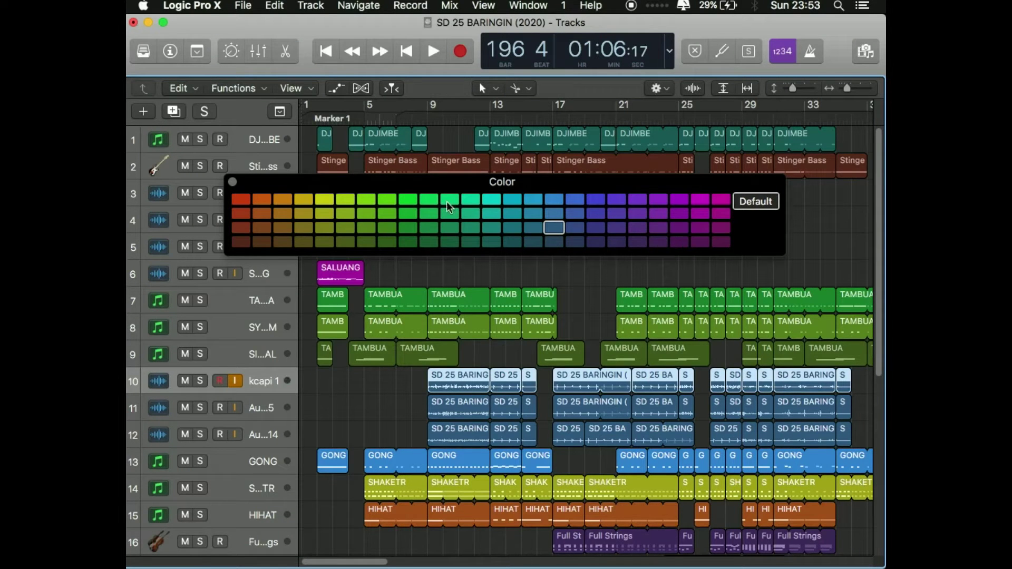
{"action": "left_click", "coordinate": [680, 241]}
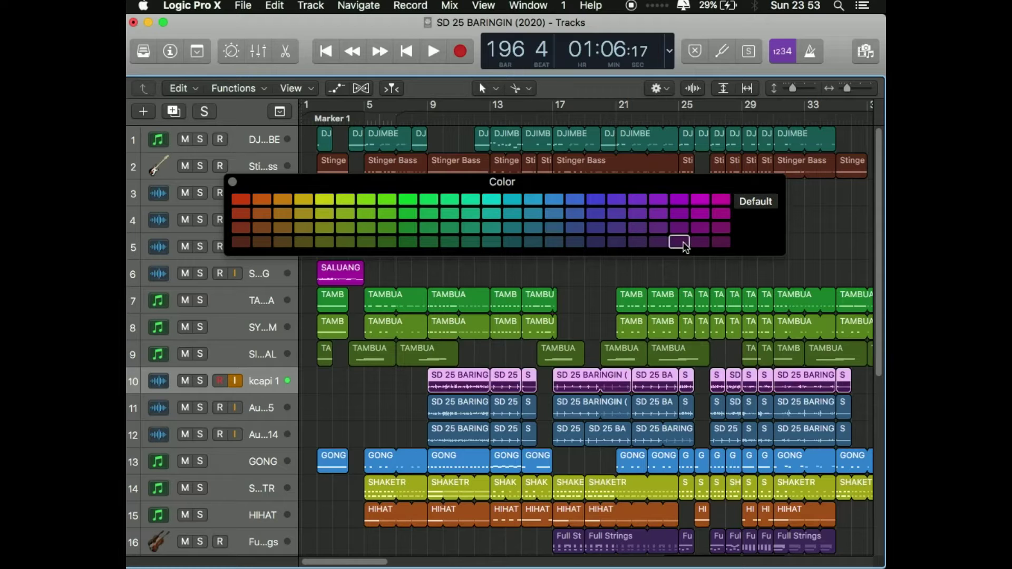
{"action": "left_click", "coordinate": [232, 183]}
Step: Rename audio track 11 as kcapi 2
{"action": "left_click", "coordinate": [263, 406]}
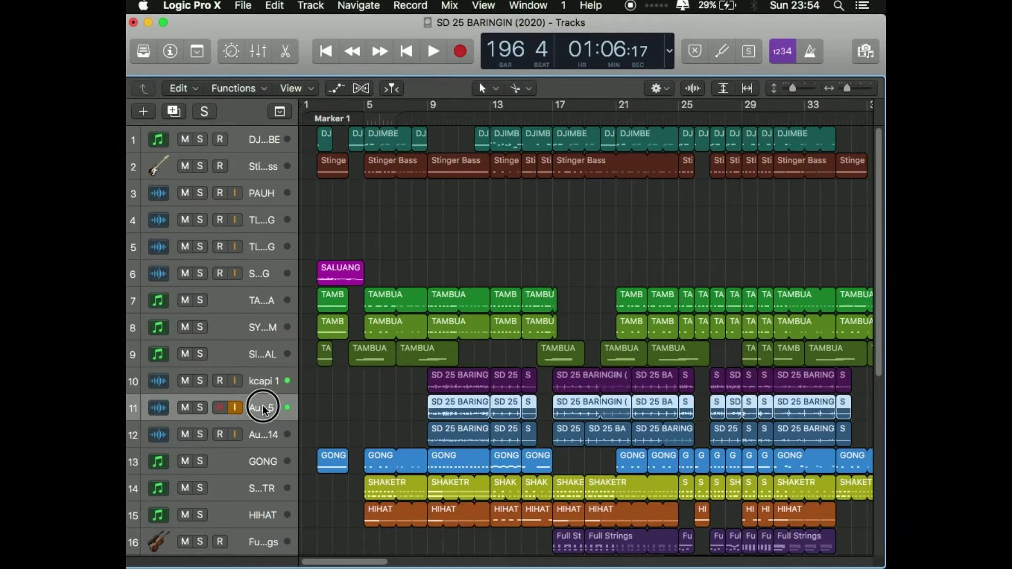
{"action": "double_click", "coordinate": [263, 406]}
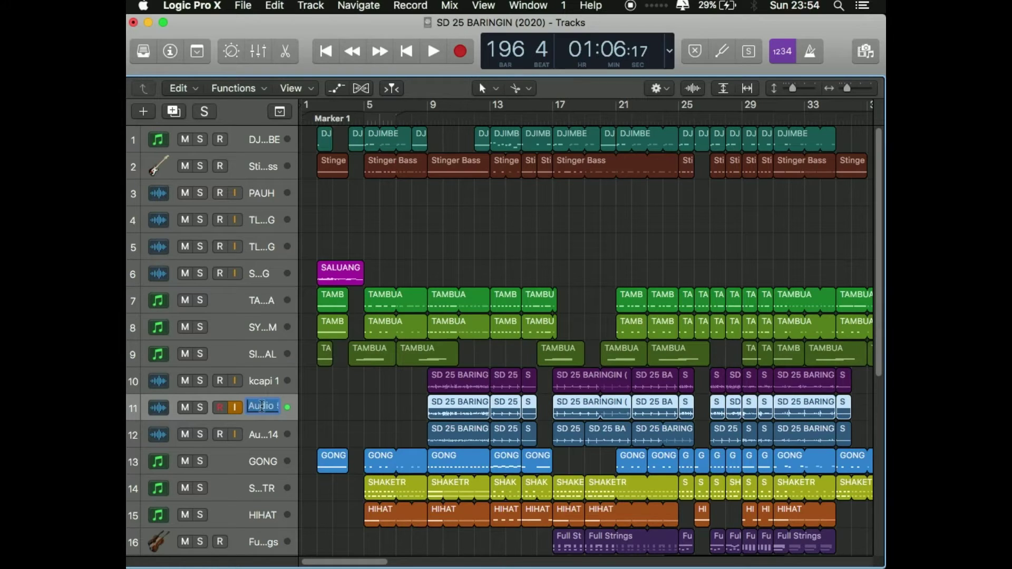
{"action": "type", "text": "kcapin"}
{"action": "key", "text": "BackSpace"}
{"action": "type", "text": "2"}
{"action": "key", "text": "BackSpace"}
{"action": "type", "text": "2"}
{"action": "key", "text": "Return"}
Step: Rename audio track 12 as Kecapi 3
{"action": "double_click", "coordinate": [267, 438]}
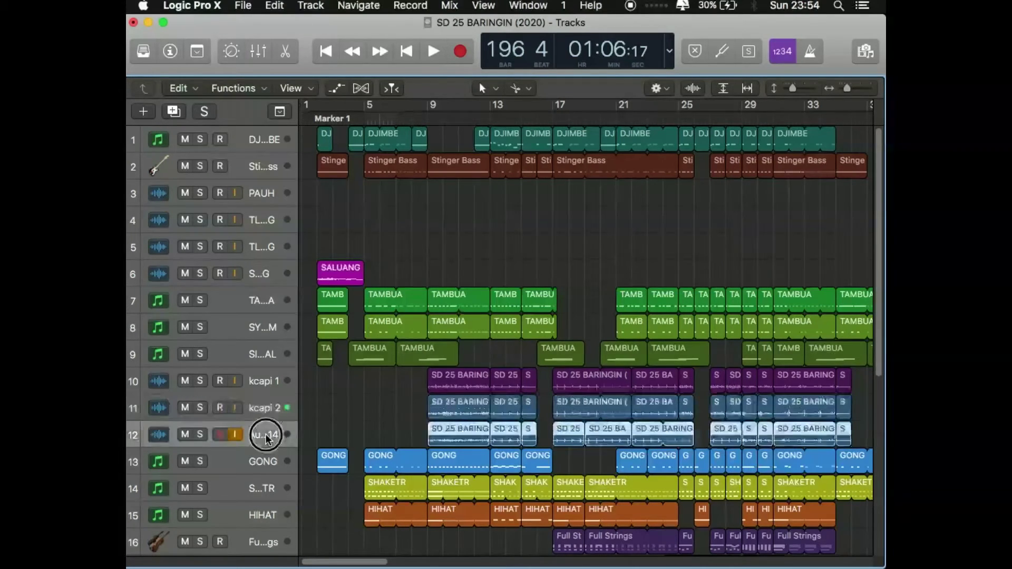
{"action": "type", "text": "Keca"}
{"action": "type", "text": "pi 3"}
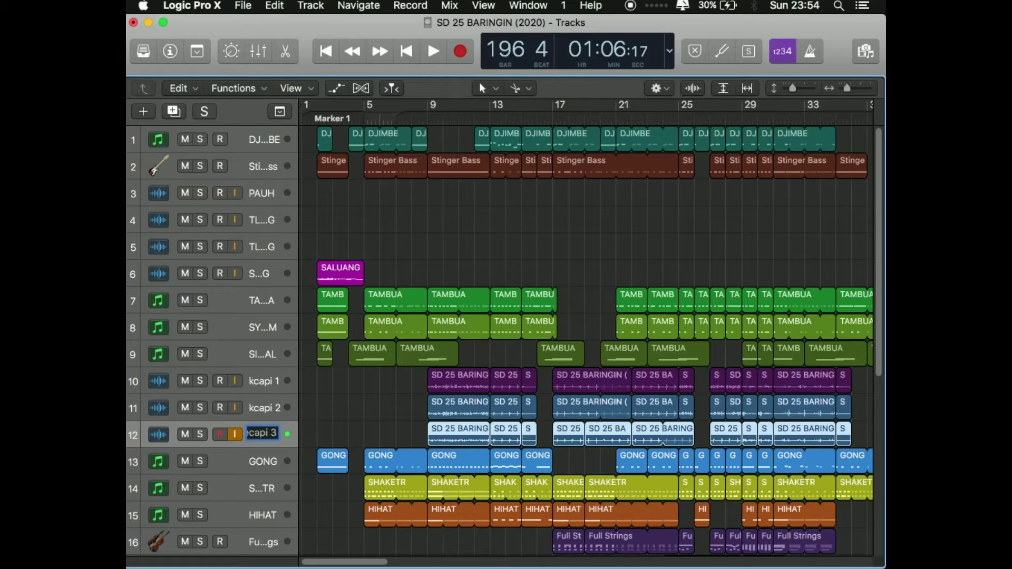
{"action": "key", "text": "Return"}
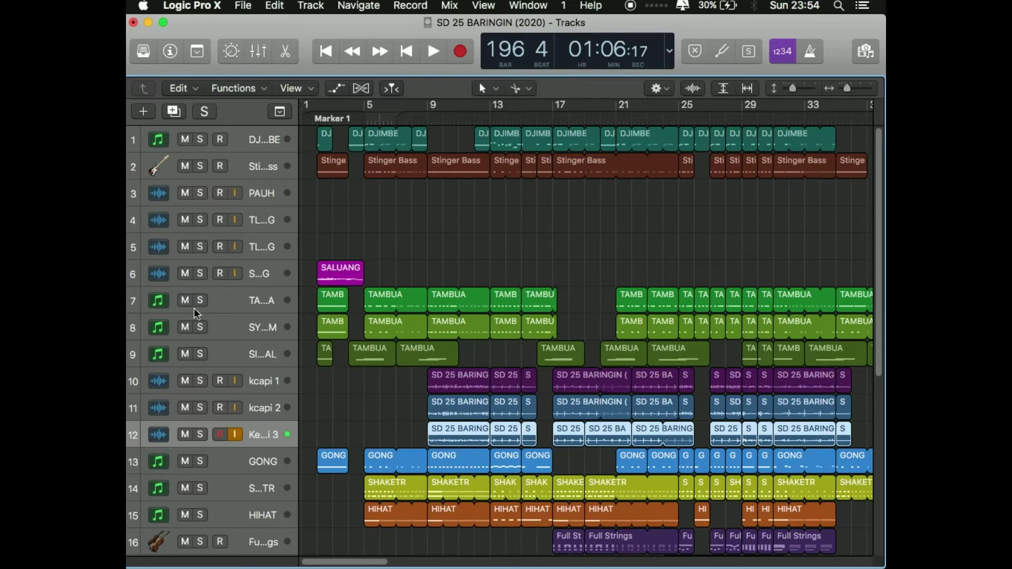
Step: Set all regions on the kcapi 2 track to a dark violet that is bluer than track 10's purple
{"action": "left_click", "coordinate": [258, 409]}
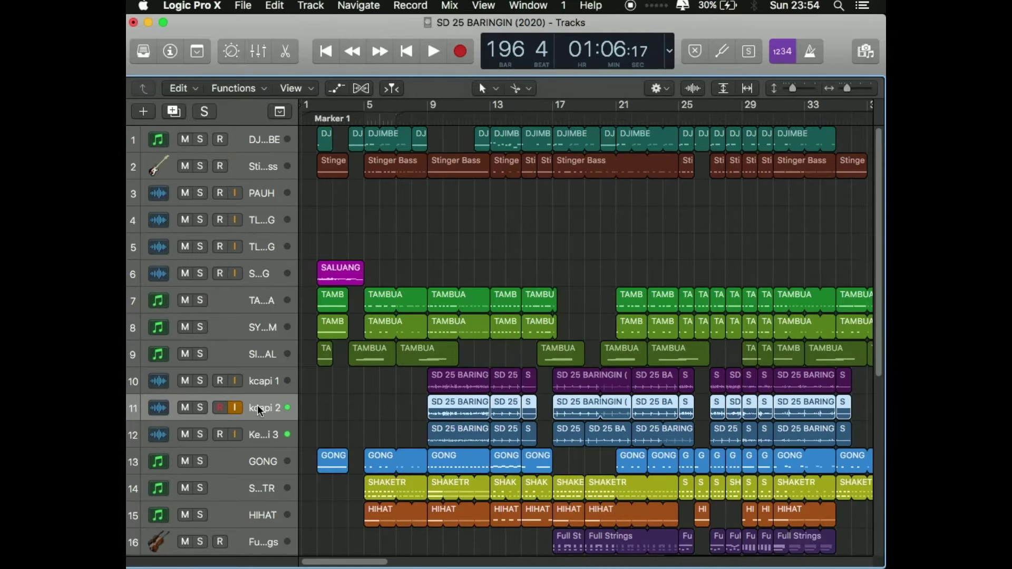
{"action": "key", "text": "alt+c"}
{"action": "left_click", "coordinate": [585, 229]}
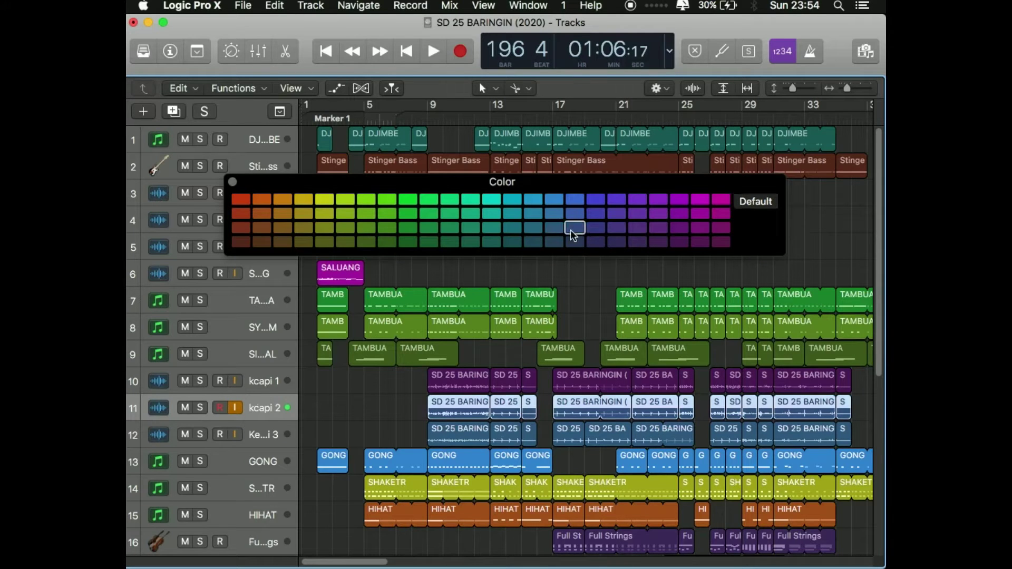
{"action": "left_click", "coordinate": [656, 243]}
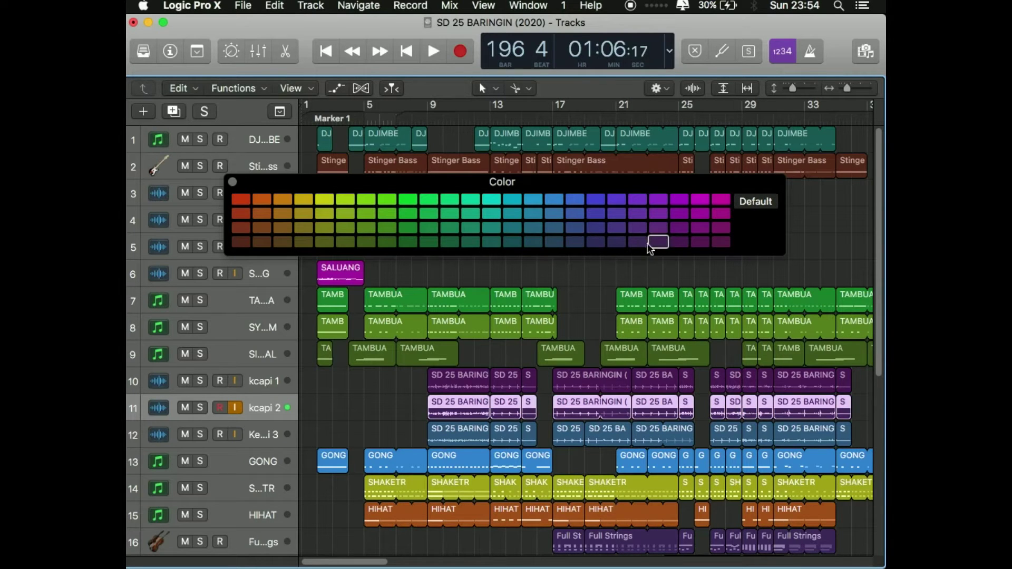
{"action": "left_click", "coordinate": [639, 244]}
{"action": "left_click", "coordinate": [234, 183]}
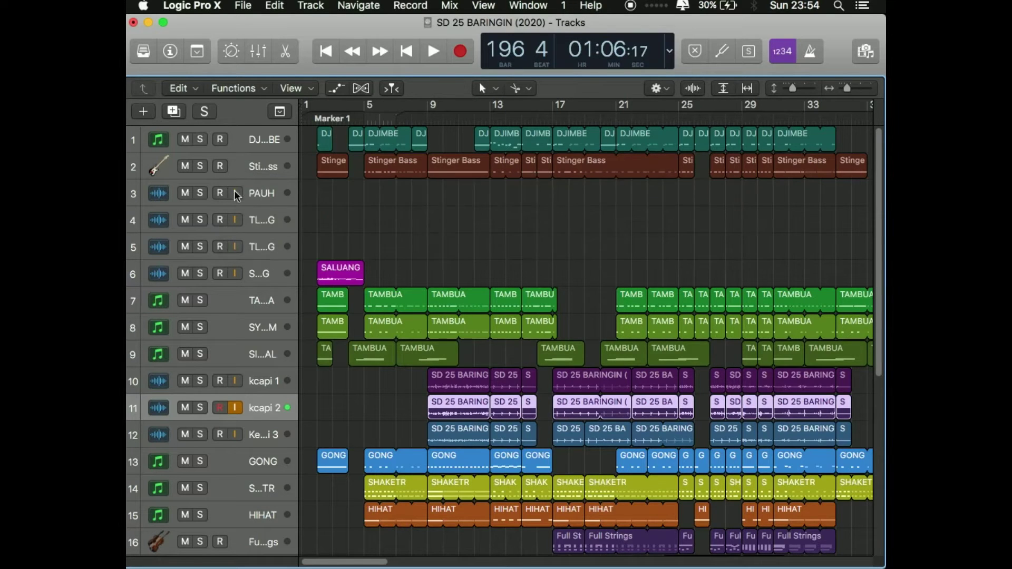
Step: Set all regions on the Kecapi 3 track to a dark indigo blue
{"action": "left_click", "coordinate": [255, 429]}
{"action": "key", "text": "alt+c"}
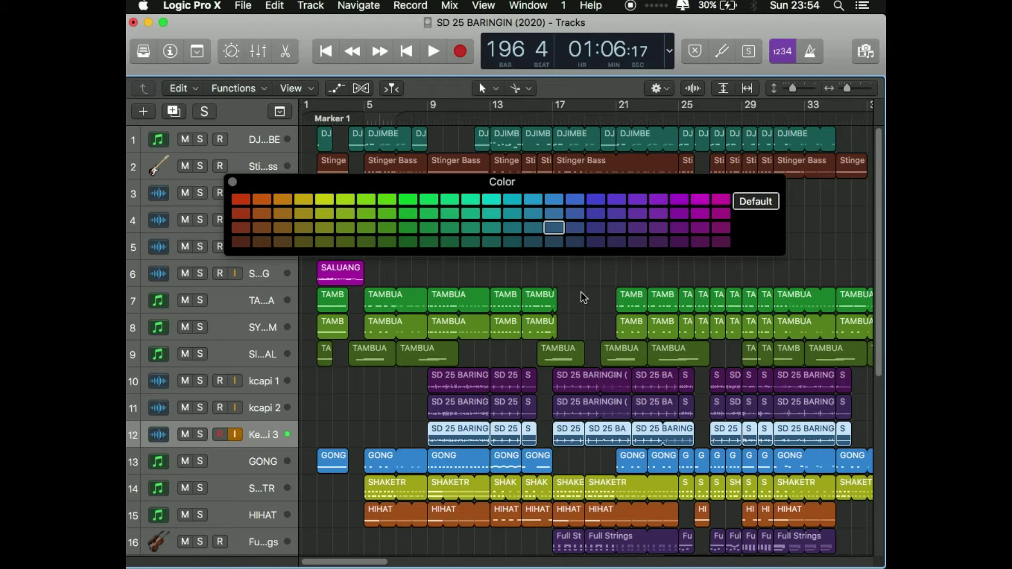
{"action": "left_click", "coordinate": [636, 244]}
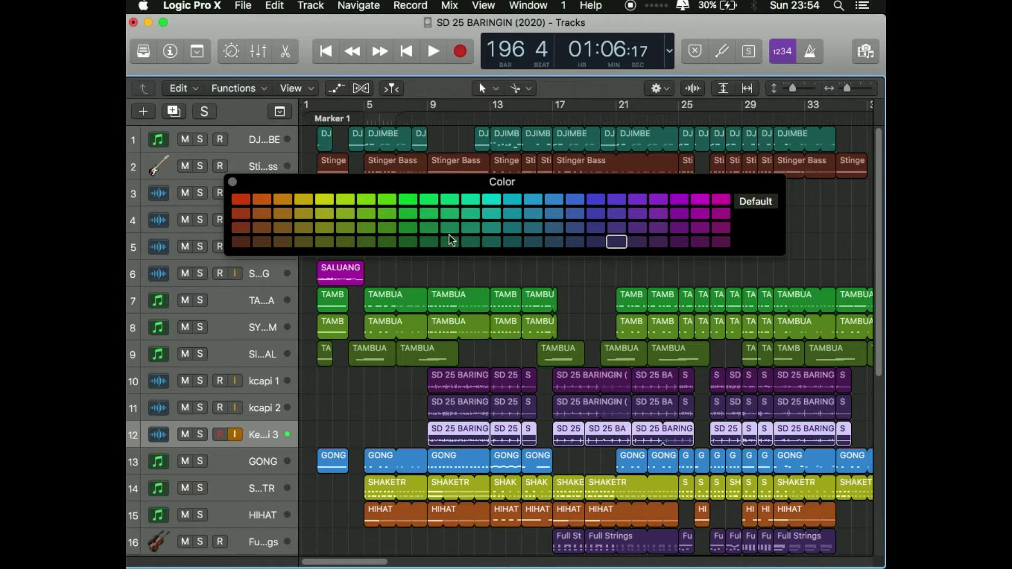
{"action": "left_click", "coordinate": [599, 227]}
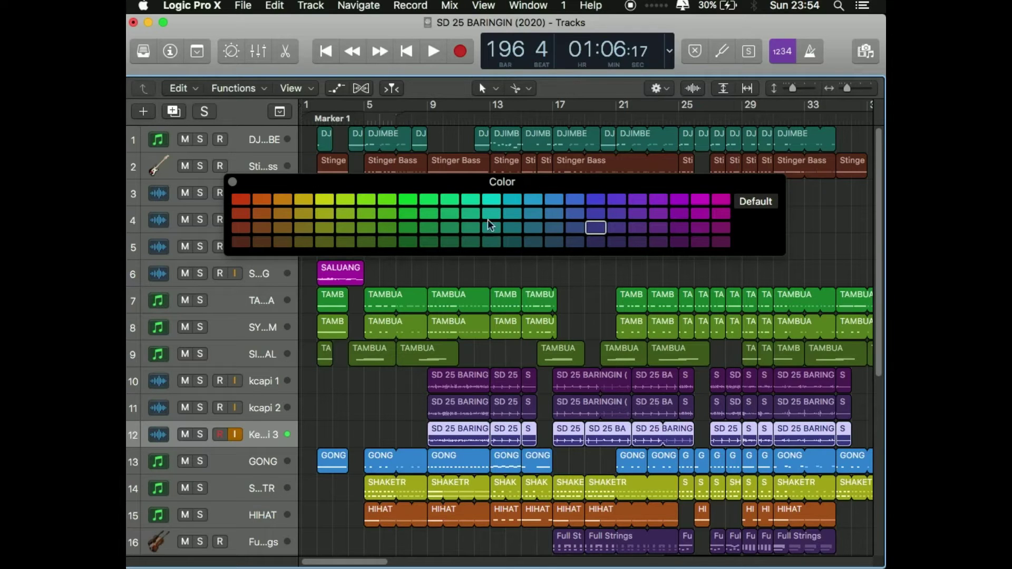
{"action": "left_click", "coordinate": [232, 182]}
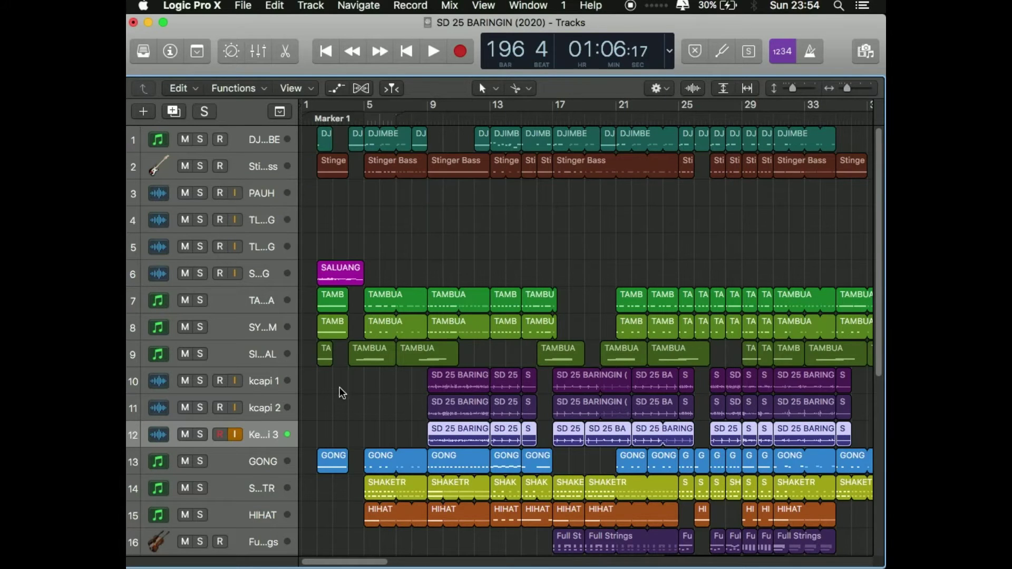
Step: Check that the regions on the GONG, SHAKETR and HIHAT tracks each share one colour
{"action": "scroll", "coordinate": [340, 387], "scroll_direction": "down", "scroll_amount": 4}
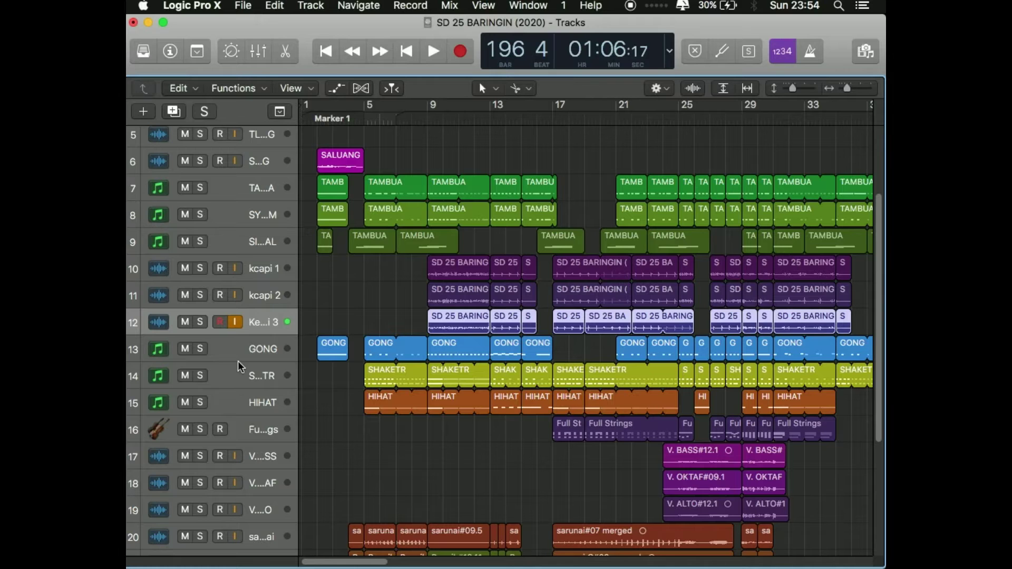
{"action": "left_click", "coordinate": [239, 359]}
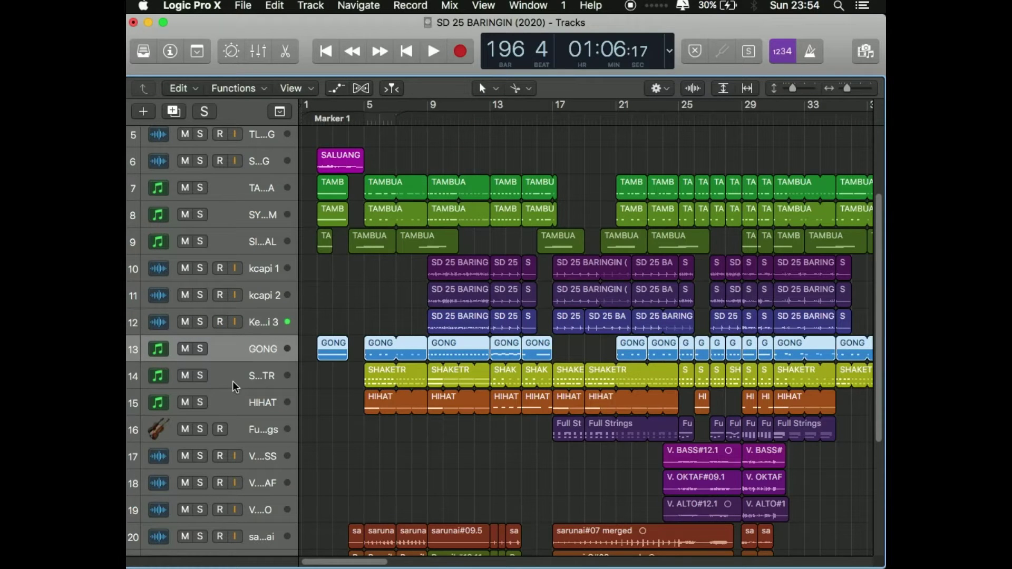
{"action": "left_click", "coordinate": [232, 375]}
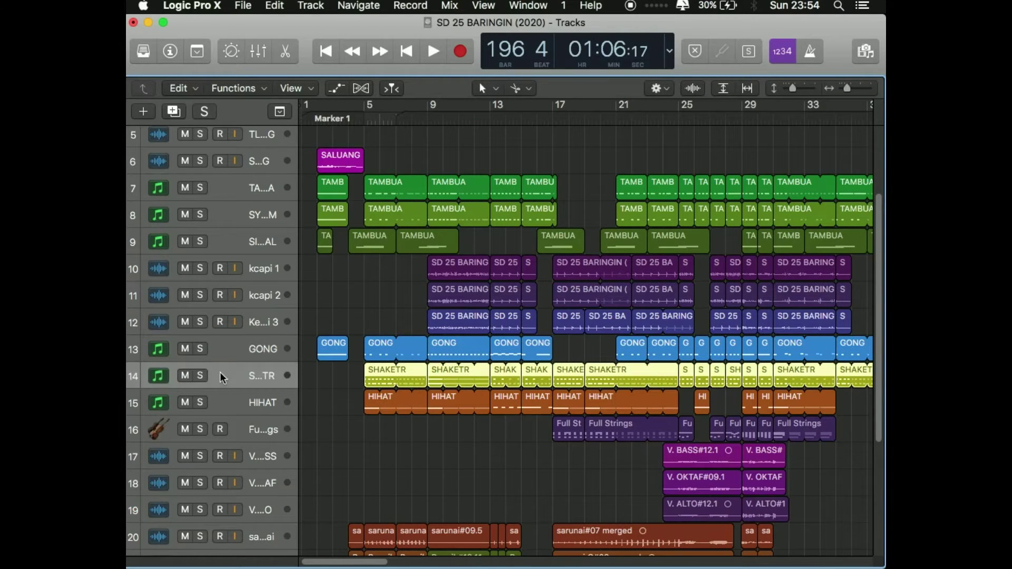
{"action": "left_click", "coordinate": [228, 397]}
Step: Set all Full Strings regions on track 16 to a bright turquoise green
{"action": "scroll", "coordinate": [425, 468], "scroll_direction": "down", "scroll_amount": 2}
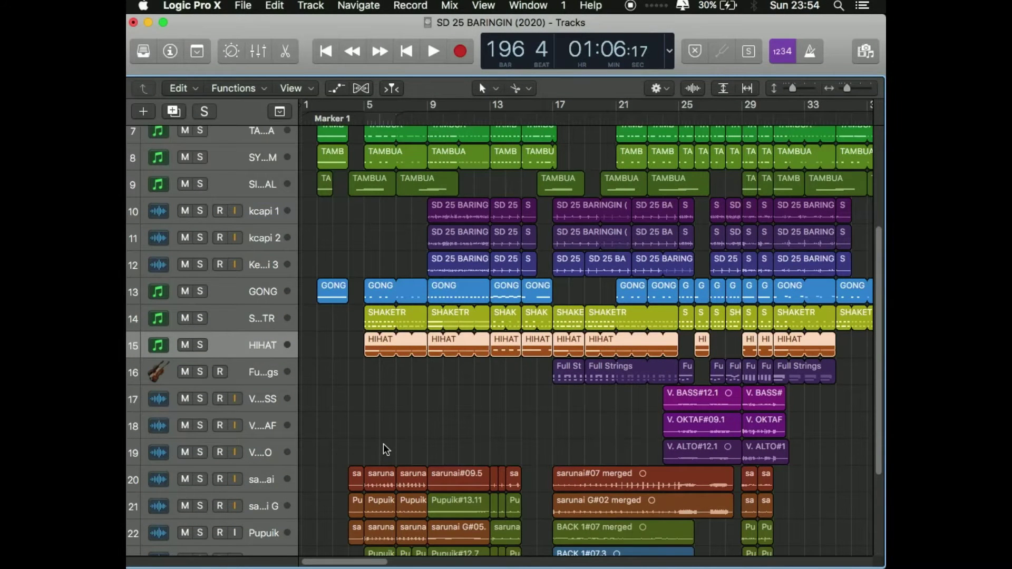
{"action": "left_click", "coordinate": [242, 371]}
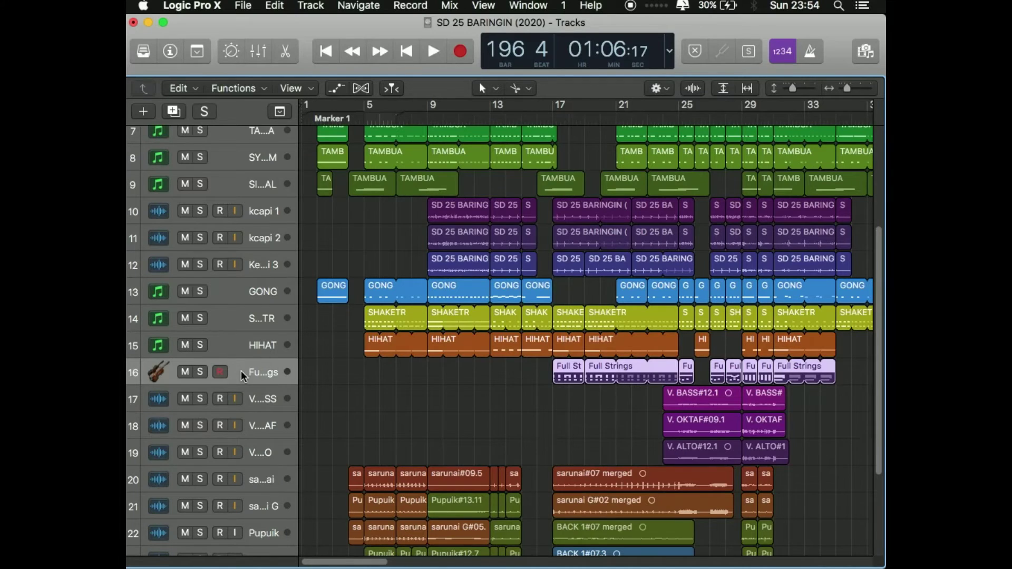
{"action": "key", "text": "alt+c"}
{"action": "left_click", "coordinate": [414, 229]}
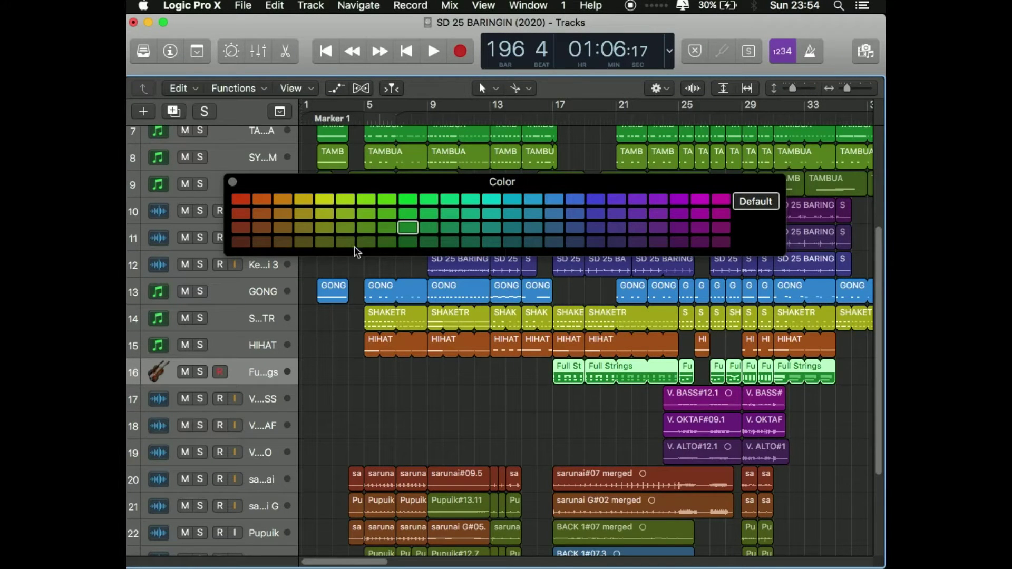
{"action": "left_click", "coordinate": [510, 244]}
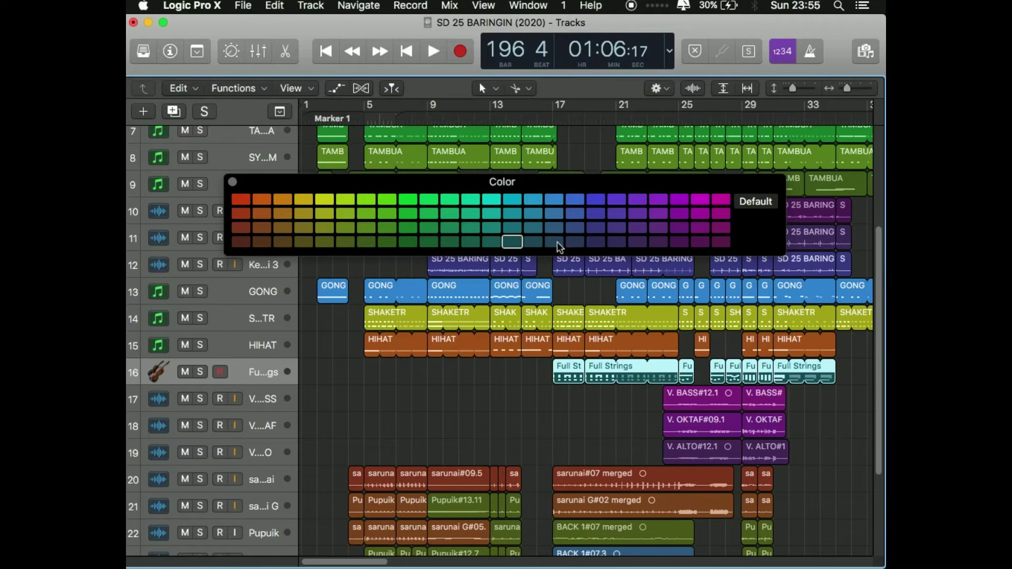
{"action": "left_click", "coordinate": [465, 201]}
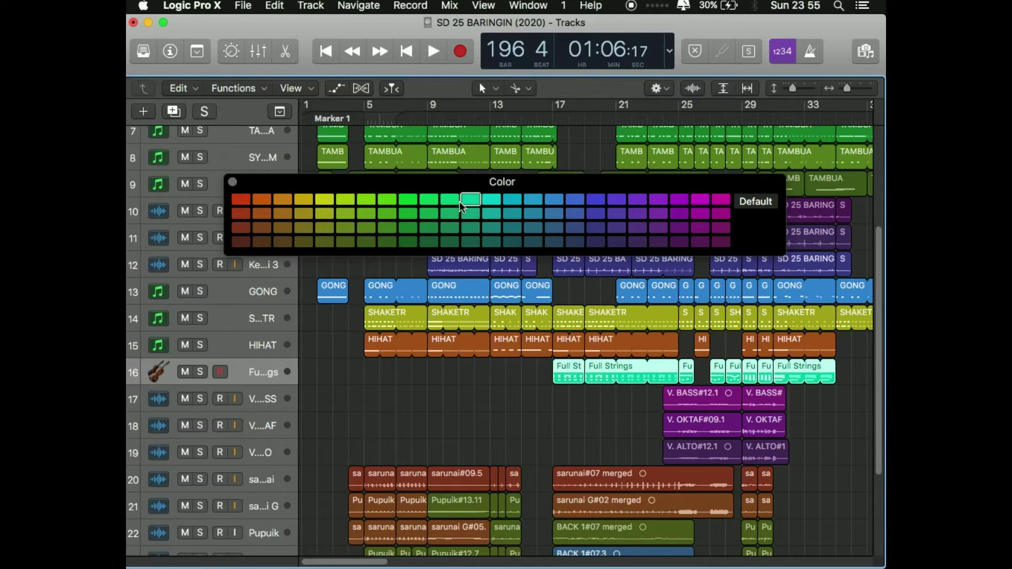
{"action": "left_click", "coordinate": [232, 182]}
Step: Set the V. BASS regions on track 17 to the bright magenta pink at the end of the palette's brightest row
{"action": "left_click", "coordinate": [263, 400]}
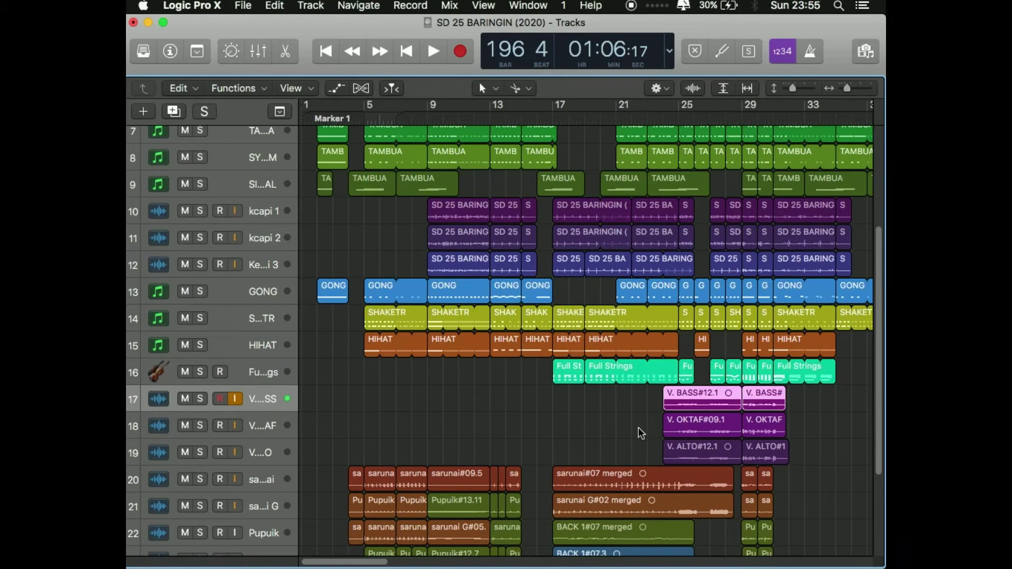
{"action": "key", "text": "alt+c"}
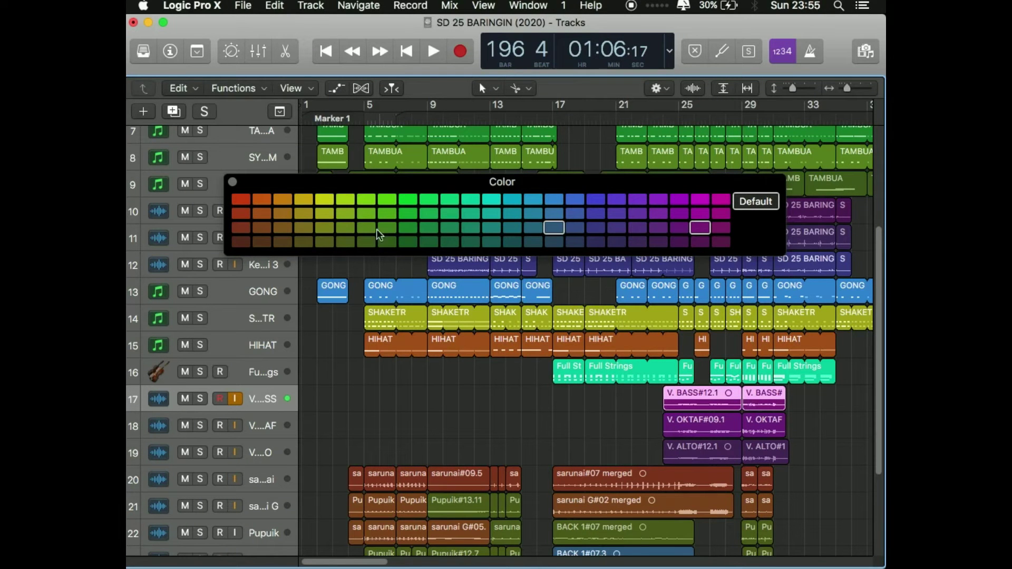
{"action": "left_click", "coordinate": [707, 243]}
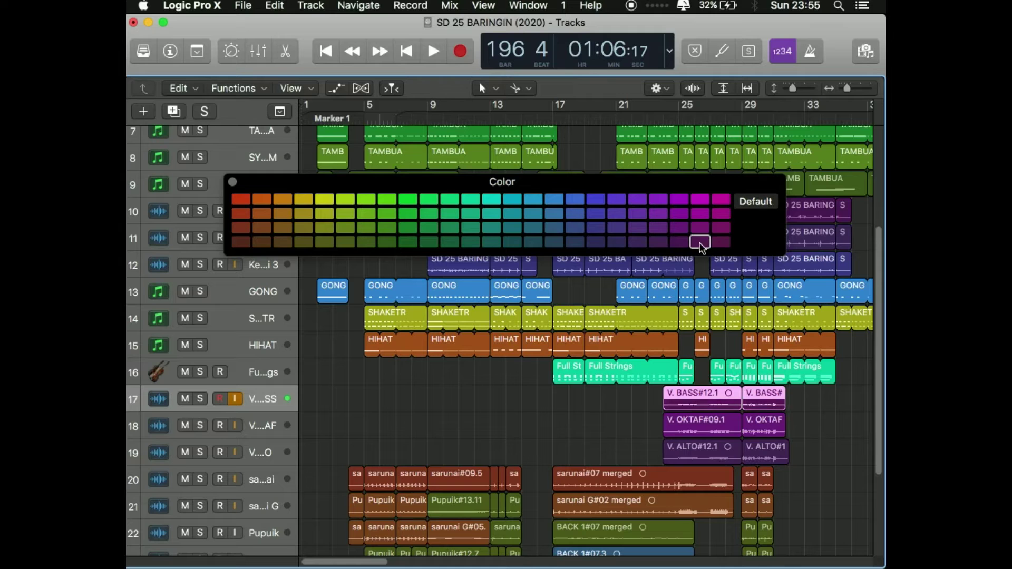
{"action": "left_click", "coordinate": [700, 203]}
{"action": "left_click", "coordinate": [722, 201]}
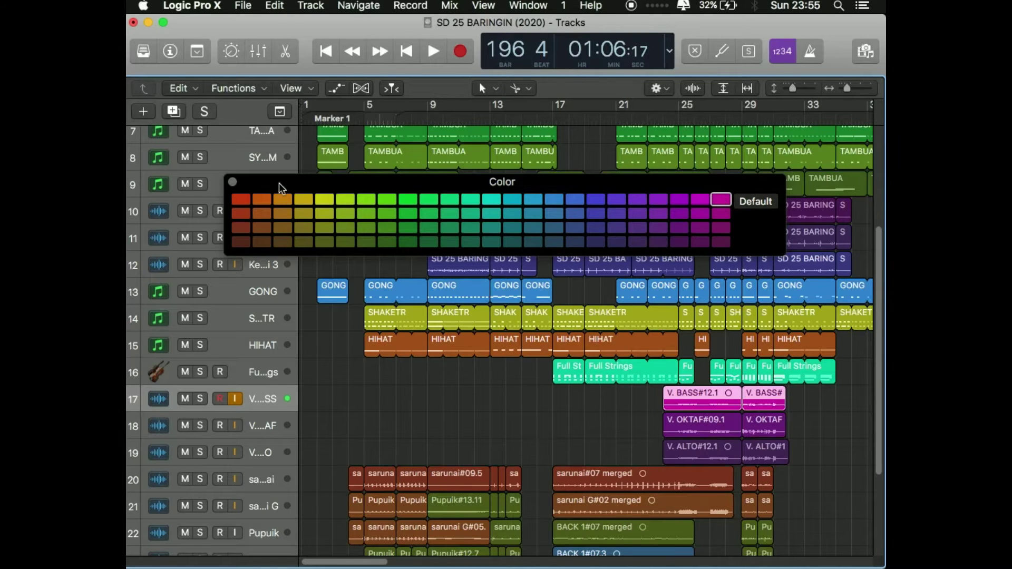
{"action": "left_click", "coordinate": [234, 182]}
Step: Set the V. OKTAF regions on track 18 to a bright purple
{"action": "left_click", "coordinate": [272, 427]}
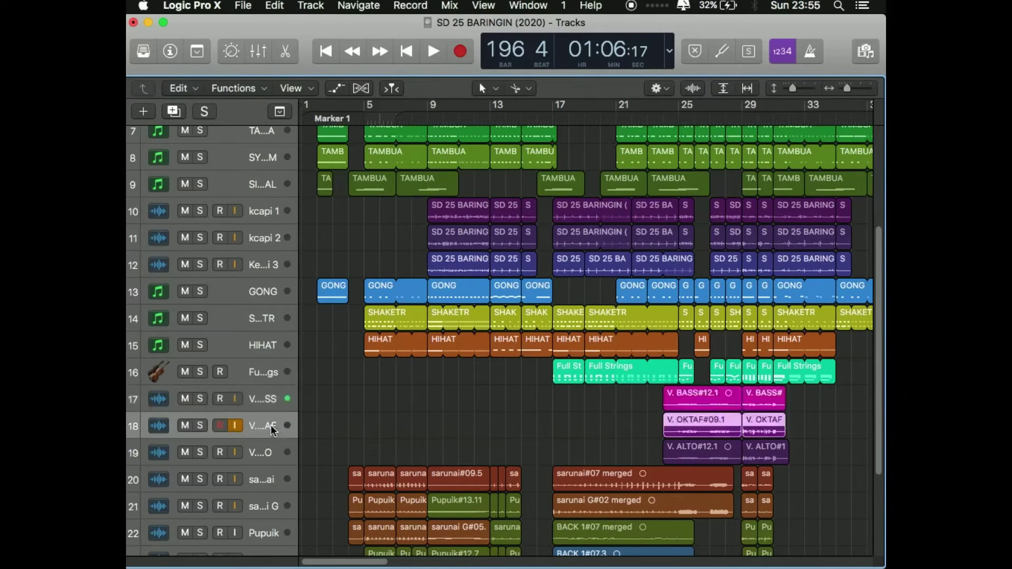
{"action": "key", "text": "alt+c"}
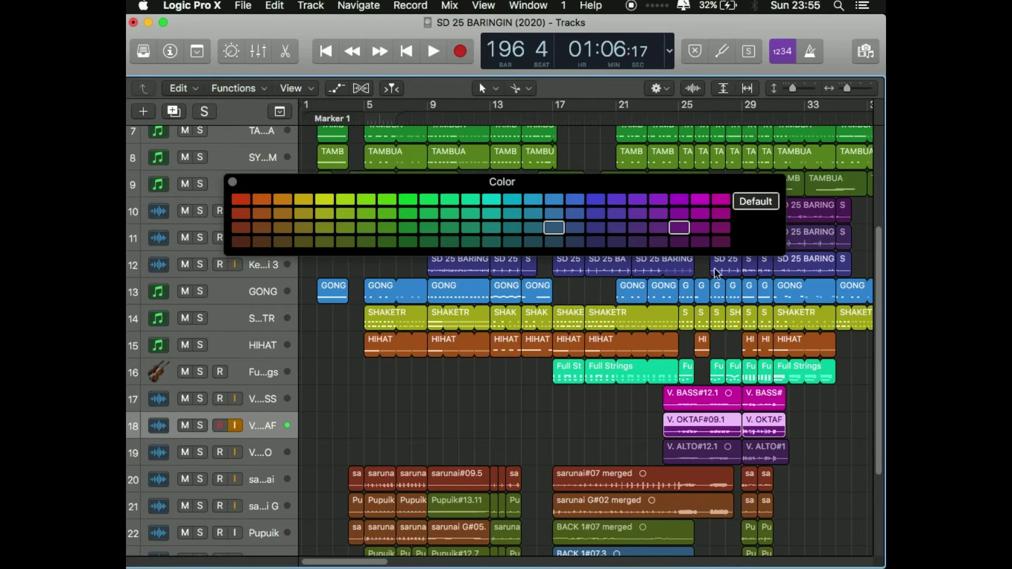
{"action": "left_click", "coordinate": [689, 199]}
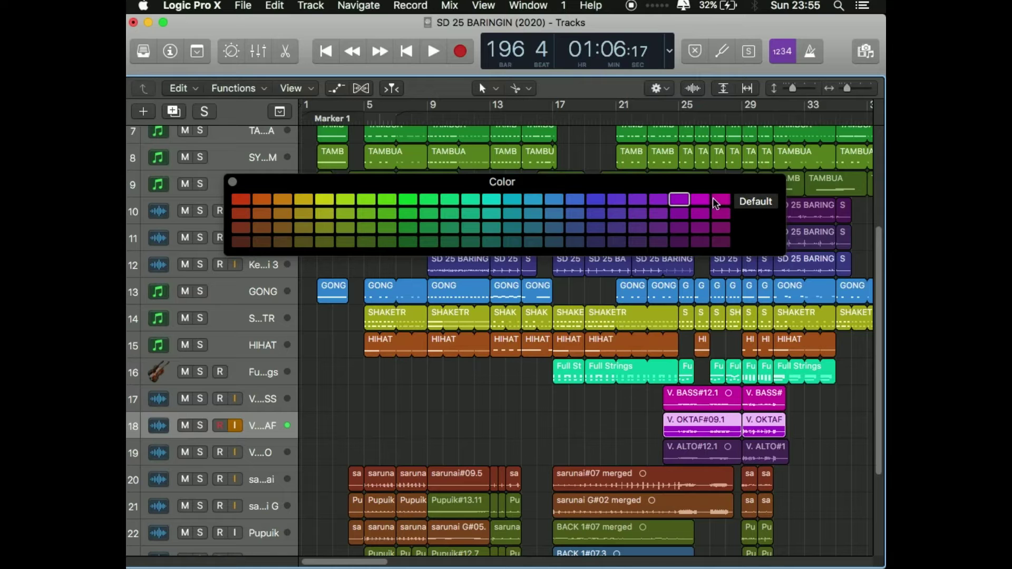
{"action": "left_click", "coordinate": [232, 182]}
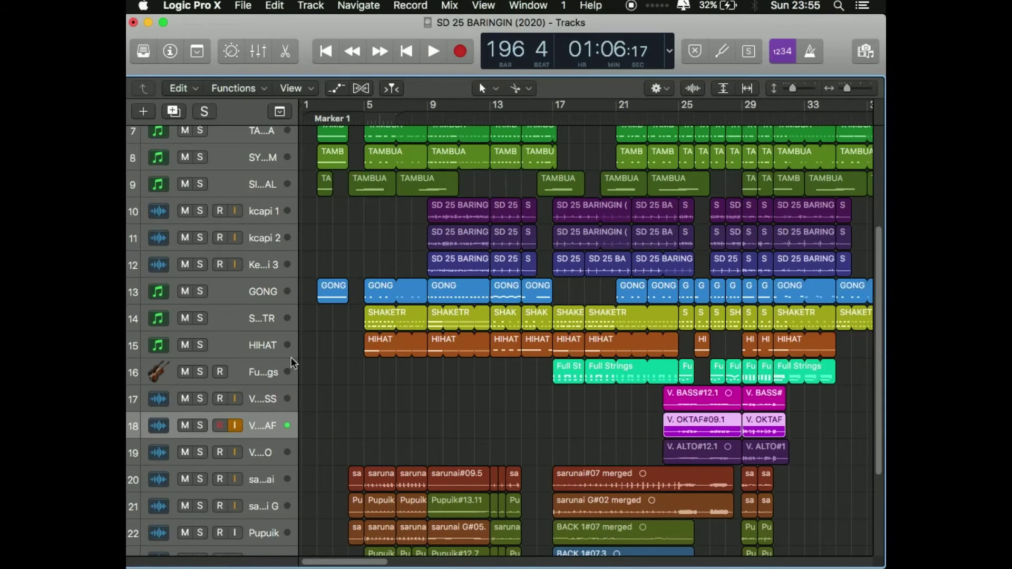
Step: Set the V. ALTO regions on track 19 to a purple one shade darker than the V. OKTAF regions
{"action": "left_click", "coordinate": [268, 456]}
{"action": "key", "text": "alt+c"}
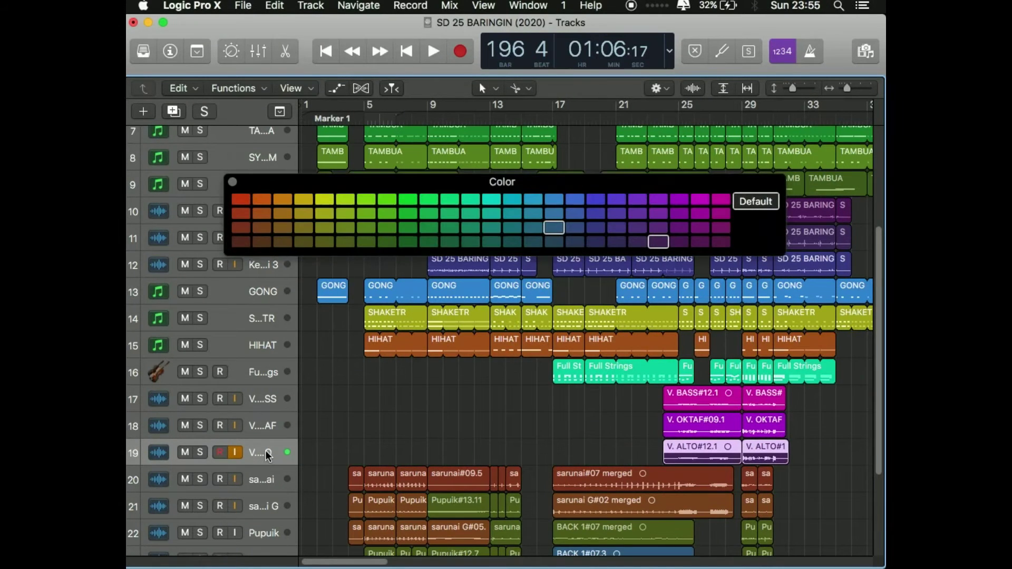
{"action": "left_click", "coordinate": [679, 198]}
{"action": "left_click", "coordinate": [684, 214]}
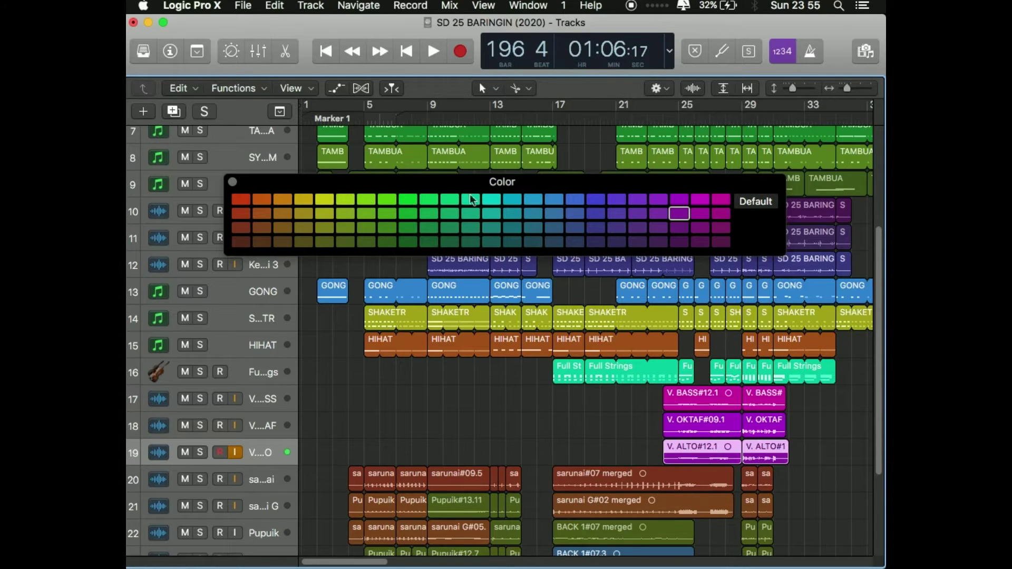
Step: Recolour the V. ALTO regions on track 19 to the magenta pink at the end of the palette's second row
{"action": "left_click", "coordinate": [720, 214]}
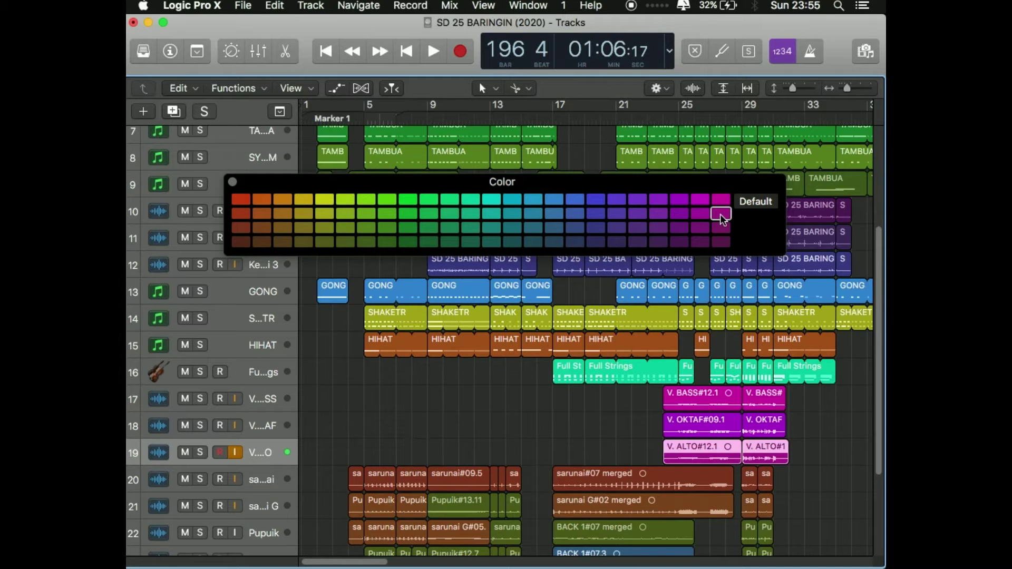
{"action": "left_click", "coordinate": [233, 182]}
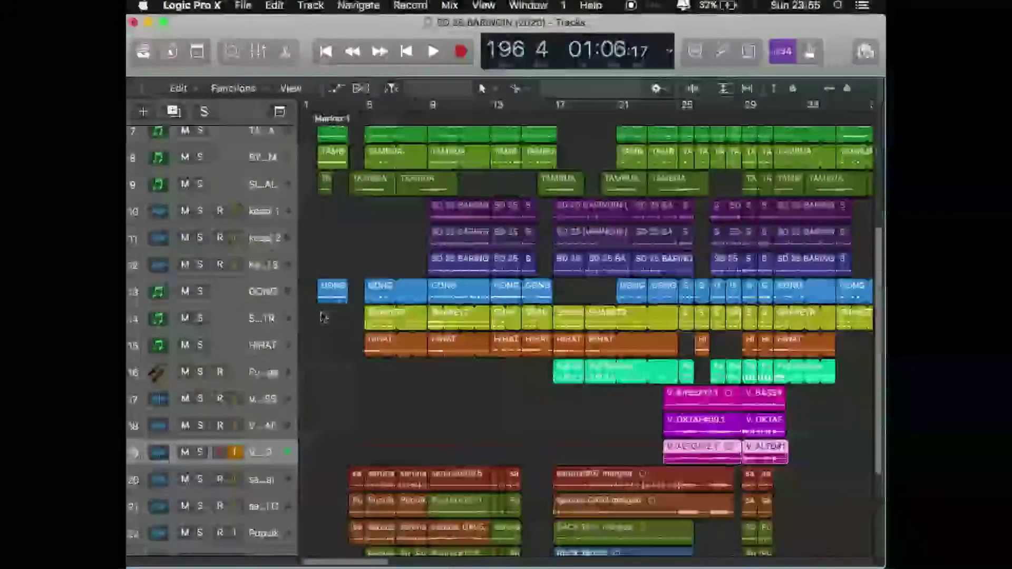
Step: Set all sarunai regions on track 20 to the bright red that starts the palette's brightest row
{"action": "scroll", "coordinate": [323, 343], "scroll_direction": "down", "scroll_amount": 4}
{"action": "left_click", "coordinate": [267, 375]}
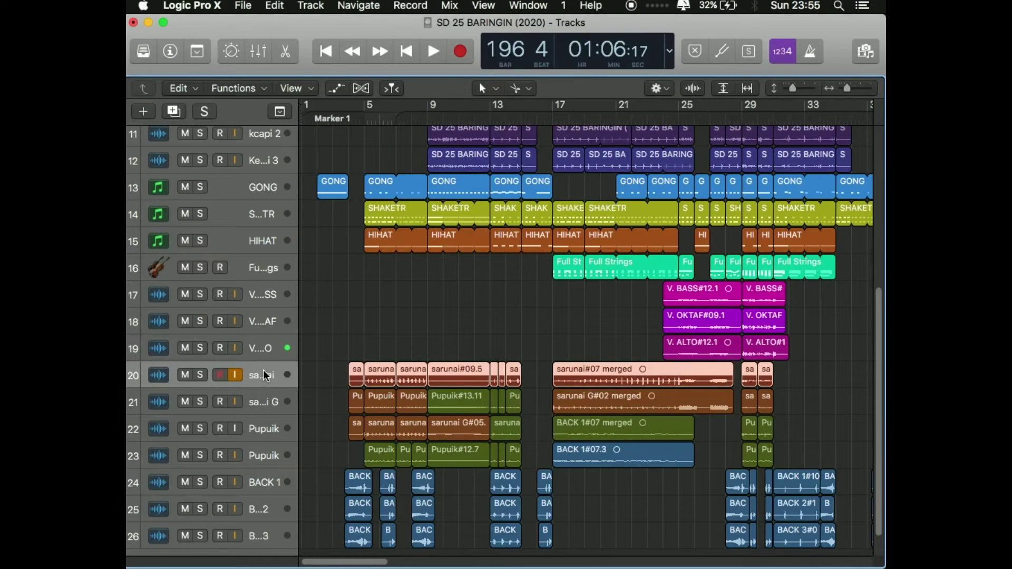
{"action": "key", "text": "alt+c"}
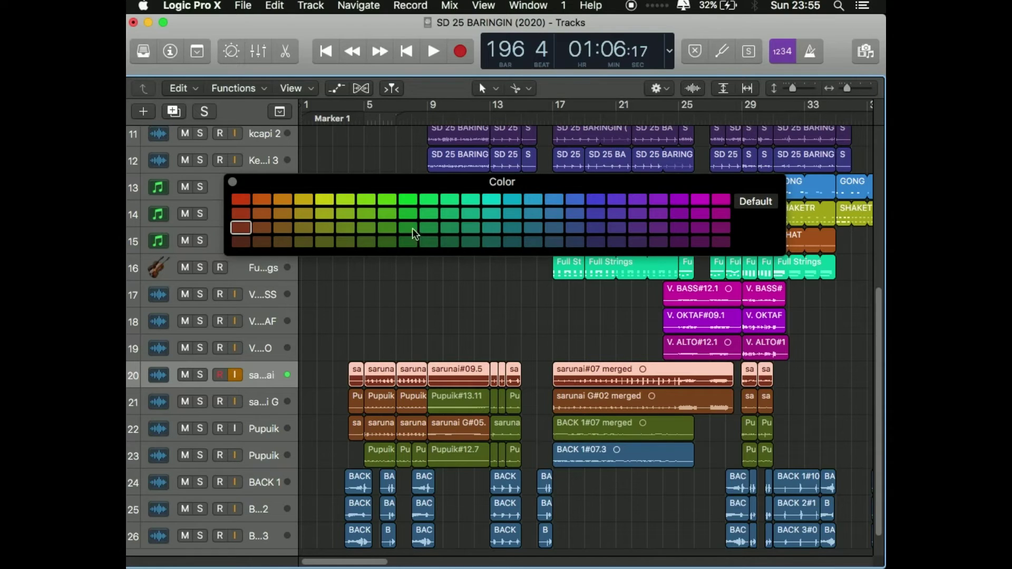
{"action": "left_click", "coordinate": [551, 243]}
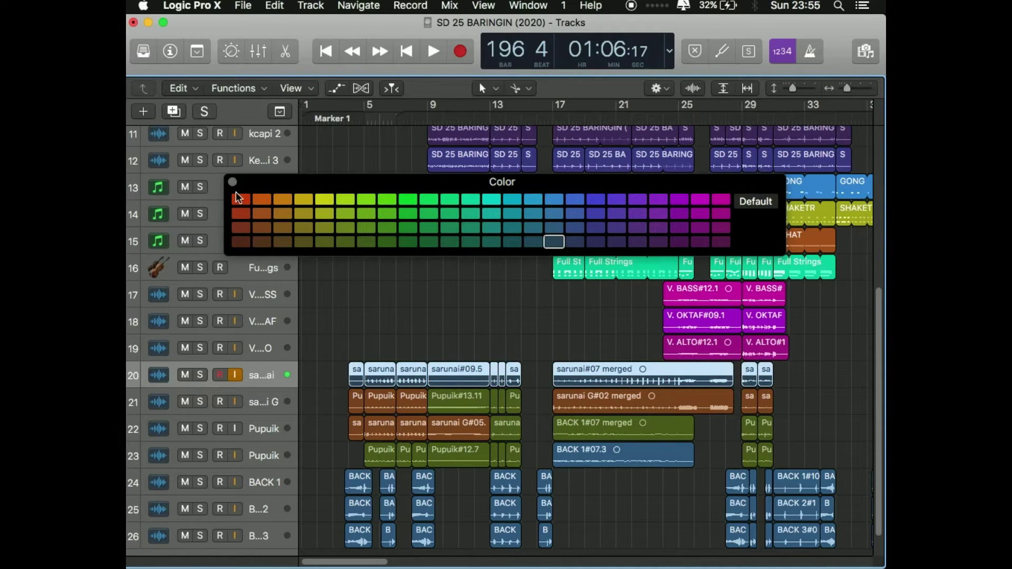
{"action": "left_click", "coordinate": [324, 243]}
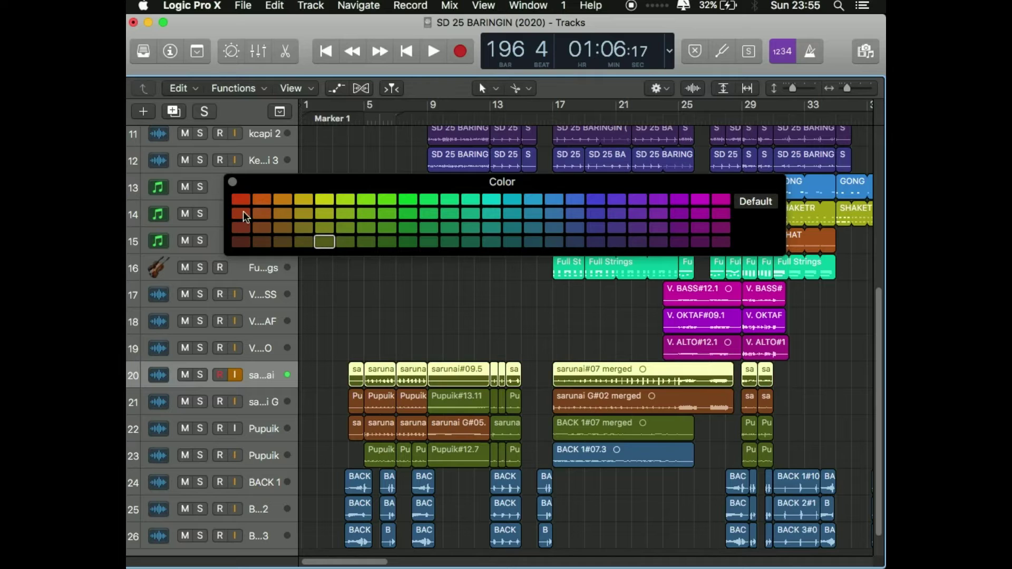
{"action": "left_click", "coordinate": [241, 242]}
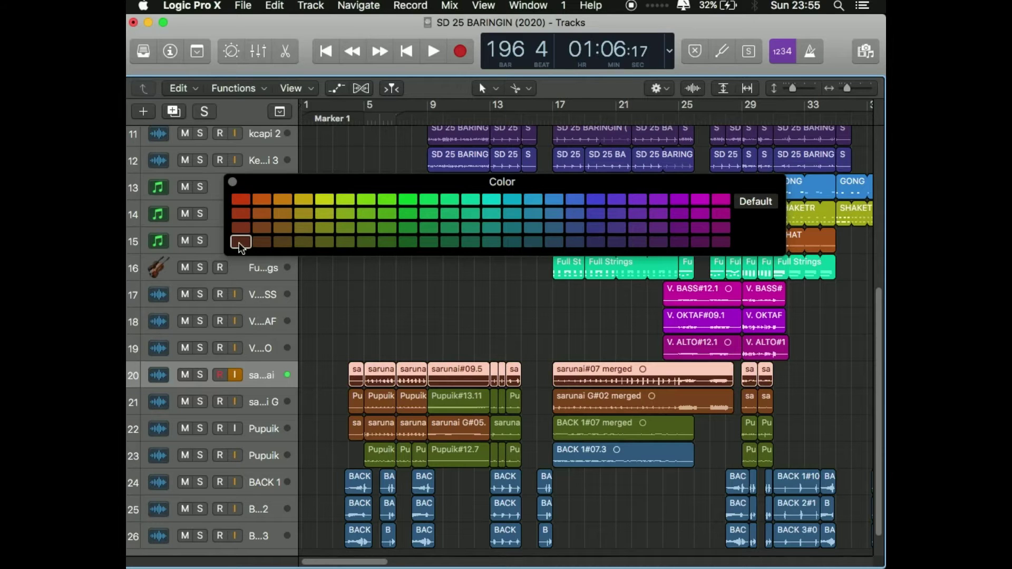
{"action": "left_click", "coordinate": [241, 200]}
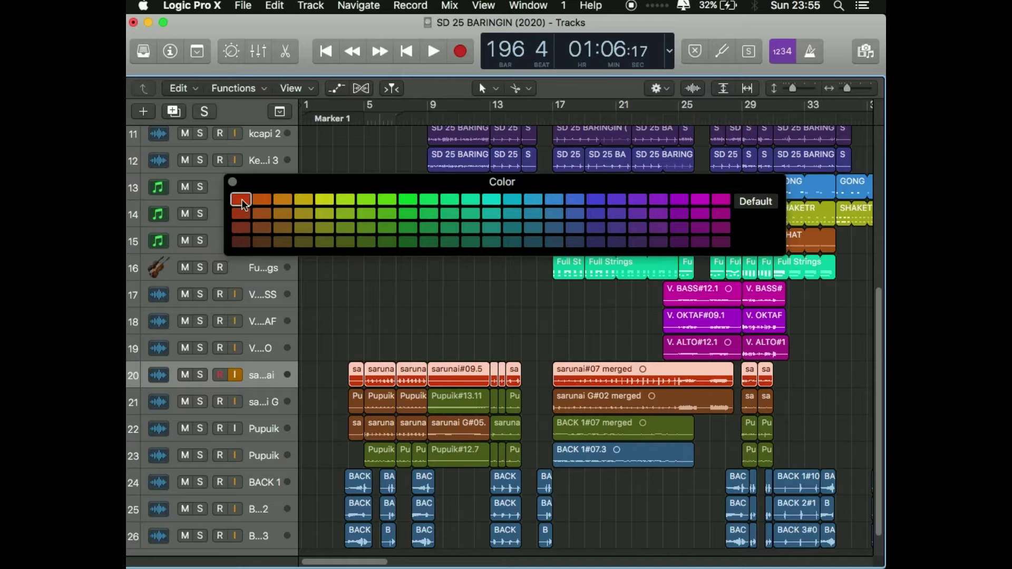
{"action": "left_click", "coordinate": [231, 184]}
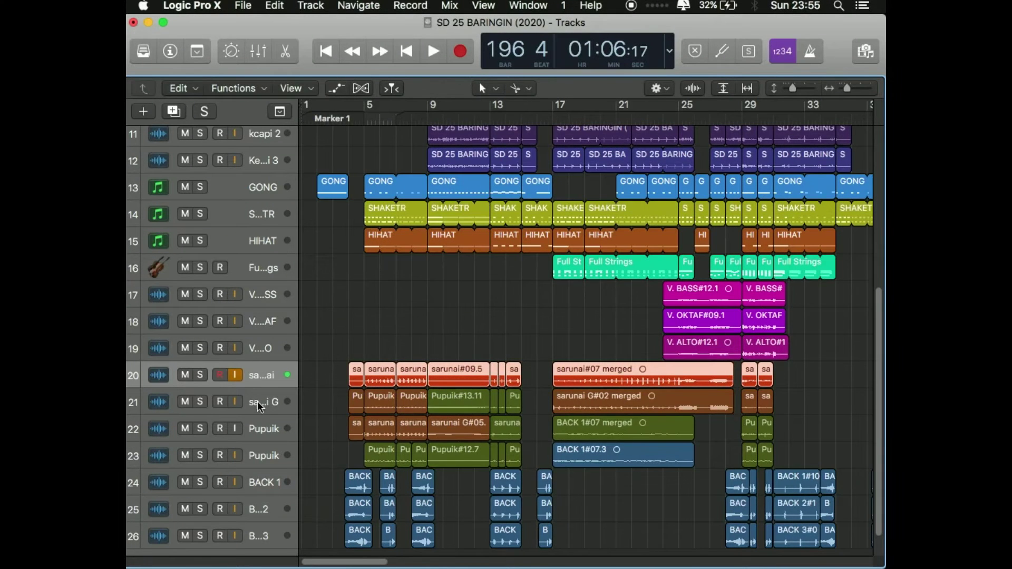
Step: Set all sarunai G regions on track 21 to the red one shade darker than the track 20 regions
{"action": "left_click", "coordinate": [259, 404]}
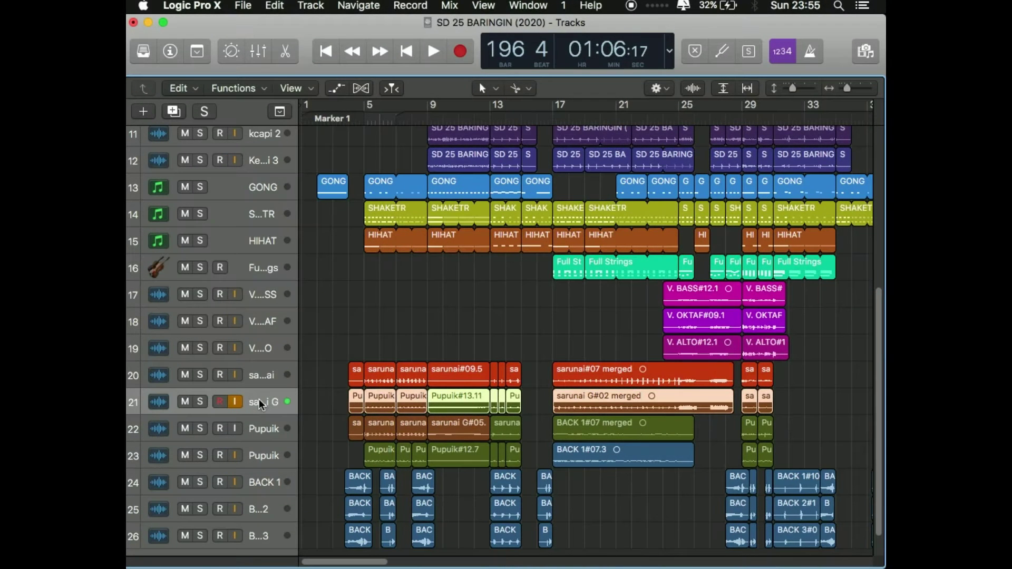
{"action": "key", "text": "alt+c"}
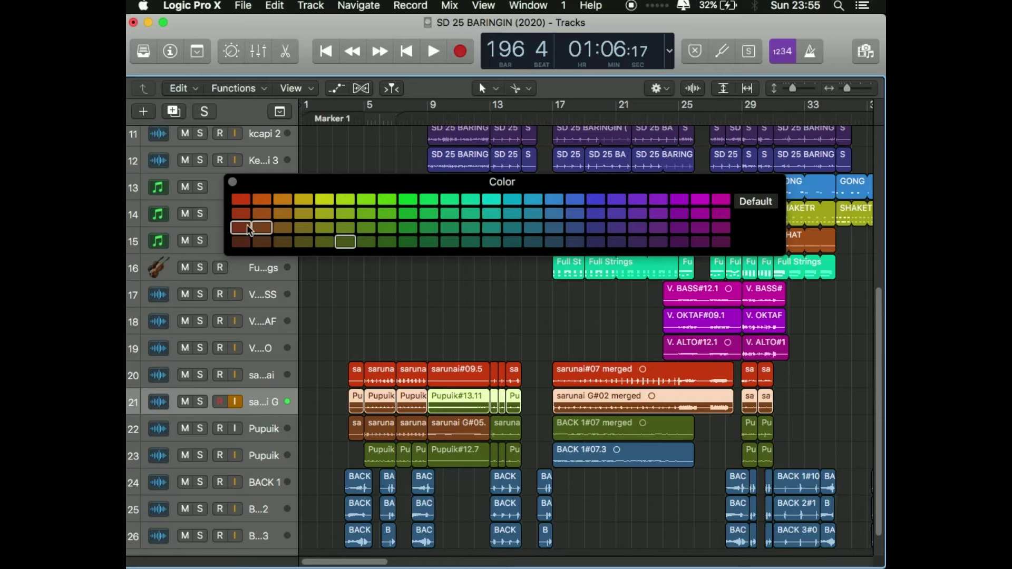
{"action": "left_click", "coordinate": [242, 241]}
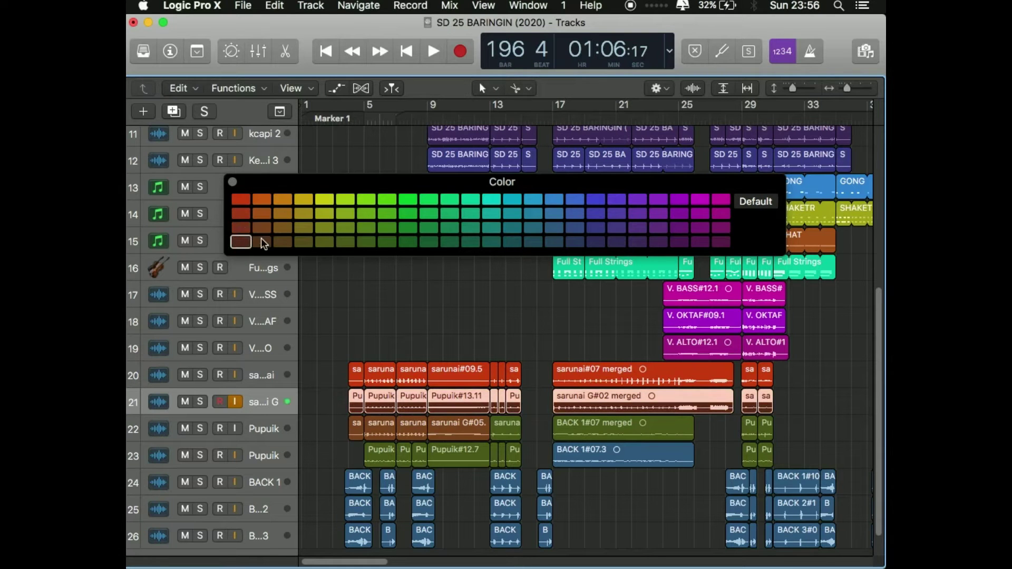
{"action": "left_click", "coordinate": [243, 215]}
{"action": "left_click", "coordinate": [242, 229]}
{"action": "left_click", "coordinate": [240, 199]}
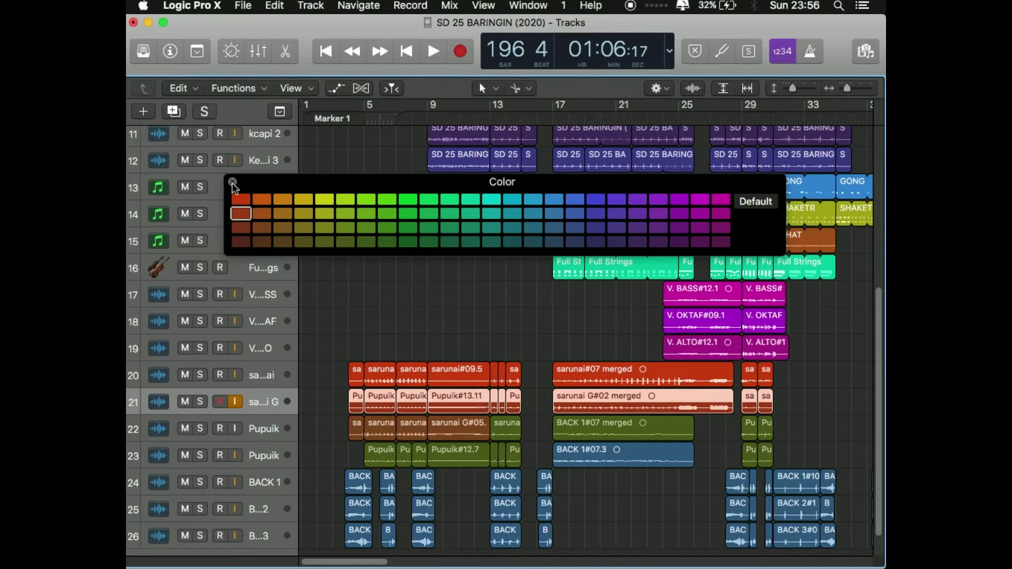
{"action": "left_click", "coordinate": [232, 182]}
Step: Set all regions on the Pupuik track 22 to the darkest orange-brown, second in the palette's darkest row
{"action": "left_click", "coordinate": [261, 429]}
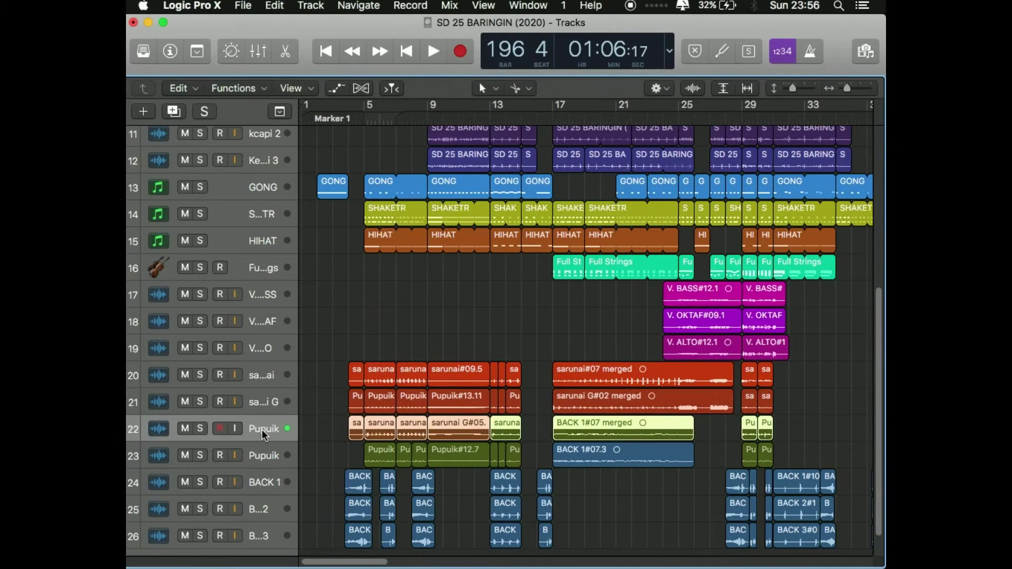
{"action": "key", "text": "alt+c"}
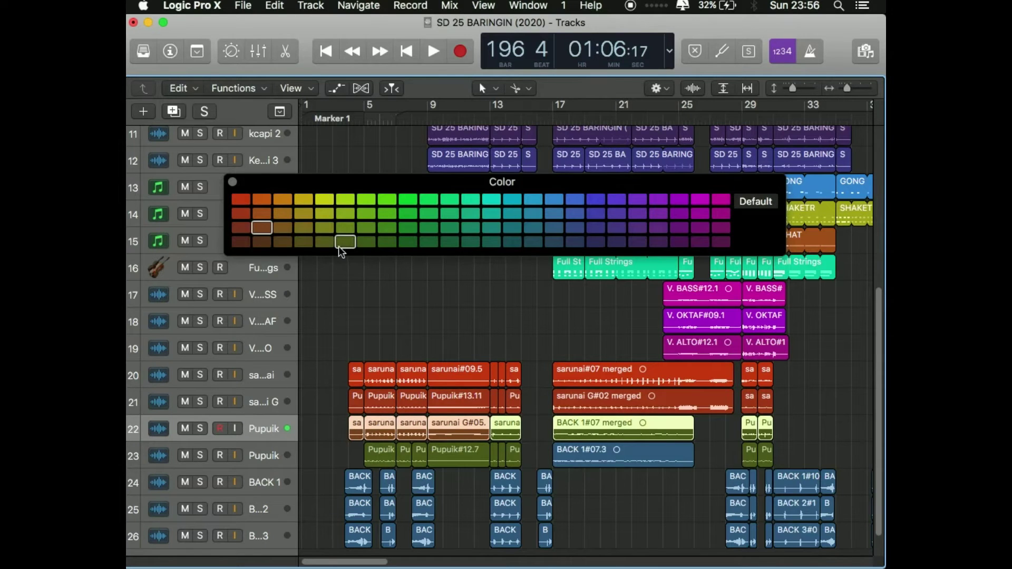
{"action": "left_click", "coordinate": [263, 242]}
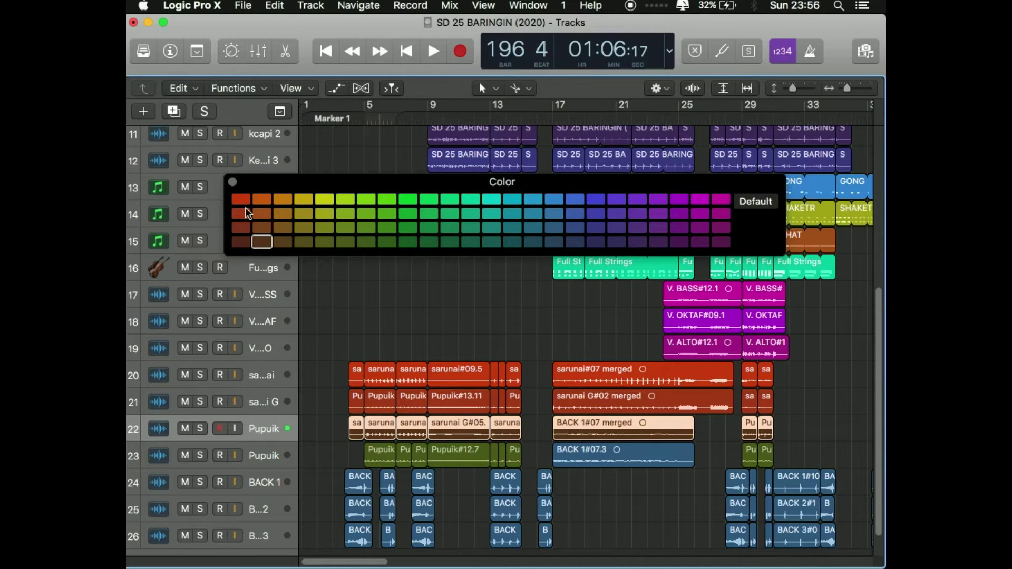
{"action": "left_click", "coordinate": [233, 183]}
Step: Set all regions on the Pupuik track 23 to the dark amber-brown, third in the palette's darkest row
{"action": "left_click", "coordinate": [258, 442]}
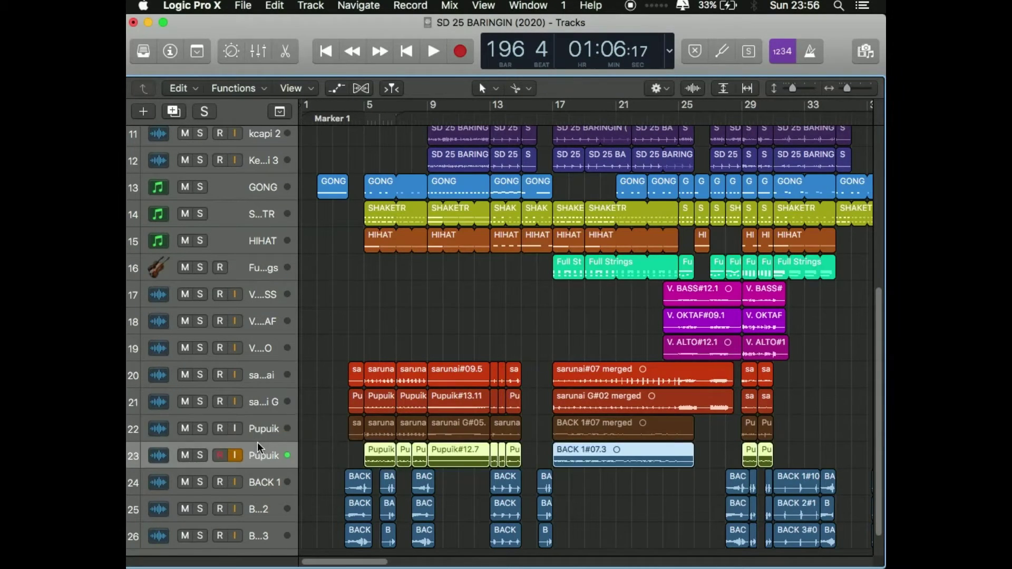
{"action": "key", "text": "alt+c"}
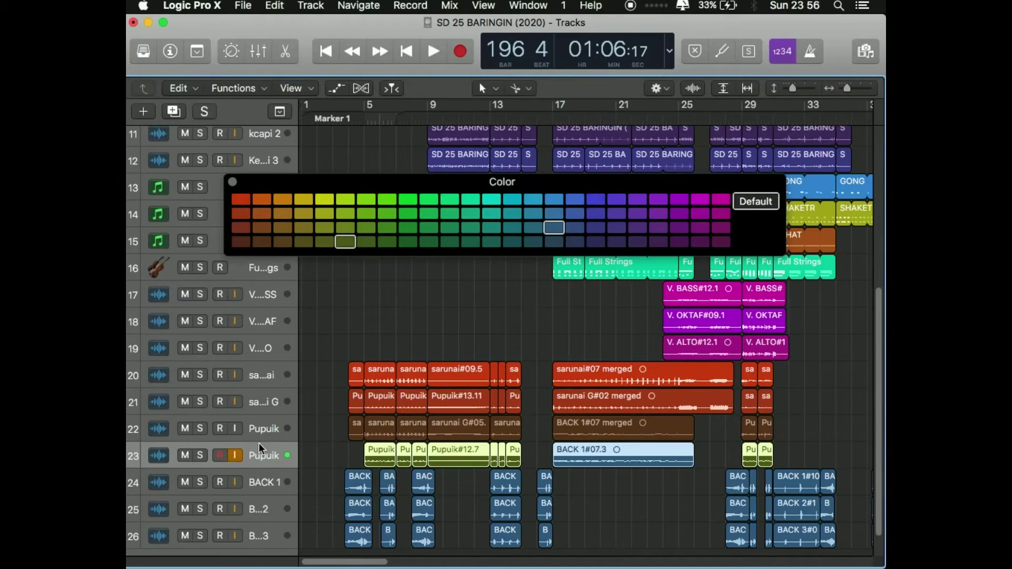
{"action": "left_click", "coordinate": [262, 243]}
{"action": "left_click", "coordinate": [283, 241]}
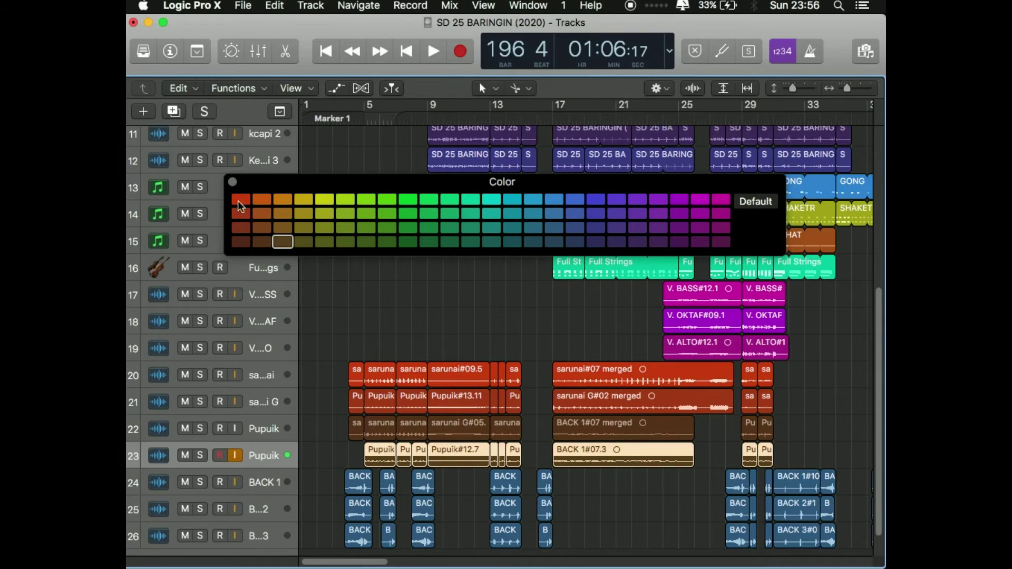
{"action": "left_click", "coordinate": [233, 183]}
Step: Set all BACK 1 regions on track 24 to a dark violet from the palette's darkest row
{"action": "scroll", "coordinate": [323, 385], "scroll_direction": "down", "scroll_amount": 1}
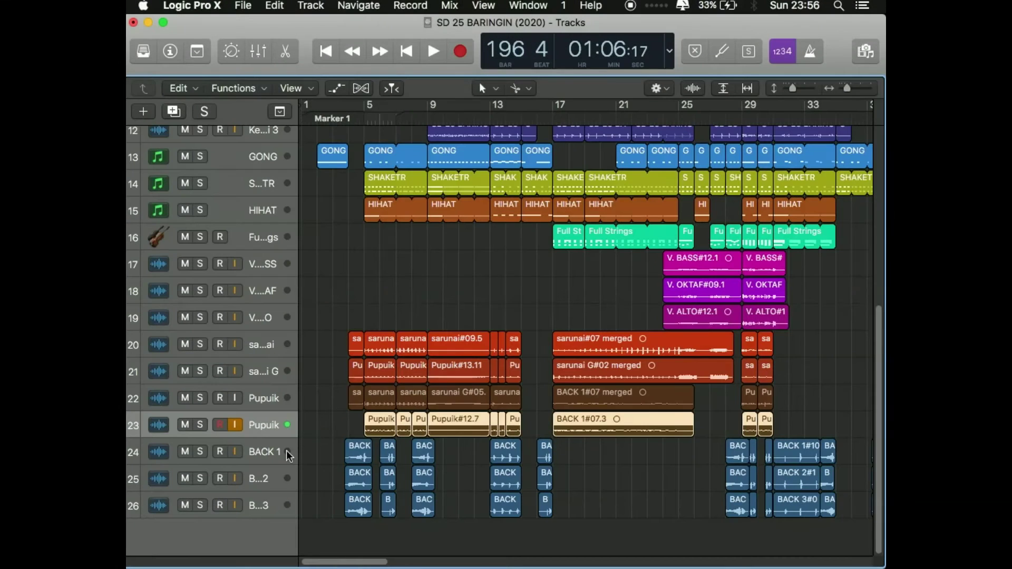
{"action": "left_click", "coordinate": [269, 454]}
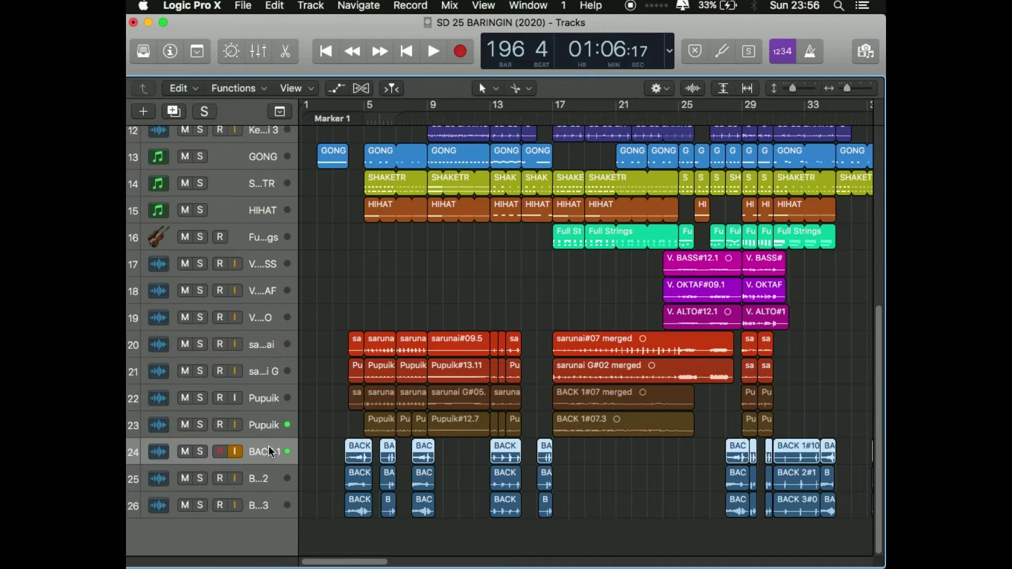
{"action": "key", "text": "alt+c"}
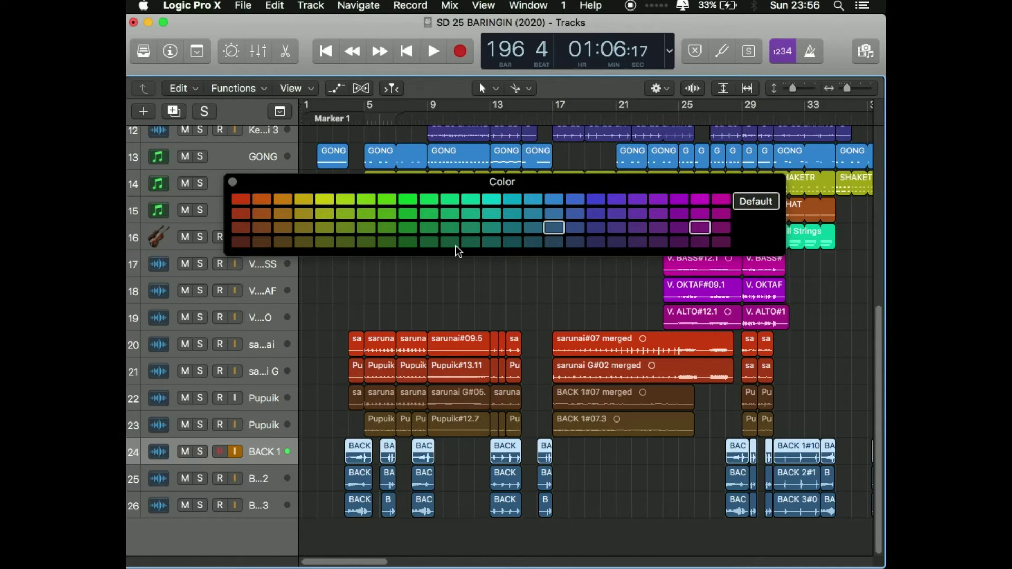
{"action": "left_click", "coordinate": [617, 244]}
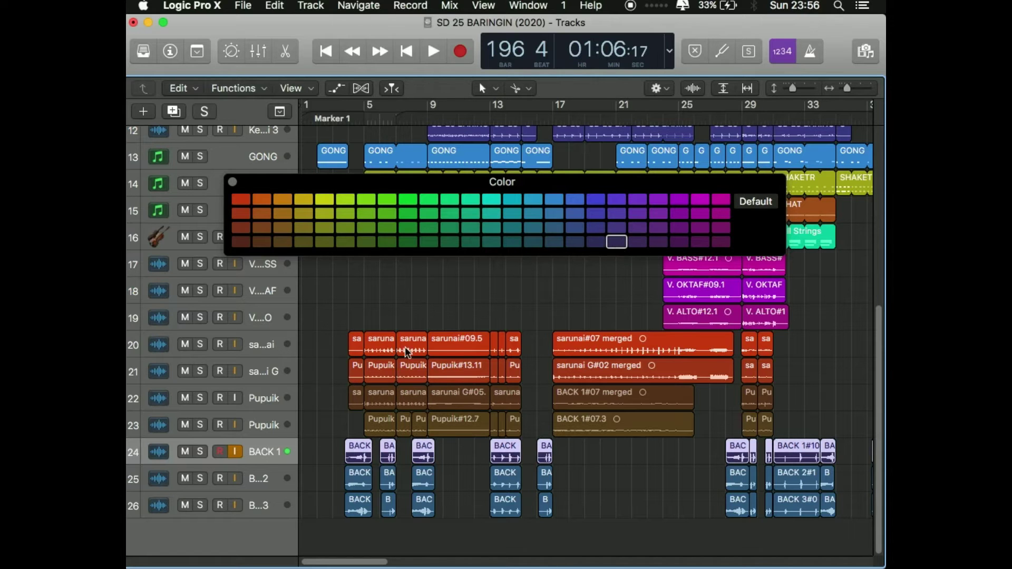
{"action": "left_click", "coordinate": [233, 182]}
Step: Set all BACK 2 regions on track 25 to a dark blue, two swatches before the BACK 1 violet
{"action": "left_click", "coordinate": [271, 479]}
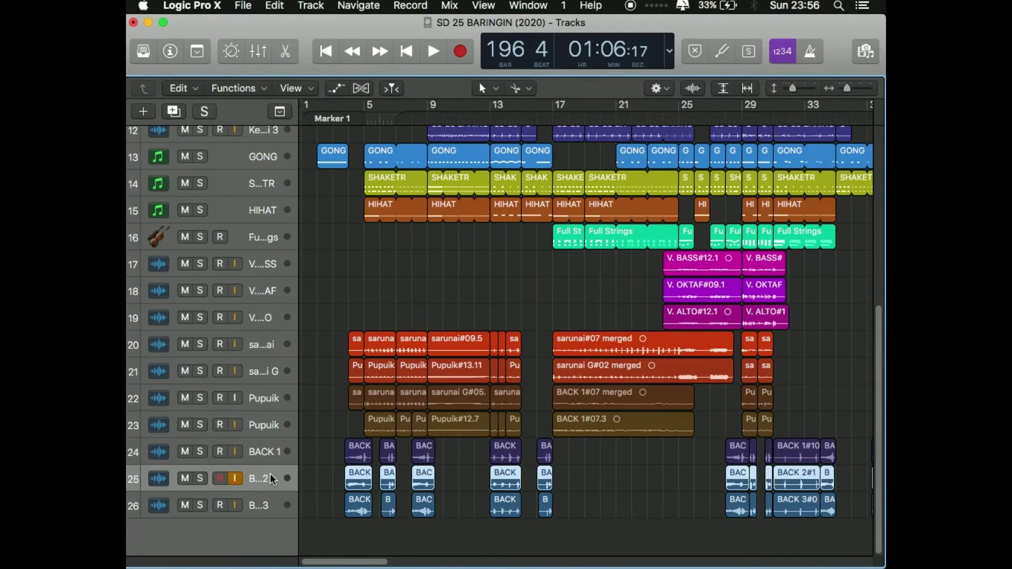
{"action": "key", "text": "alt+c"}
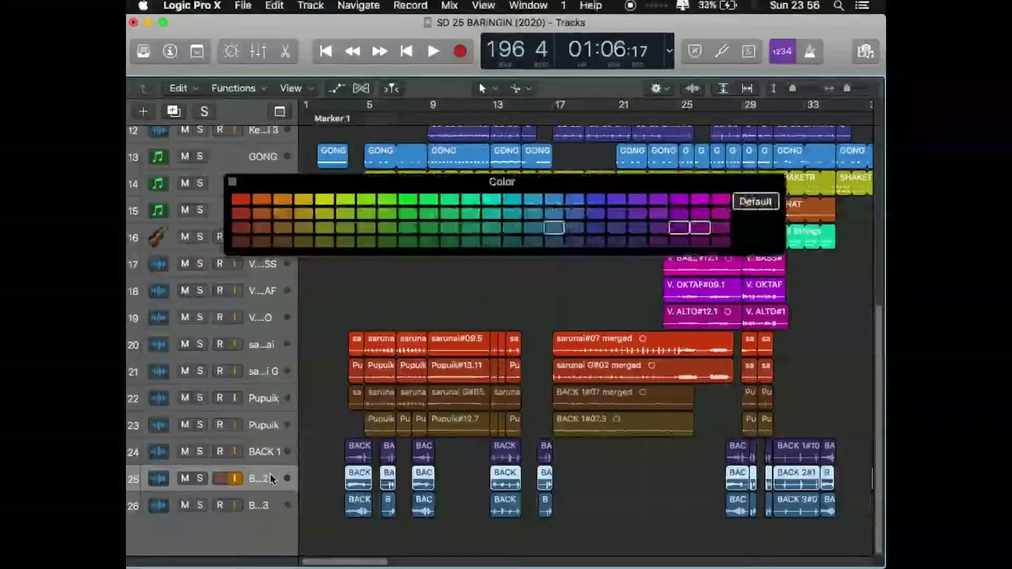
{"action": "left_click", "coordinate": [575, 240]}
{"action": "left_click", "coordinate": [232, 182]}
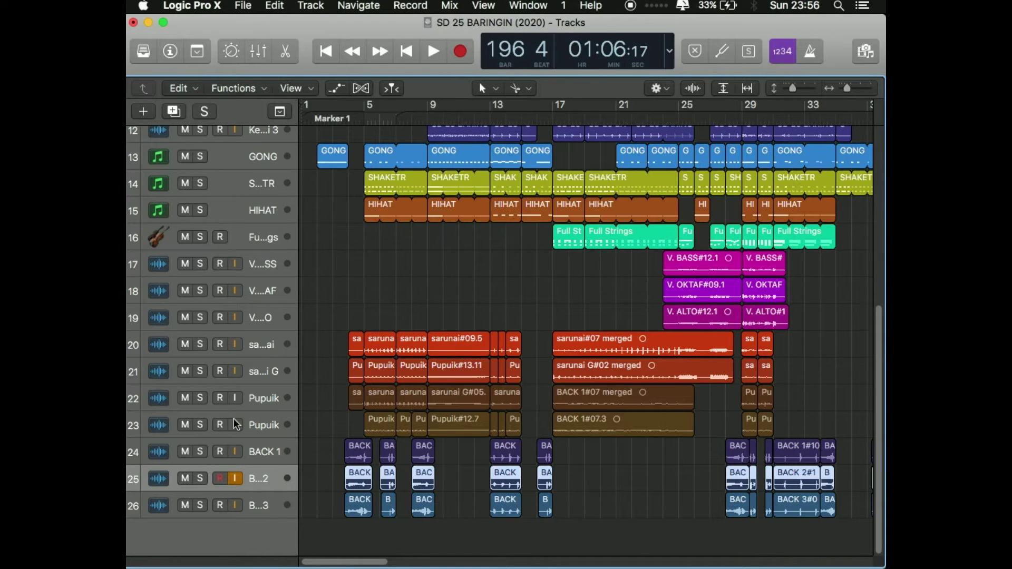
Step: Set all BACK 3 regions on track 26 to the dark indigo between the BACK 1 and BACK 2 colours
{"action": "left_click", "coordinate": [265, 506]}
{"action": "key", "text": "alt+c"}
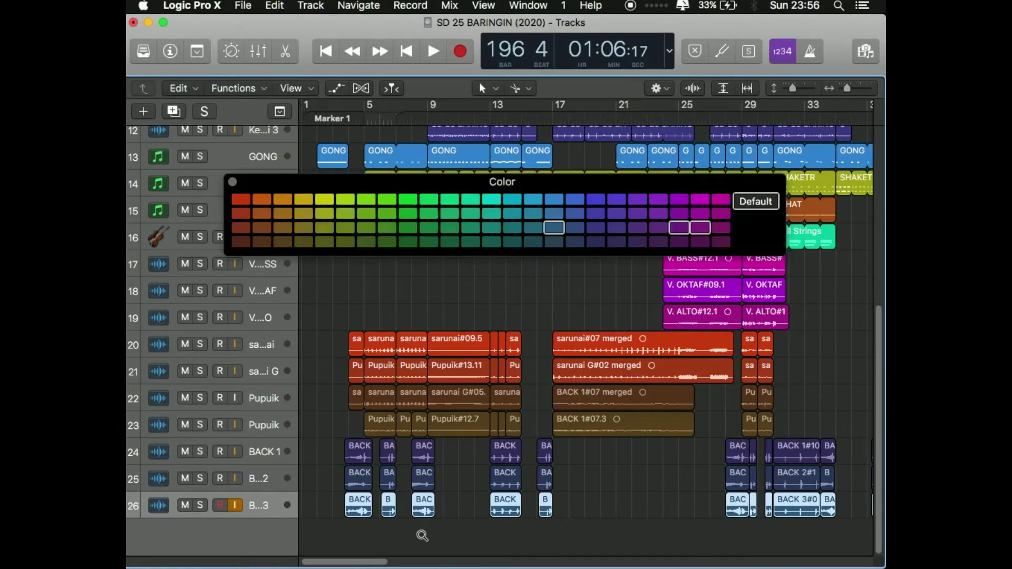
{"action": "left_click", "coordinate": [597, 243]}
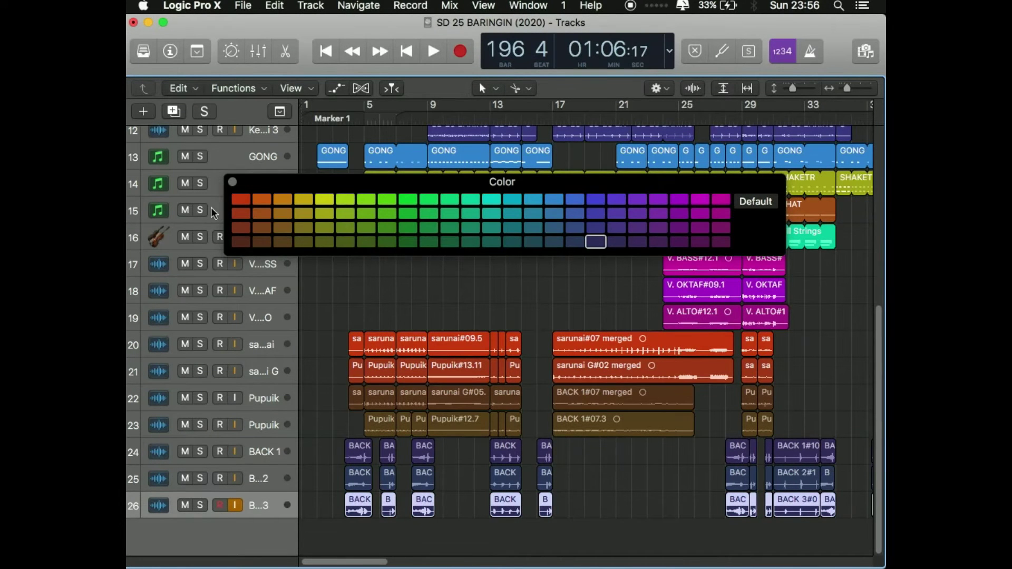
{"action": "left_click", "coordinate": [232, 183]}
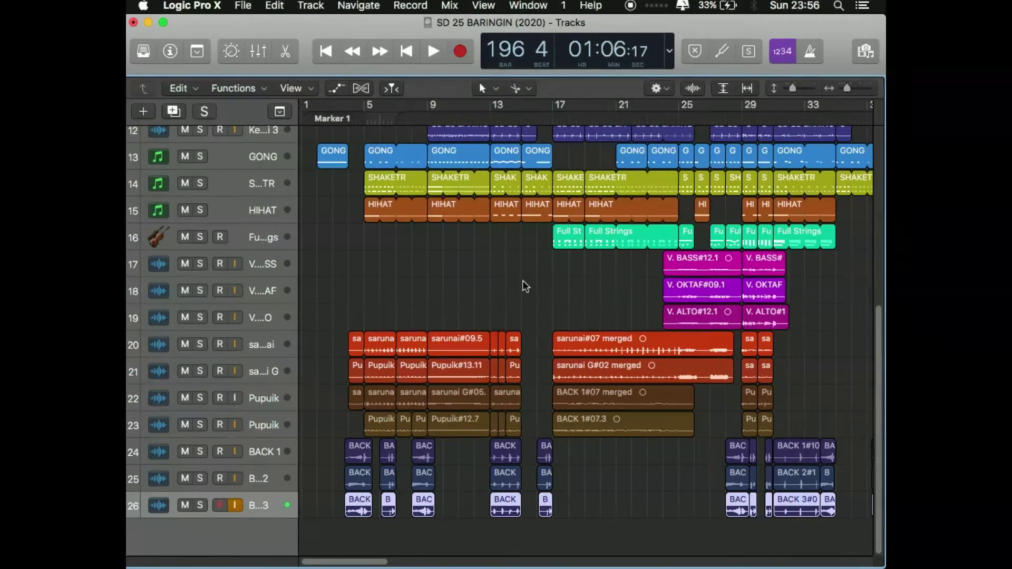
Step: Save the project and zoom the arrangement out so all 26 tracks fit in view
{"action": "scroll", "coordinate": [525, 282], "scroll_direction": "up", "scroll_amount": 3}
{"action": "scroll", "coordinate": [526, 283], "scroll_direction": "up", "scroll_amount": 3}
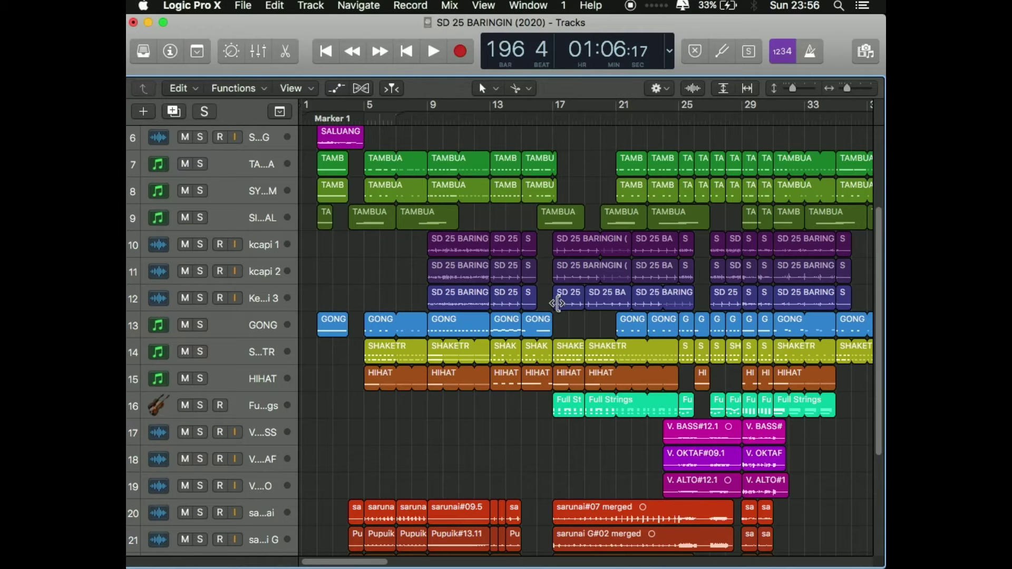
{"action": "key", "text": "super+s"}
{"action": "key", "text": "super+Up"}
{"action": "key", "text": "super+Up"}
{"action": "key", "text": "super+Left"}
{"action": "key", "text": "super+Left"}
{"action": "key", "text": "super+Left"}
{"action": "key", "text": "super+Left"}
{"action": "key", "text": "super+Left"}
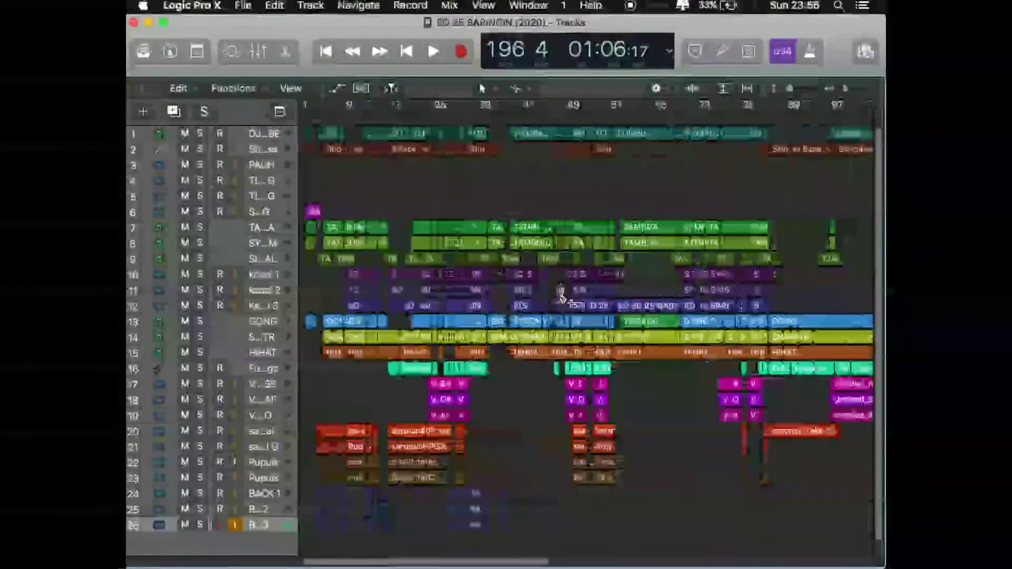
Step: Zoom in on the arrangement's closing section and play a short passage around bar 182
{"action": "key", "text": "super+Right"}
{"action": "key", "text": "super+Right"}
{"action": "key", "text": "super+Right"}
{"action": "key", "text": "super+Right"}
{"action": "key", "text": "space"}
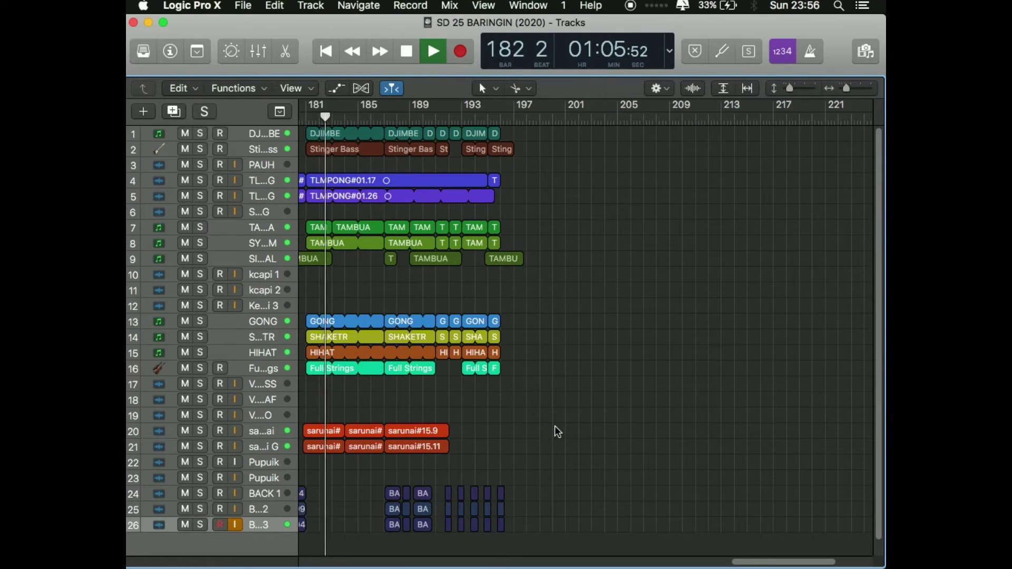
{"action": "key", "text": "space"}
Step: Play a short passage around bar 154 and enlarge the tracks to review the recoloured regions
{"action": "left_click_drag", "start_coordinate": [773, 563], "coordinate": [682, 562]}
{"action": "left_click", "coordinate": [435, 120]}
{"action": "key", "text": "space"}
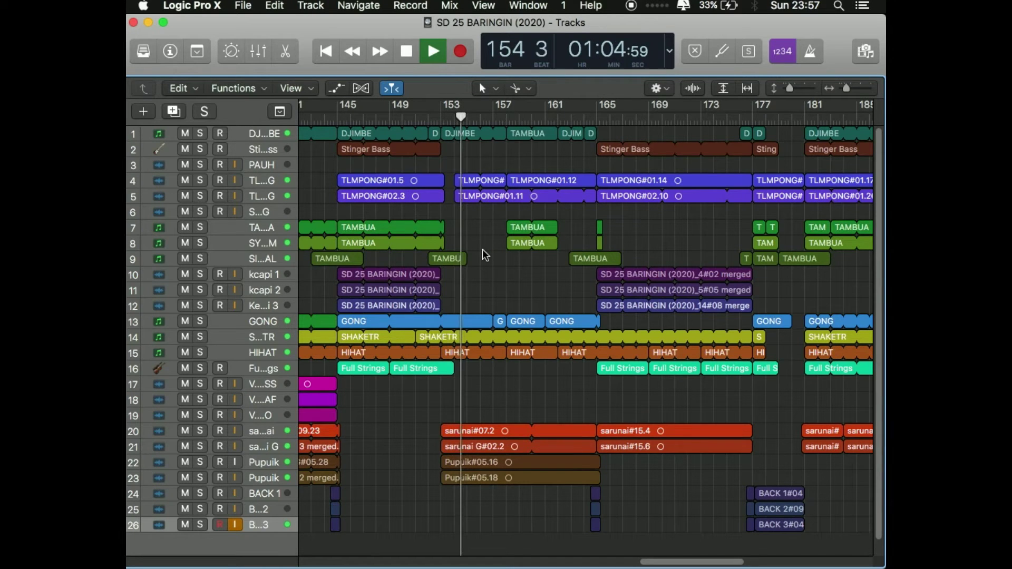
{"action": "key", "text": "space"}
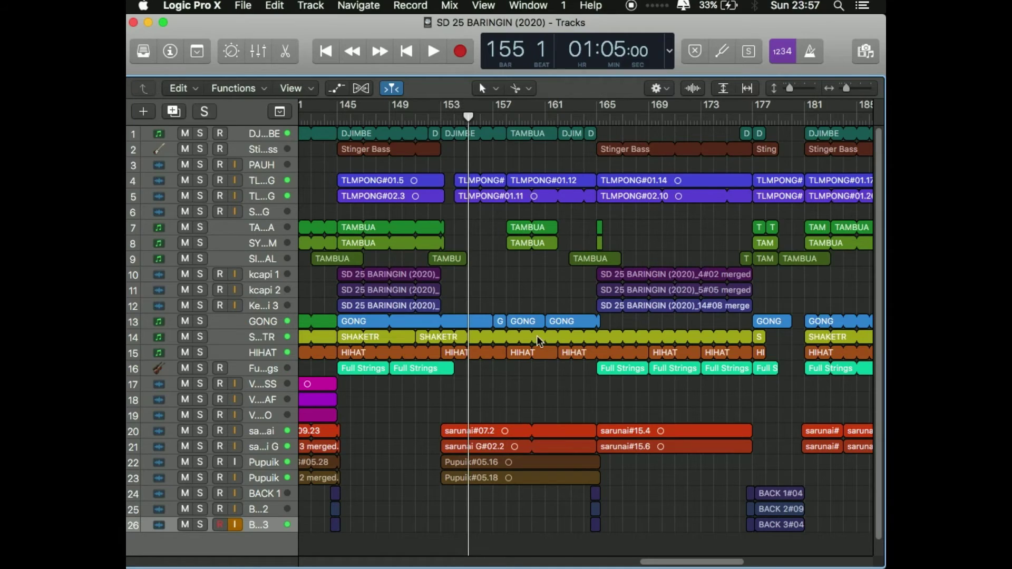
{"action": "scroll", "coordinate": [537, 339], "scroll_direction": "up", "scroll_amount": 3}
{"action": "scroll", "coordinate": [549, 351], "scroll_direction": "down", "scroll_amount": 1}
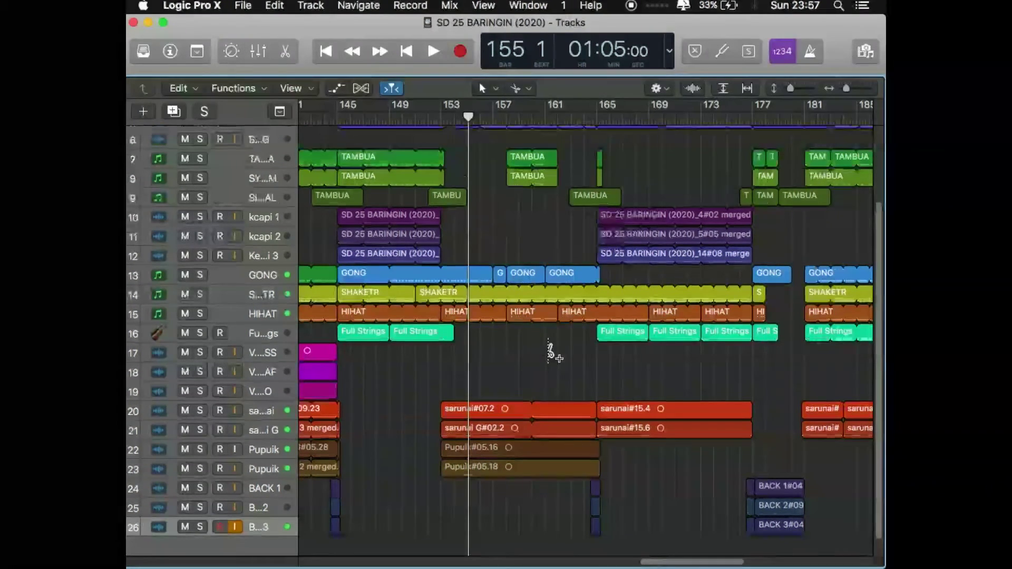
Step: Move the PAUH, both TLMPONG and SALUANG tracks together as a block directly above the kcapi 1 track
{"action": "scroll", "coordinate": [551, 350], "scroll_direction": "down", "scroll_amount": 1}
{"action": "scroll", "coordinate": [551, 351], "scroll_direction": "up", "scroll_amount": 2}
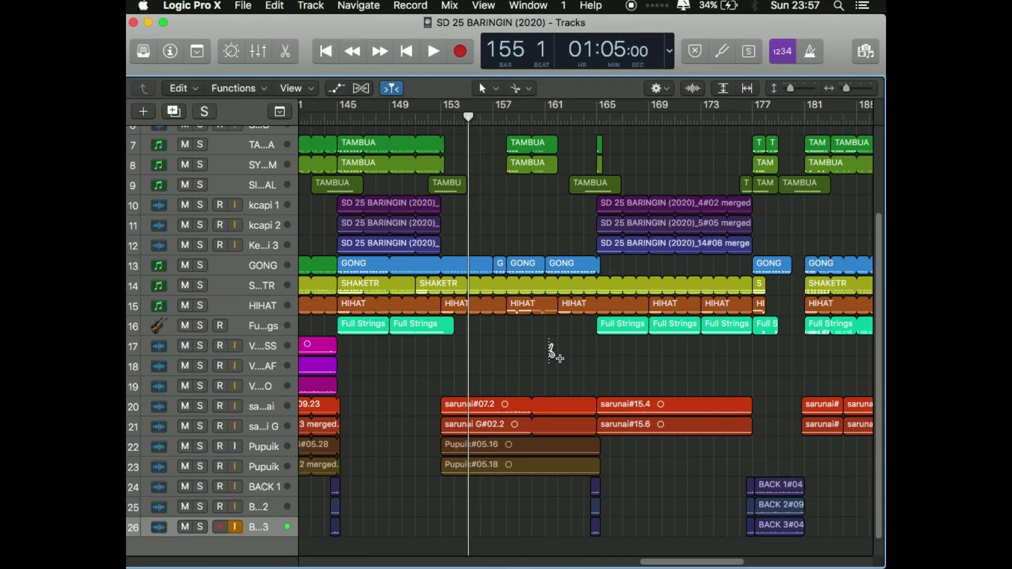
{"action": "scroll", "coordinate": [551, 351], "scroll_direction": "down", "scroll_amount": 4}
{"action": "scroll", "coordinate": [553, 352], "scroll_direction": "up", "scroll_amount": 2}
{"action": "scroll", "coordinate": [459, 334], "scroll_direction": "up", "scroll_amount": 10}
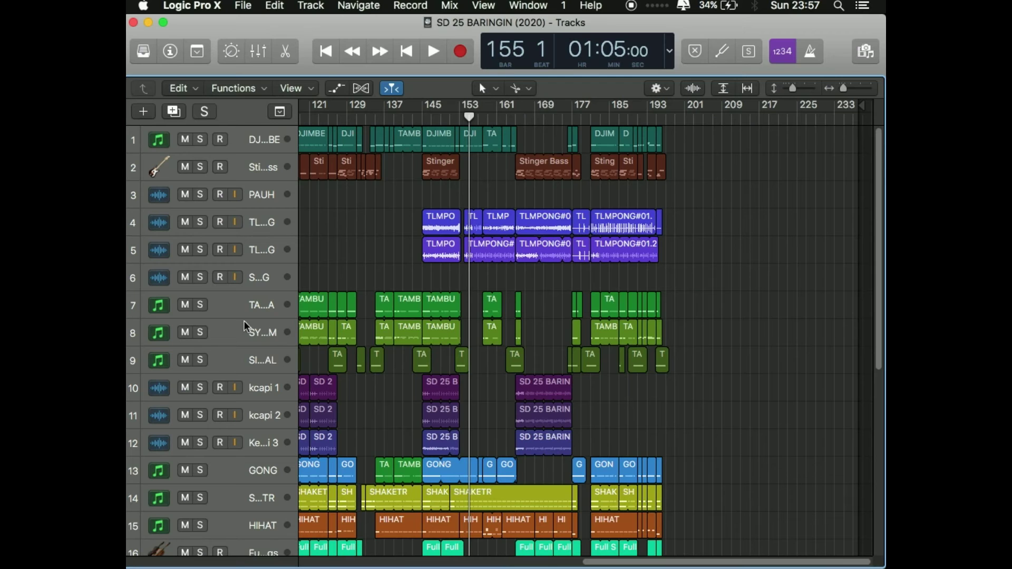
{"action": "left_click", "coordinate": [266, 196]}
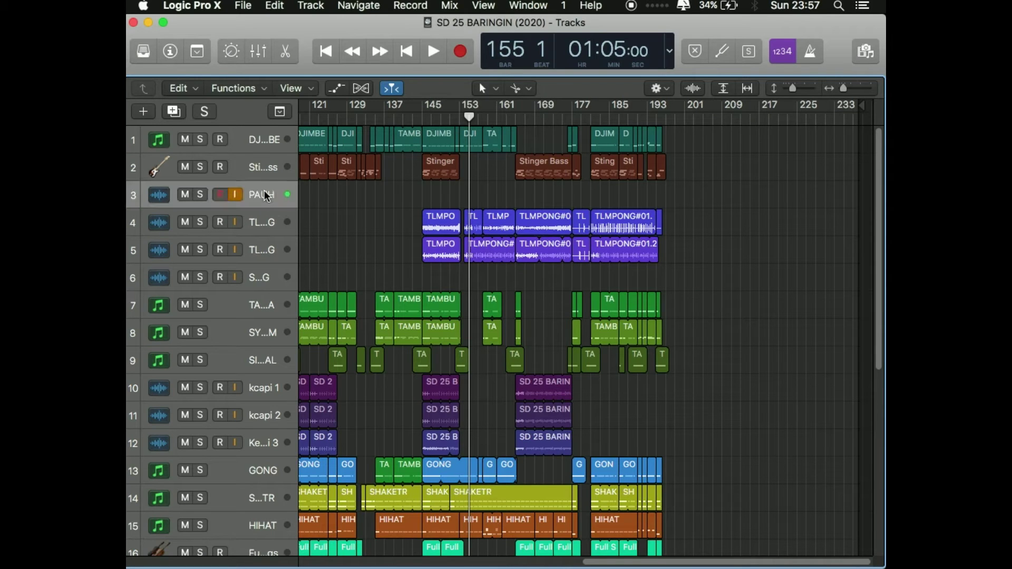
{"action": "left_click", "coordinate": [267, 225]}
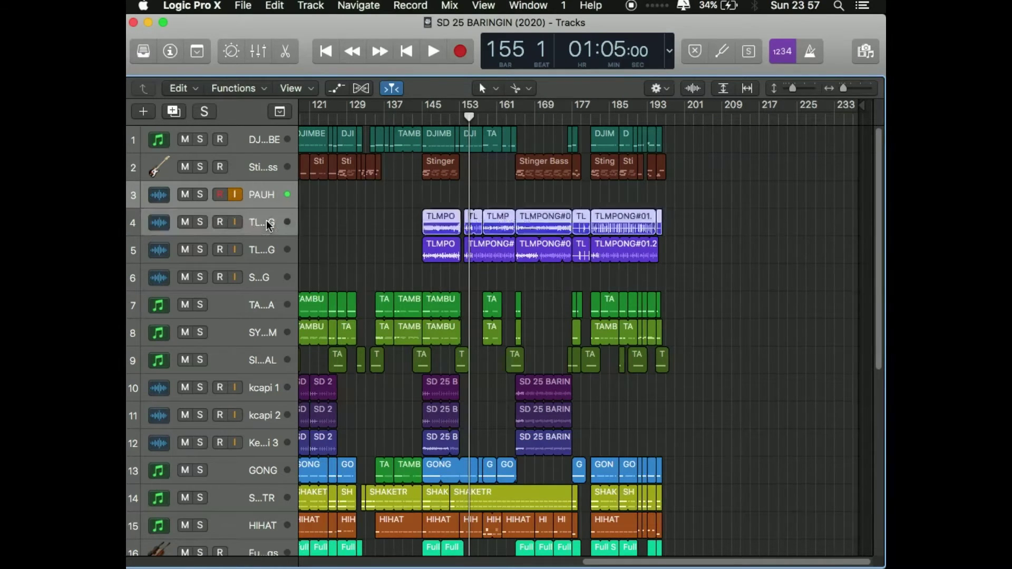
{"action": "left_click", "coordinate": [260, 254], "text": "shift"}
{"action": "left_click_drag", "start_coordinate": [262, 194], "coordinate": [259, 362]}
{"action": "scroll", "coordinate": [353, 383], "scroll_direction": "down", "scroll_amount": 1}
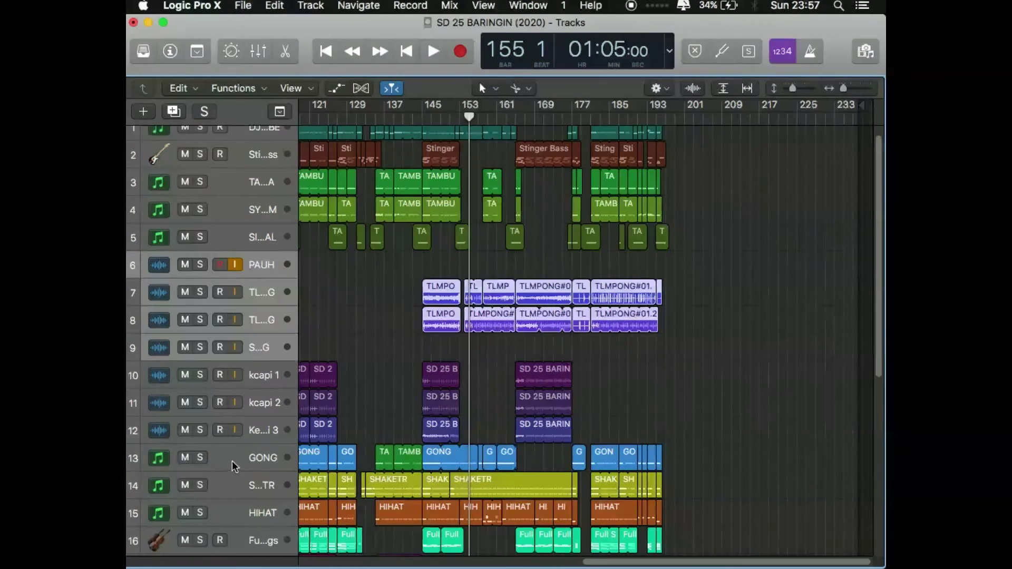
Step: Move the GONG, SHAKETR, HIHAT and Full Strings tracks above the PAUH track, keeping them in that order
{"action": "scroll", "coordinate": [231, 458], "scroll_direction": "down", "scroll_amount": 3}
{"action": "left_click", "coordinate": [226, 396], "text": "shift"}
{"action": "left_click", "coordinate": [228, 420]}
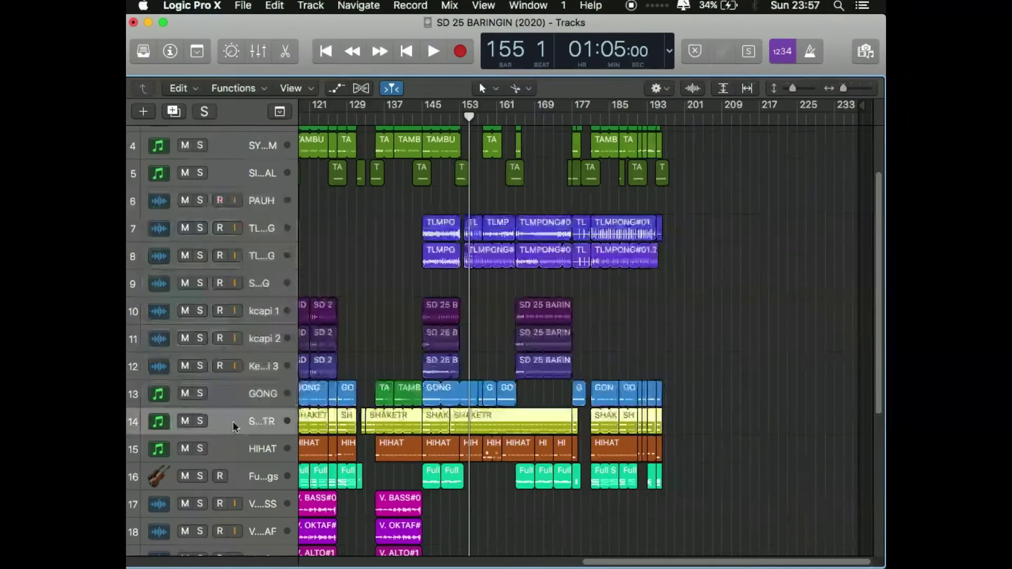
{"action": "left_click", "coordinate": [232, 404]}
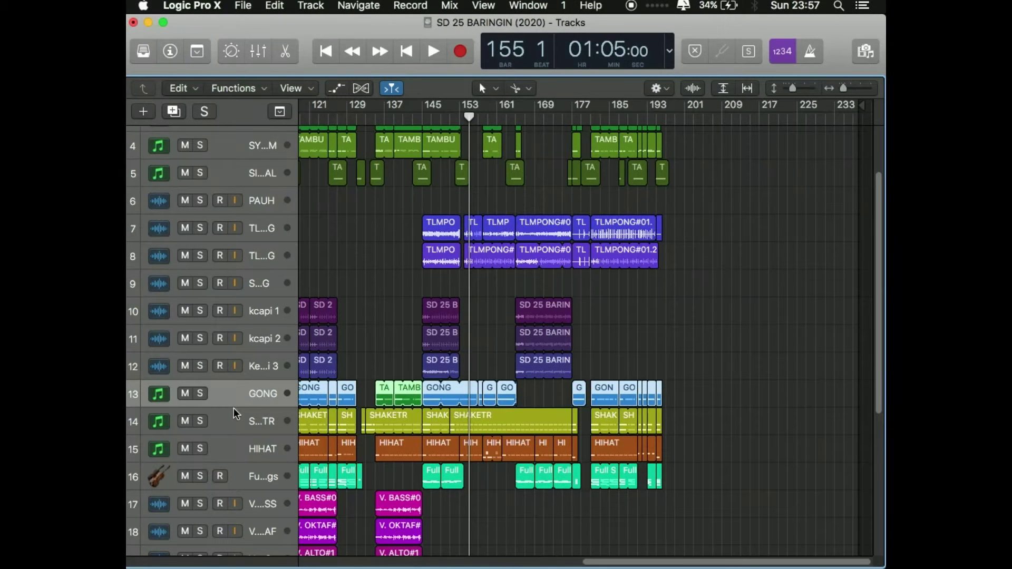
{"action": "left_click", "coordinate": [233, 418], "text": "shift"}
{"action": "left_click", "coordinate": [237, 454], "text": "shift"}
{"action": "left_click_drag", "start_coordinate": [239, 401], "coordinate": [247, 196]}
{"action": "left_click_drag", "start_coordinate": [253, 479], "coordinate": [291, 292]}
Step: Review the new track order from the start of the arrangement, from the percussion tracks down to the BACK tracks
{"action": "scroll", "coordinate": [368, 385], "scroll_direction": "down", "scroll_amount": 9}
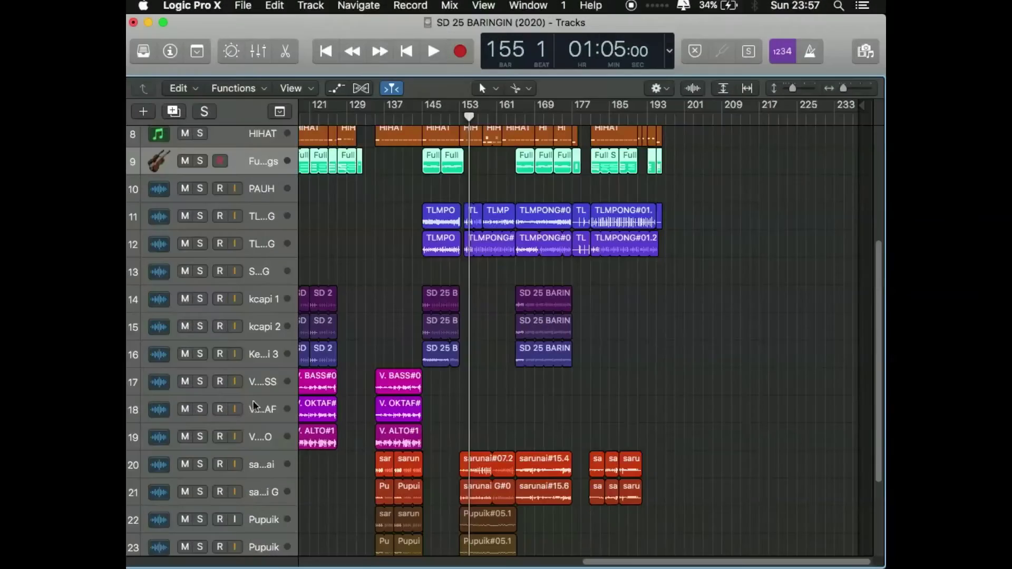
{"action": "scroll", "coordinate": [343, 419], "scroll_direction": "up", "scroll_amount": 12}
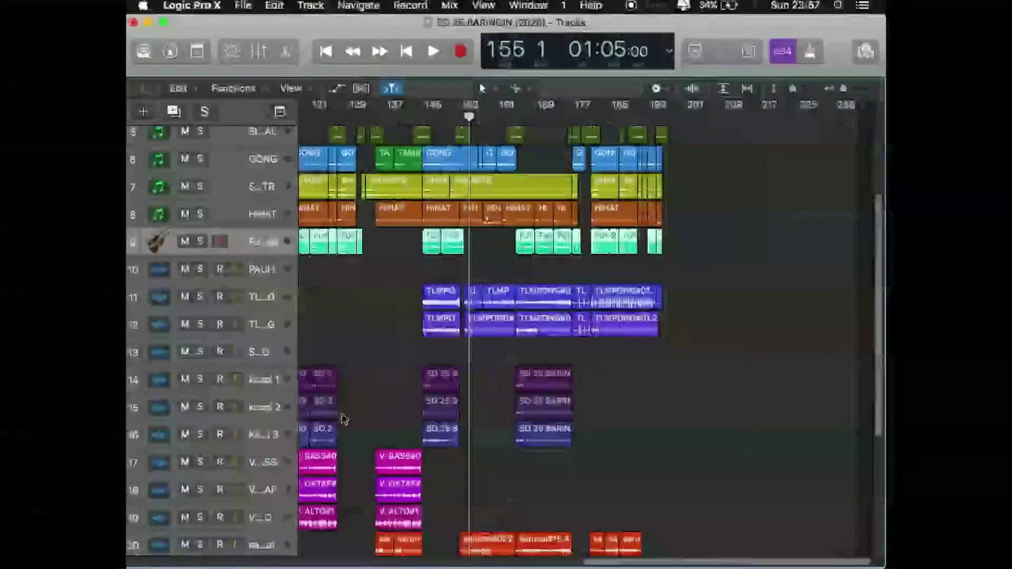
{"action": "left_click_drag", "start_coordinate": [654, 562], "coordinate": [313, 561]}
{"action": "scroll", "coordinate": [389, 432], "scroll_direction": "down", "scroll_amount": 10}
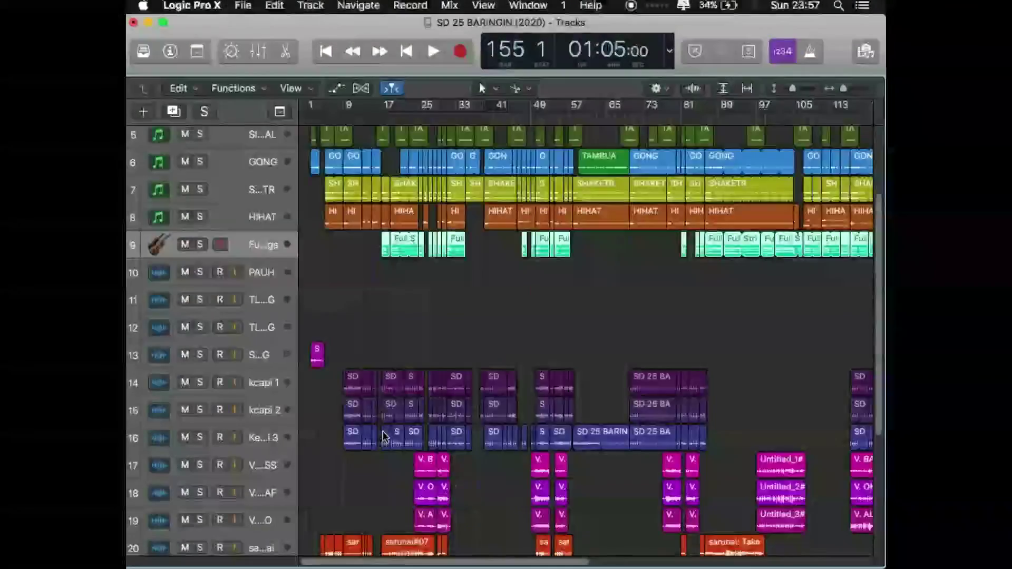
{"action": "scroll", "coordinate": [412, 449], "scroll_direction": "up", "scroll_amount": 10}
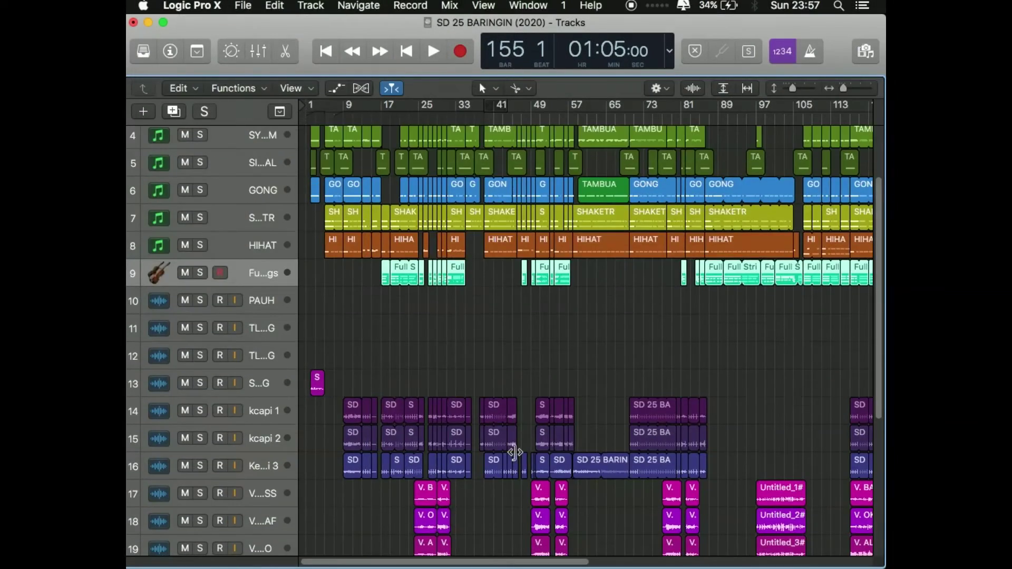
{"action": "scroll", "coordinate": [424, 402], "scroll_direction": "down", "scroll_amount": 3}
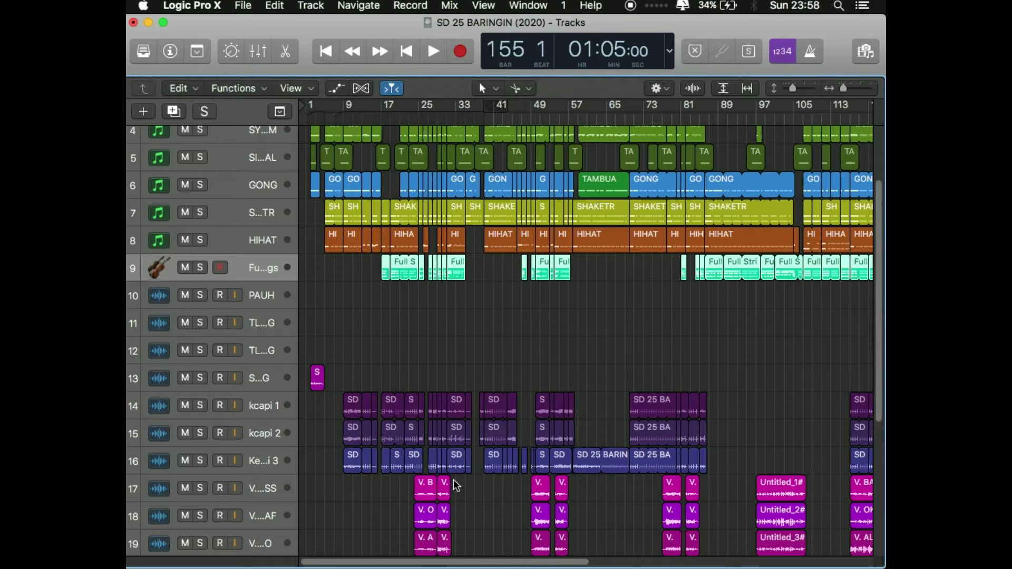
{"action": "scroll", "coordinate": [381, 502], "scroll_direction": "down", "scroll_amount": 10}
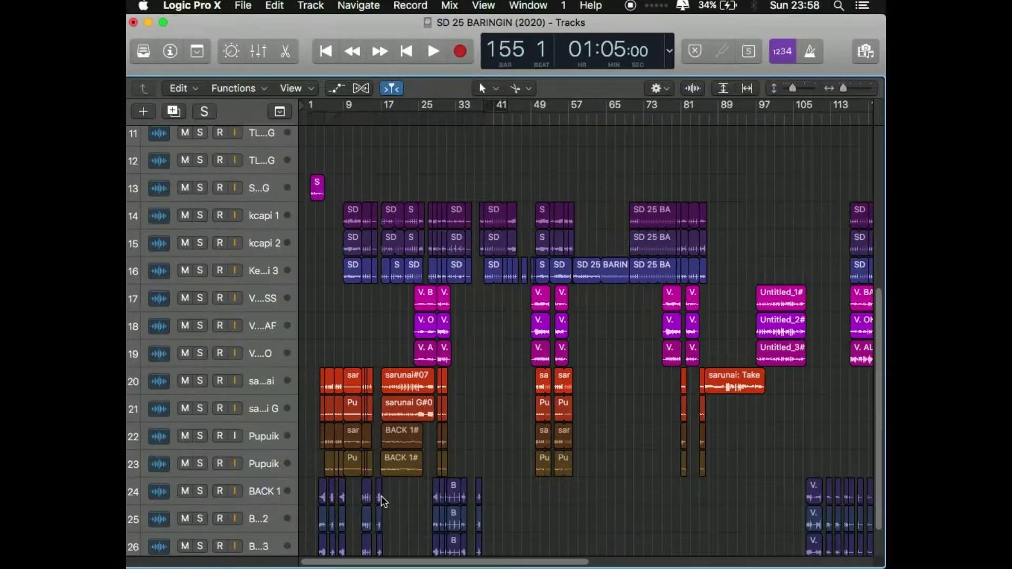
{"action": "scroll", "coordinate": [401, 491], "scroll_direction": "up", "scroll_amount": 8}
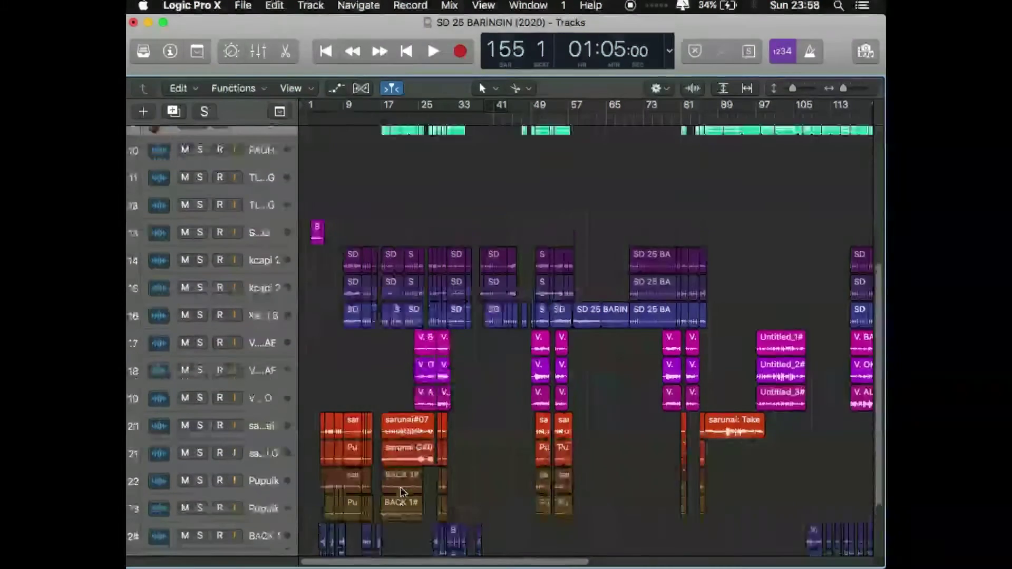
{"action": "key", "text": "super+Left"}
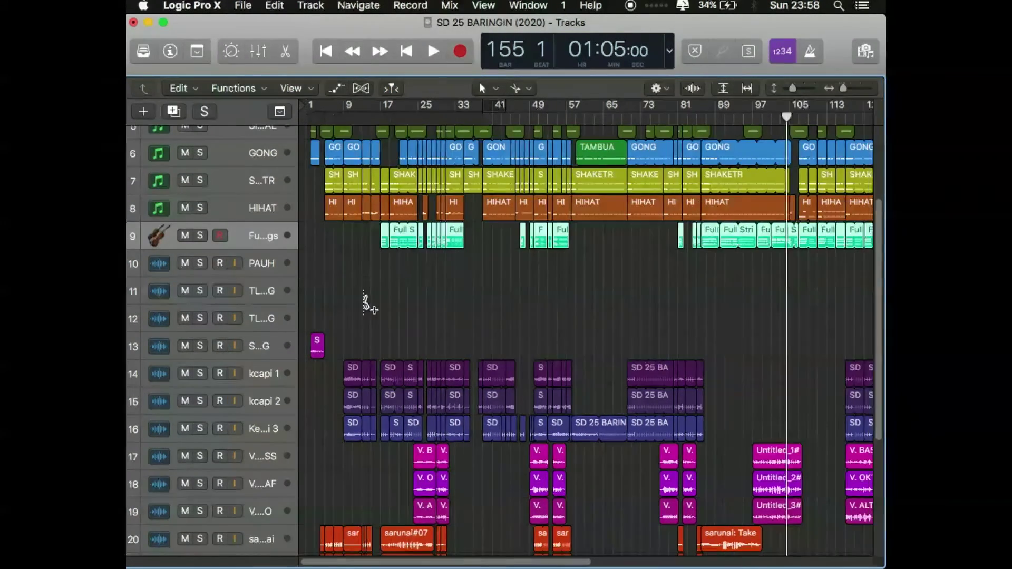
{"action": "left_click_drag", "start_coordinate": [423, 562], "coordinate": [222, 551]}
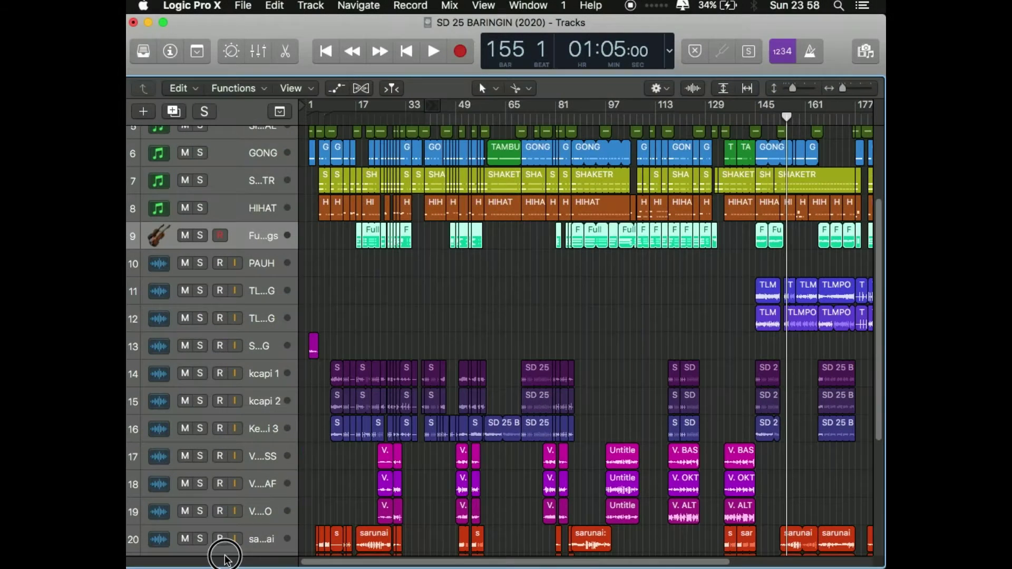
Step: Delete the empty PAUH track below the Full Strings track
{"action": "left_click", "coordinate": [256, 263]}
{"action": "right_click", "coordinate": [255, 258]}
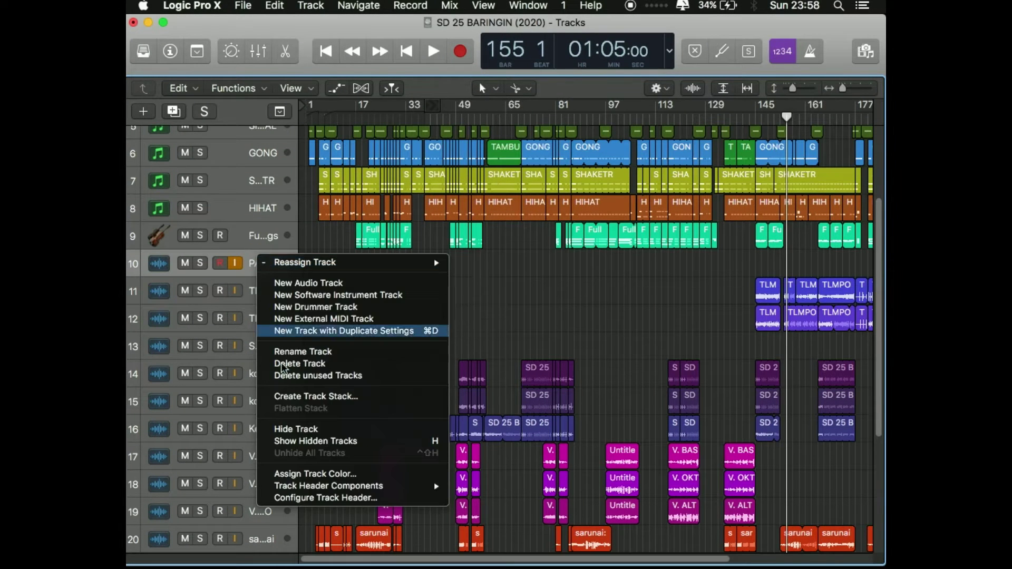
{"action": "left_click", "coordinate": [672, 358]}
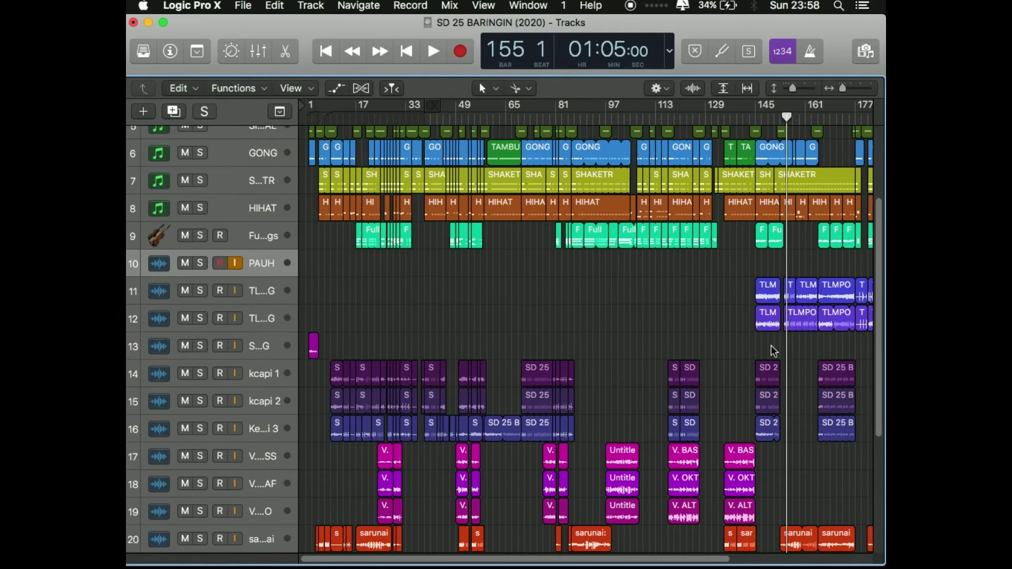
{"action": "key", "text": "super+BackSpace"}
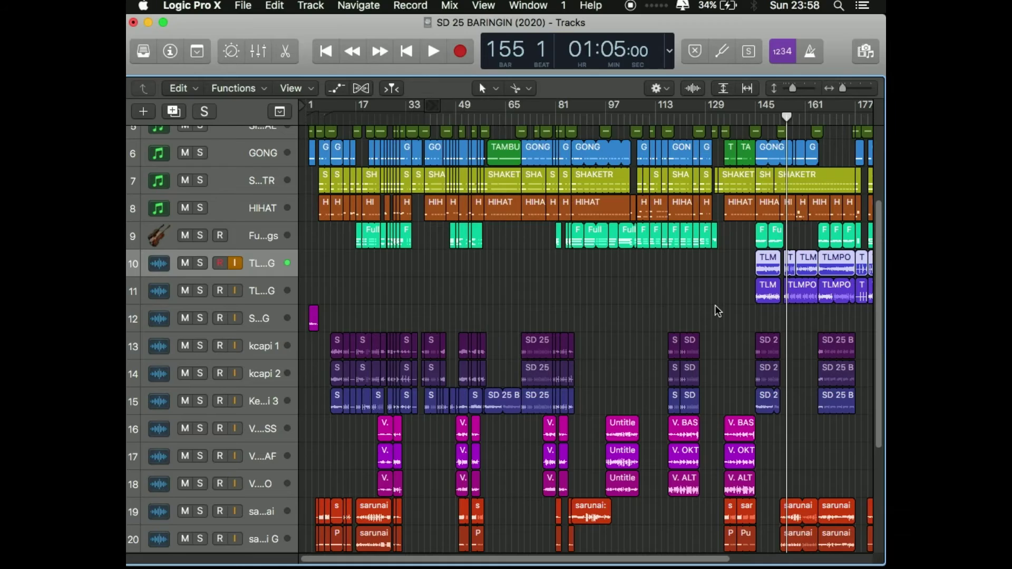
Step: Select the kcapi 1 track and examine the three kecapi tracks' regions between bars 9 and 16 up close
{"action": "scroll", "coordinate": [686, 306], "scroll_direction": "down", "scroll_amount": 10}
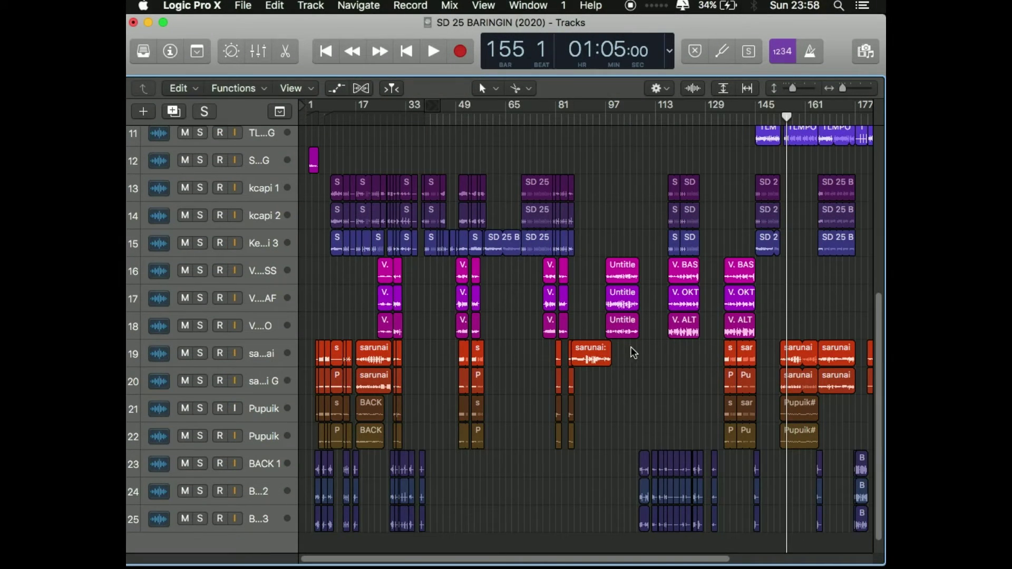
{"action": "scroll", "coordinate": [640, 348], "scroll_direction": "up", "scroll_amount": 6}
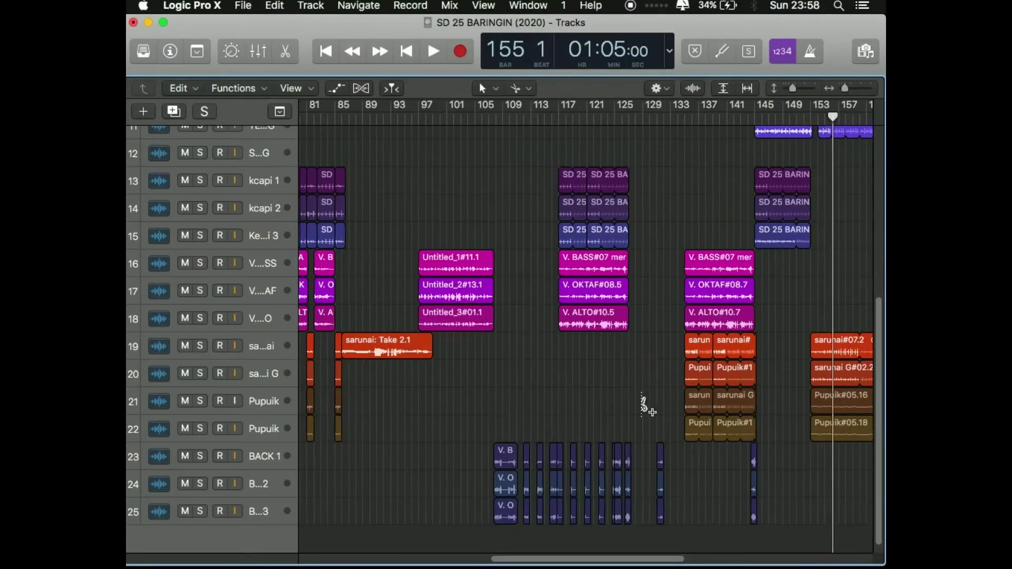
{"action": "left_click_drag", "start_coordinate": [612, 560], "coordinate": [390, 563]}
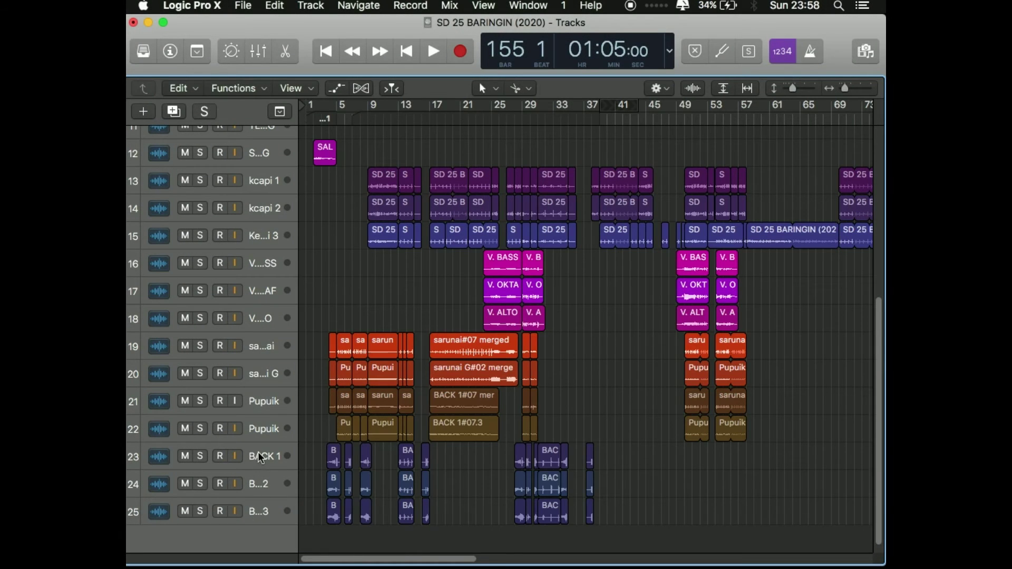
{"action": "scroll", "coordinate": [272, 442], "scroll_direction": "up", "scroll_amount": 4}
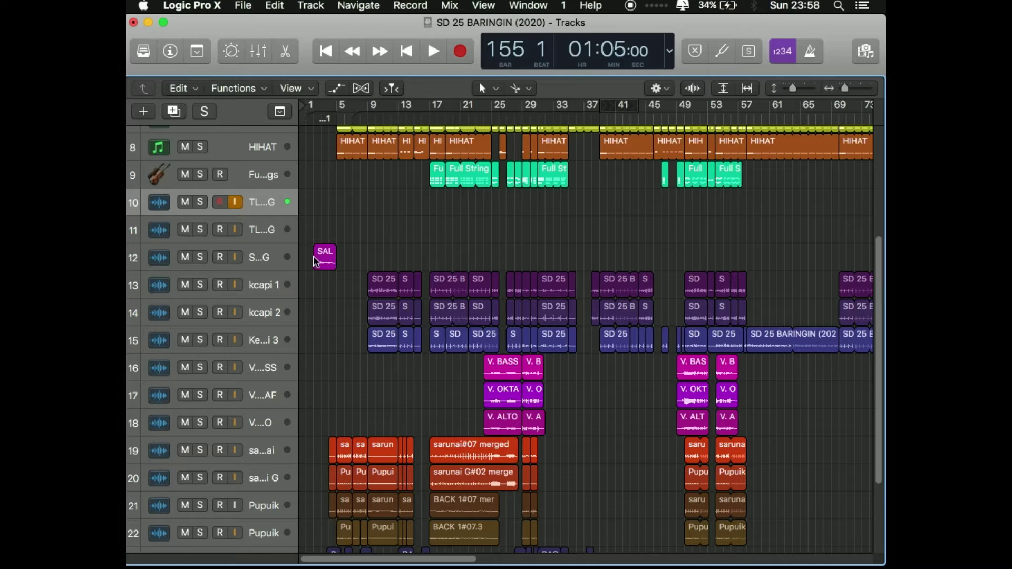
{"action": "left_click", "coordinate": [266, 284]}
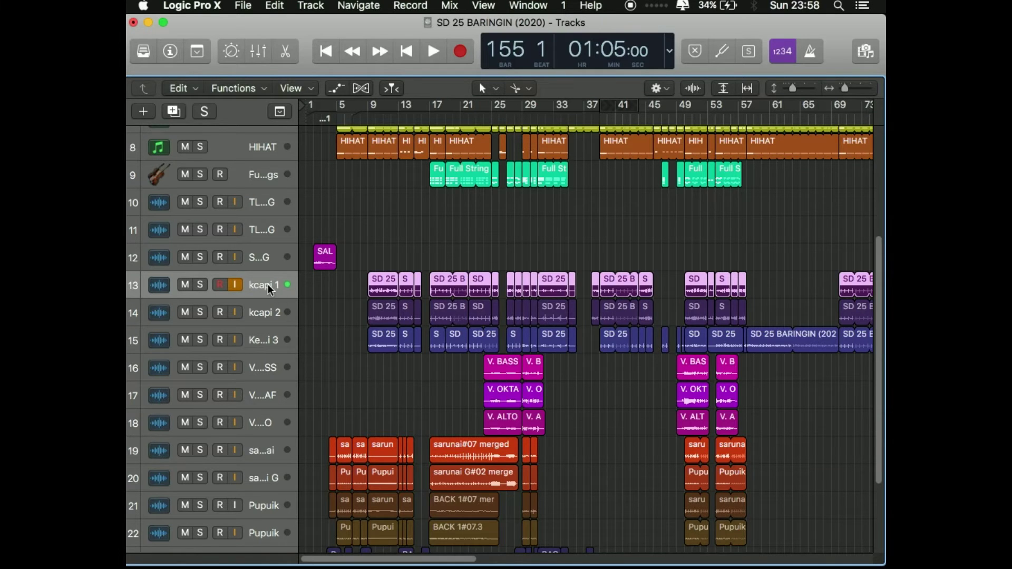
{"action": "scroll", "coordinate": [378, 284], "scroll_direction": "up", "scroll_amount": 5}
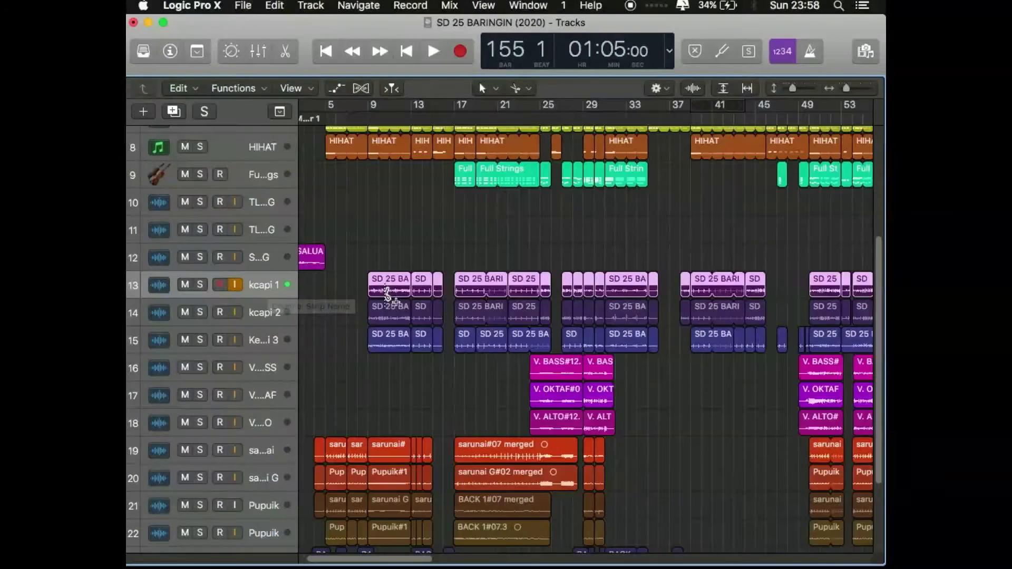
{"action": "left_click", "coordinate": [367, 119]}
{"action": "scroll", "coordinate": [468, 219], "scroll_direction": "up", "scroll_amount": 3}
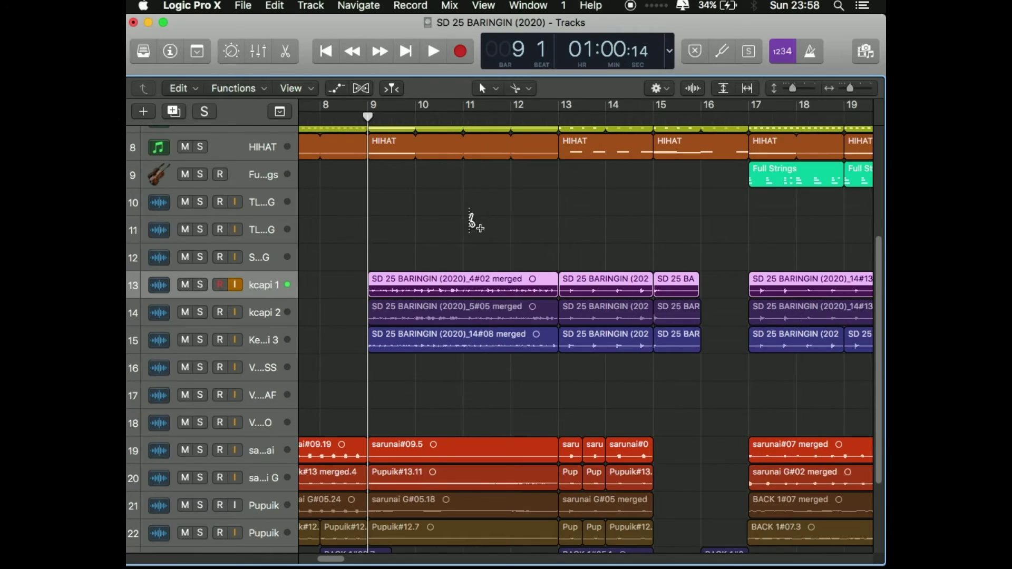
{"action": "scroll", "coordinate": [473, 222], "scroll_direction": "up", "scroll_amount": 2}
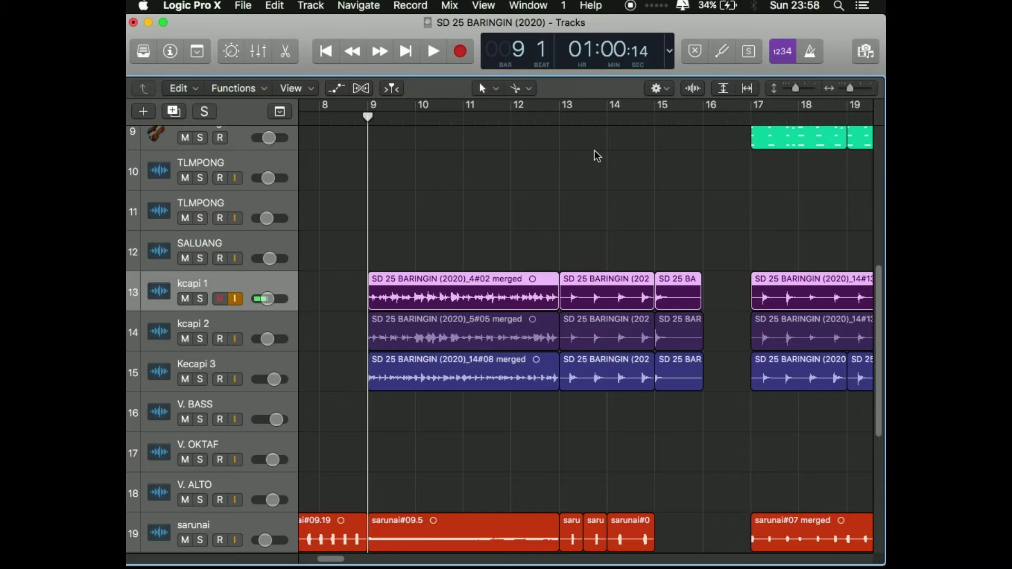
{"action": "left_click", "coordinate": [583, 117]}
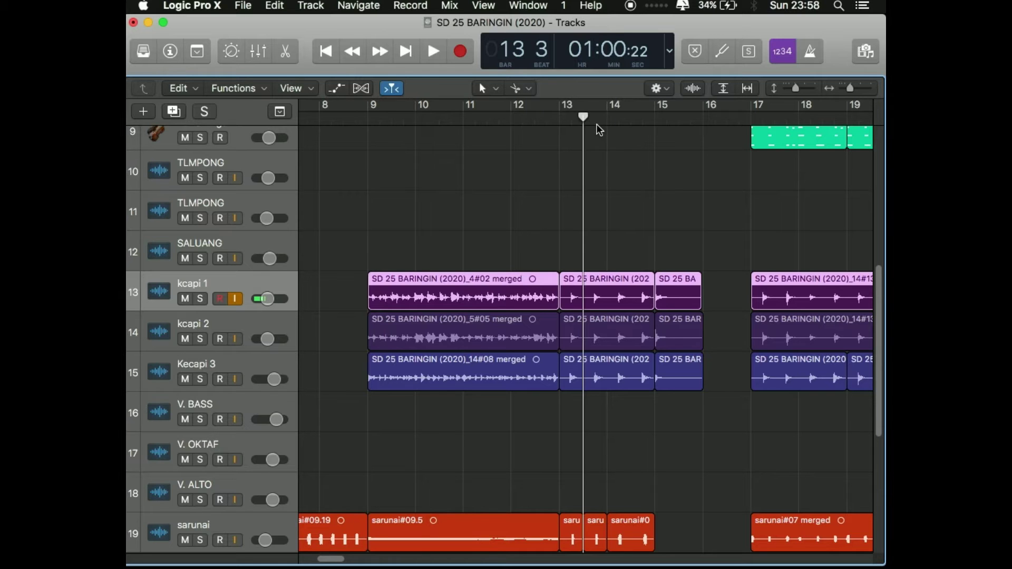
{"action": "scroll", "coordinate": [598, 125], "scroll_direction": "up", "scroll_amount": 3}
{"action": "scroll", "coordinate": [646, 177], "scroll_direction": "up", "scroll_amount": 3}
{"action": "scroll", "coordinate": [667, 228], "scroll_direction": "up", "scroll_amount": 1}
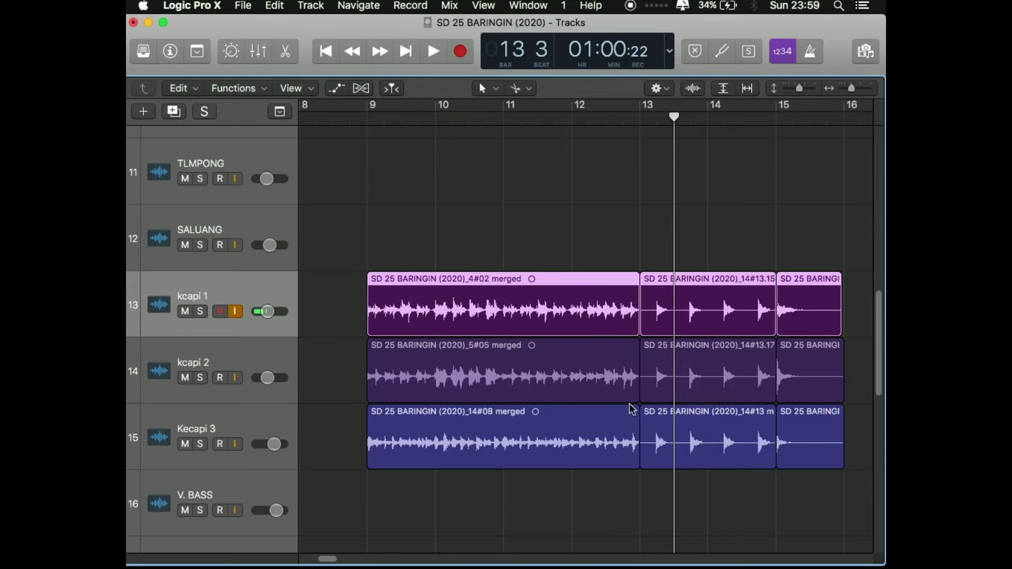
Step: Join all kcapi 1 regions across the whole song into one continuous region, creating a new audio file
{"action": "left_click_drag", "start_coordinate": [328, 558], "coordinate": [352, 560]}
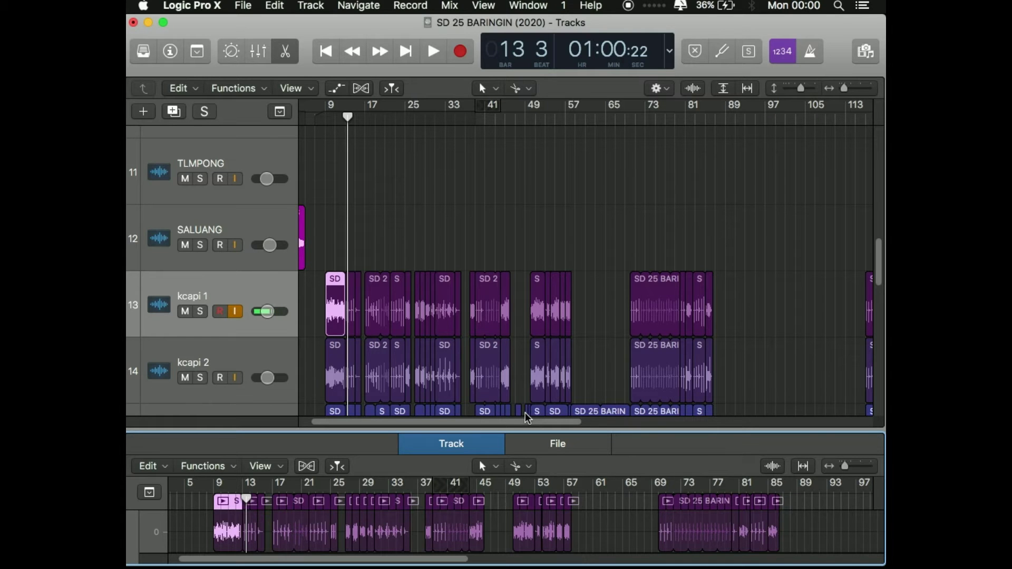
{"action": "scroll", "coordinate": [666, 339], "scroll_direction": "down", "scroll_amount": 5}
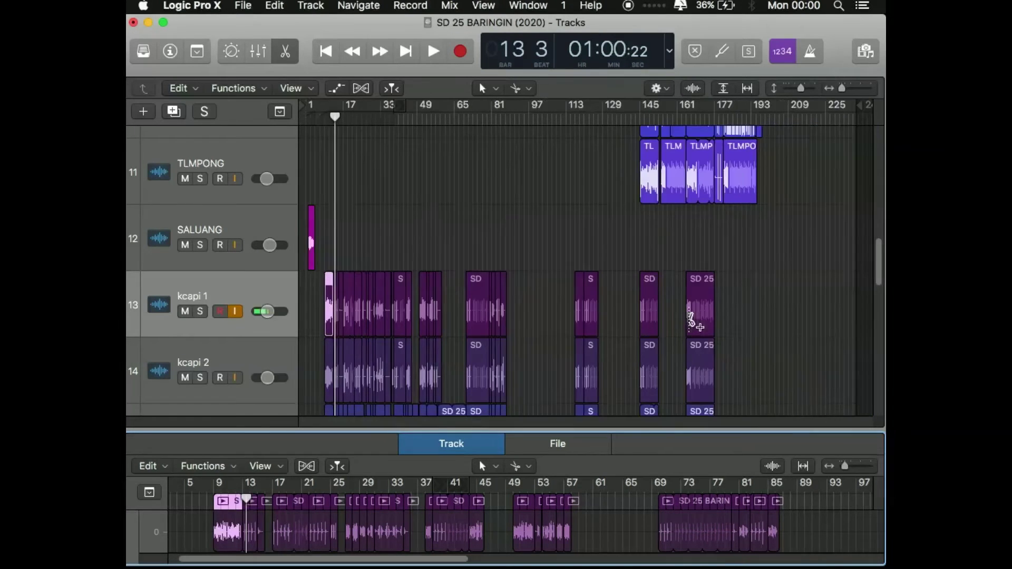
{"action": "scroll", "coordinate": [691, 322], "scroll_direction": "up", "scroll_amount": 2}
{"action": "scroll", "coordinate": [690, 323], "scroll_direction": "down", "scroll_amount": 2}
{"action": "left_click_drag", "start_coordinate": [779, 303], "coordinate": [312, 299]}
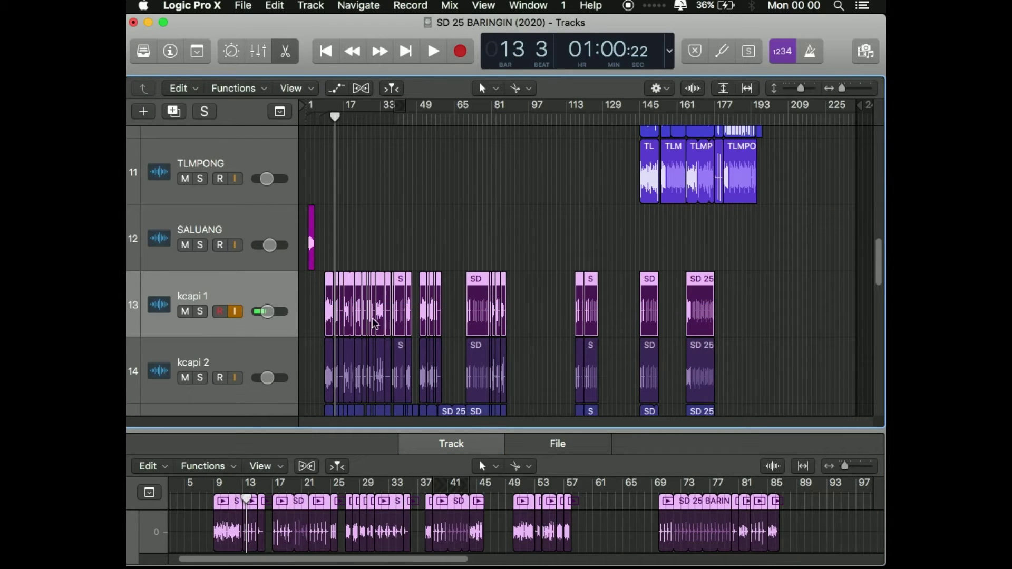
{"action": "right_click", "coordinate": [477, 312]}
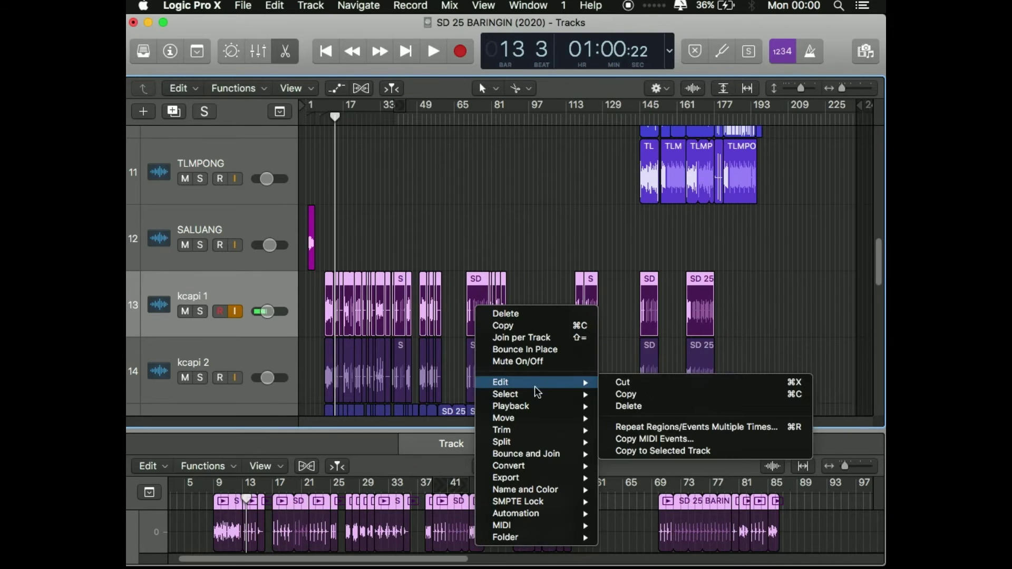
{"action": "left_click", "coordinate": [521, 338]}
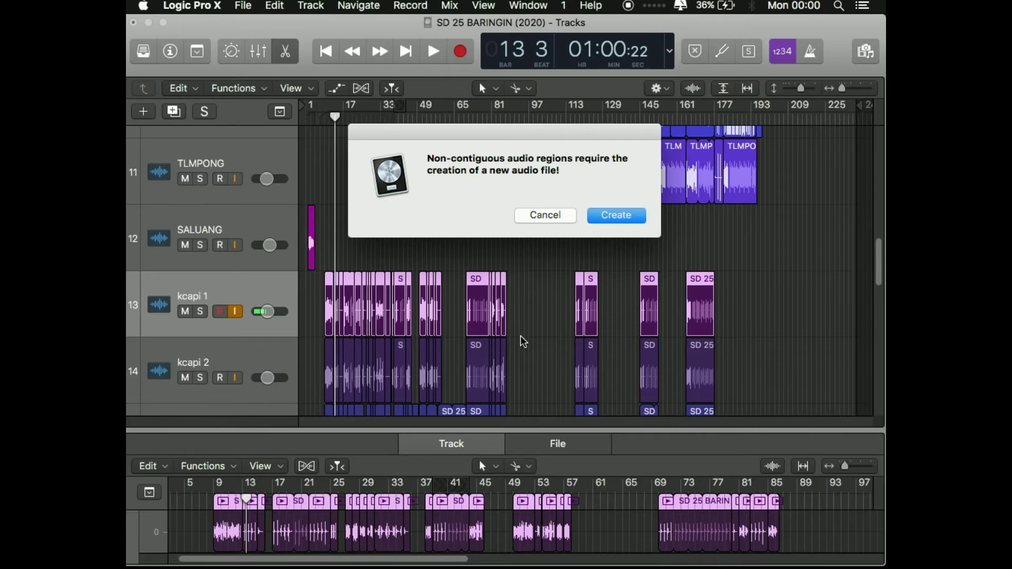
{"action": "left_click", "coordinate": [625, 221]}
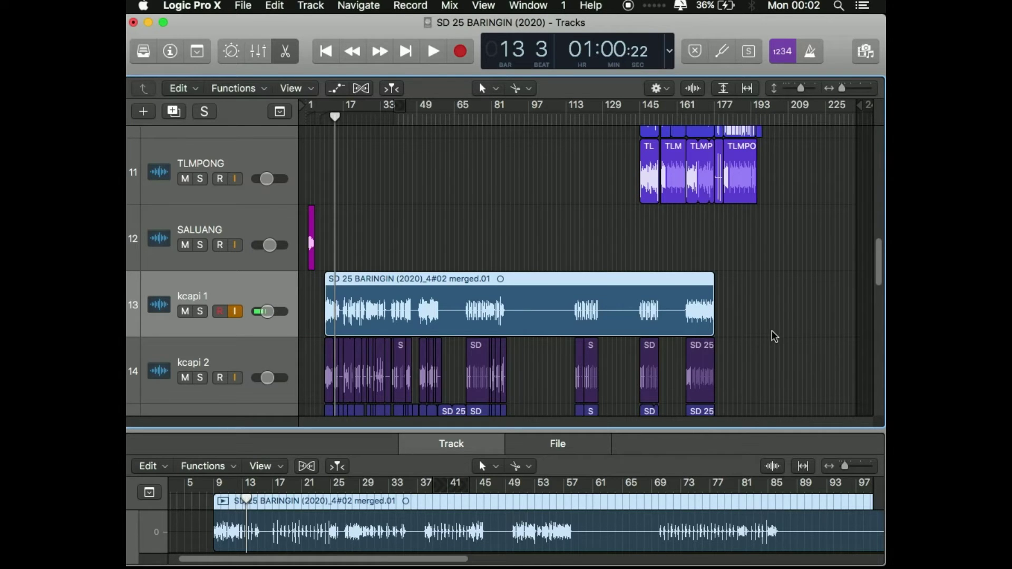
Step: Join all BACK 3 regions across the whole song into one continuous region, creating a new audio file
{"action": "scroll", "coordinate": [783, 356], "scroll_direction": "down", "scroll_amount": 8}
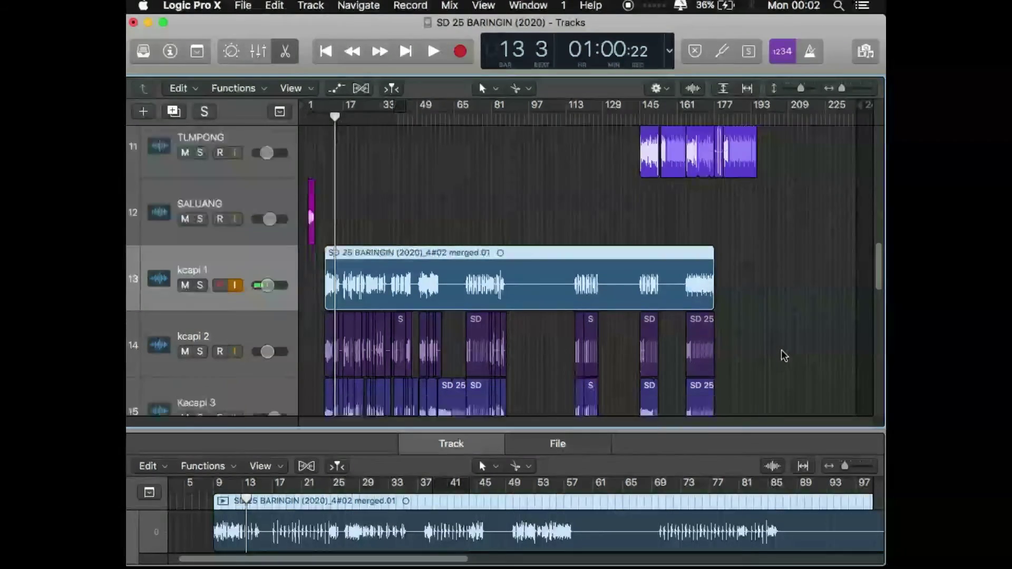
{"action": "scroll", "coordinate": [782, 350], "scroll_direction": "down", "scroll_amount": 12}
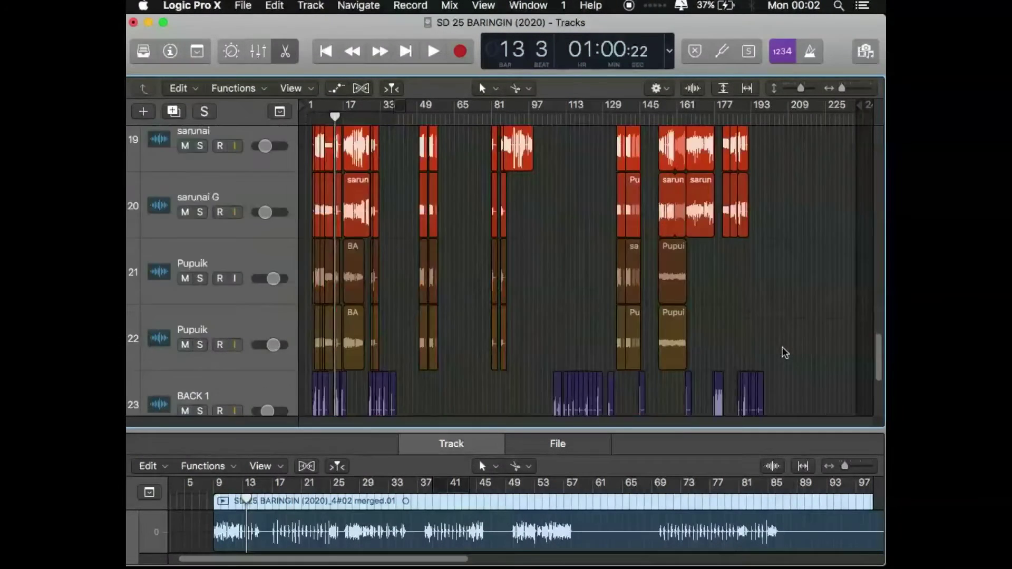
{"action": "scroll", "coordinate": [785, 352], "scroll_direction": "down", "scroll_amount": 3}
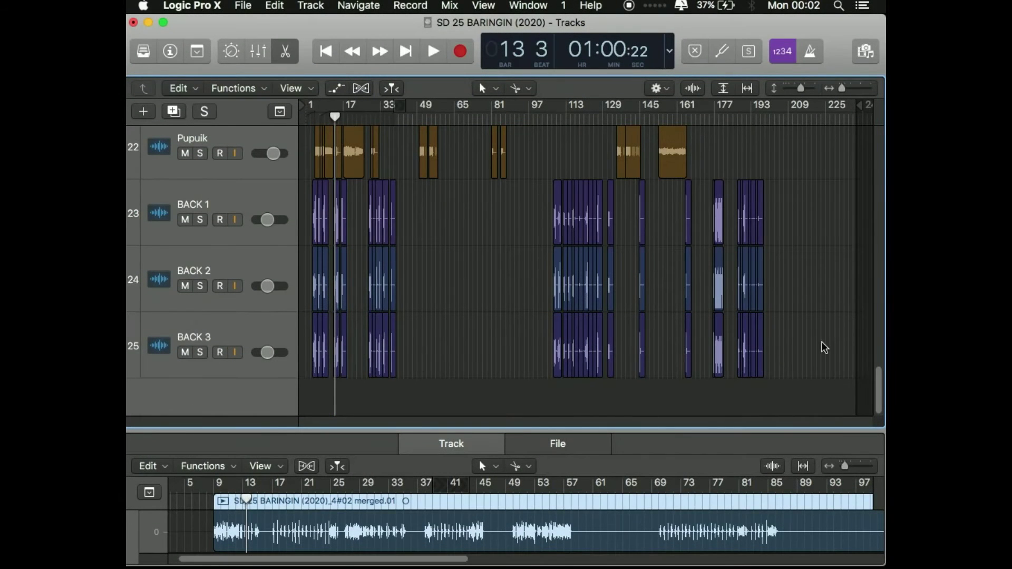
{"action": "left_click", "coordinate": [274, 346]}
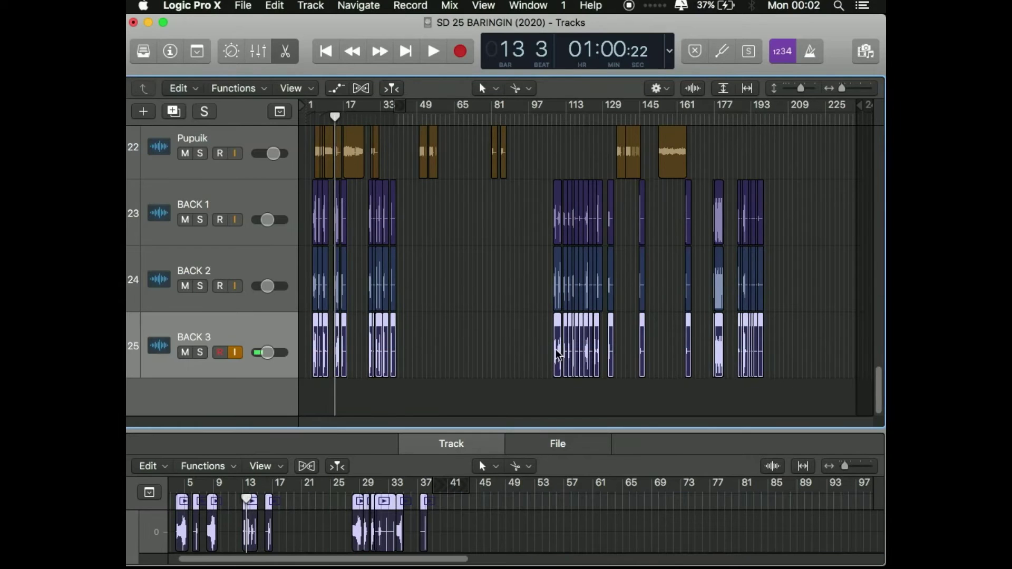
{"action": "scroll", "coordinate": [474, 377], "scroll_direction": "up", "scroll_amount": 5}
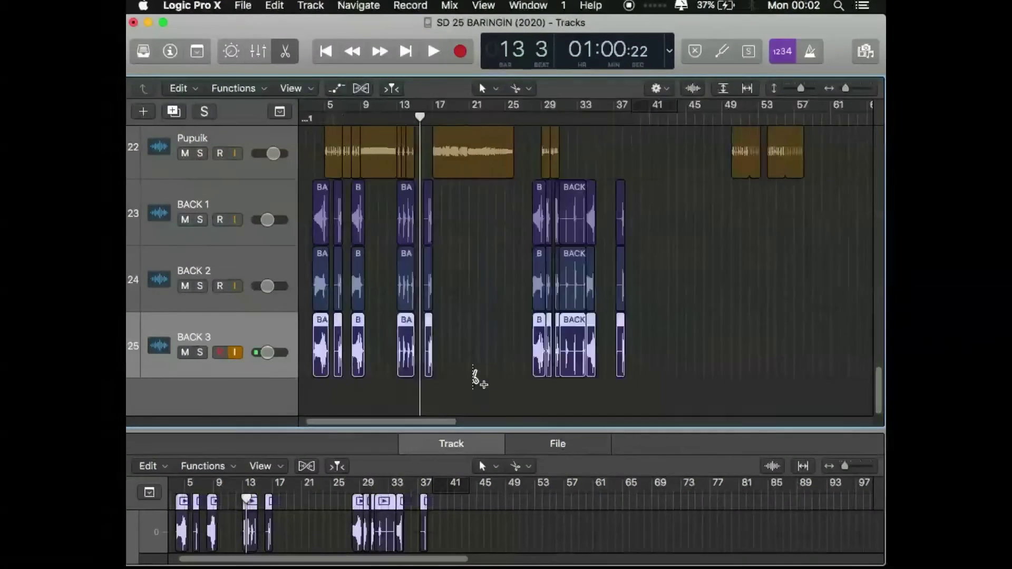
{"action": "scroll", "coordinate": [474, 376], "scroll_direction": "up", "scroll_amount": 3}
{"action": "right_click", "coordinate": [374, 358]}
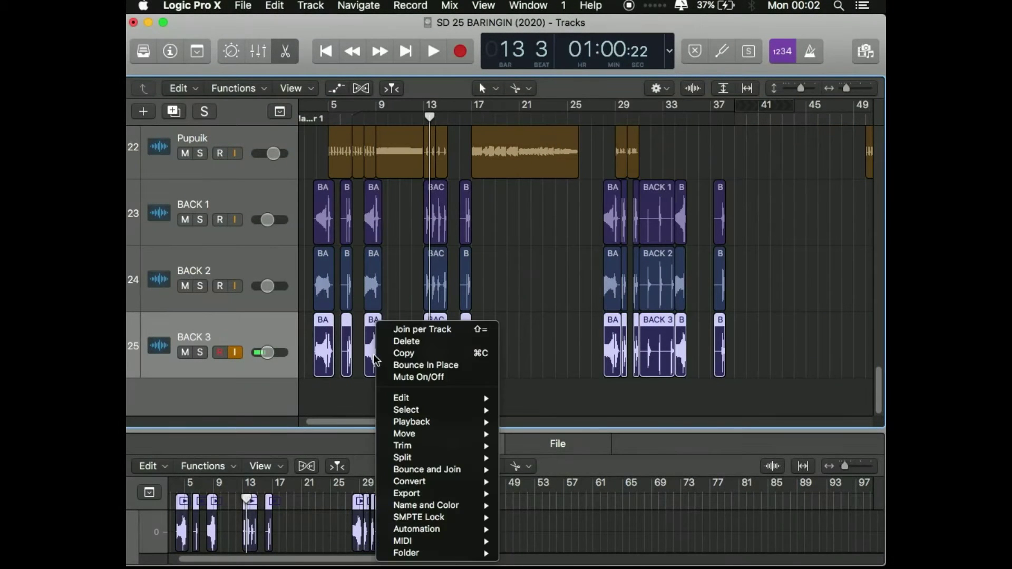
{"action": "left_click", "coordinate": [412, 329]}
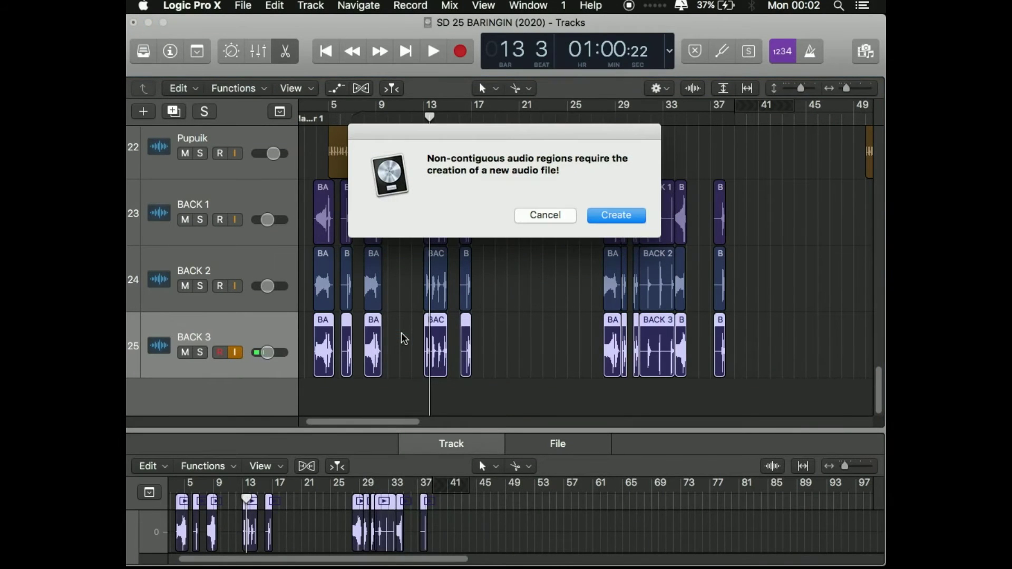
{"action": "left_click", "coordinate": [610, 222]}
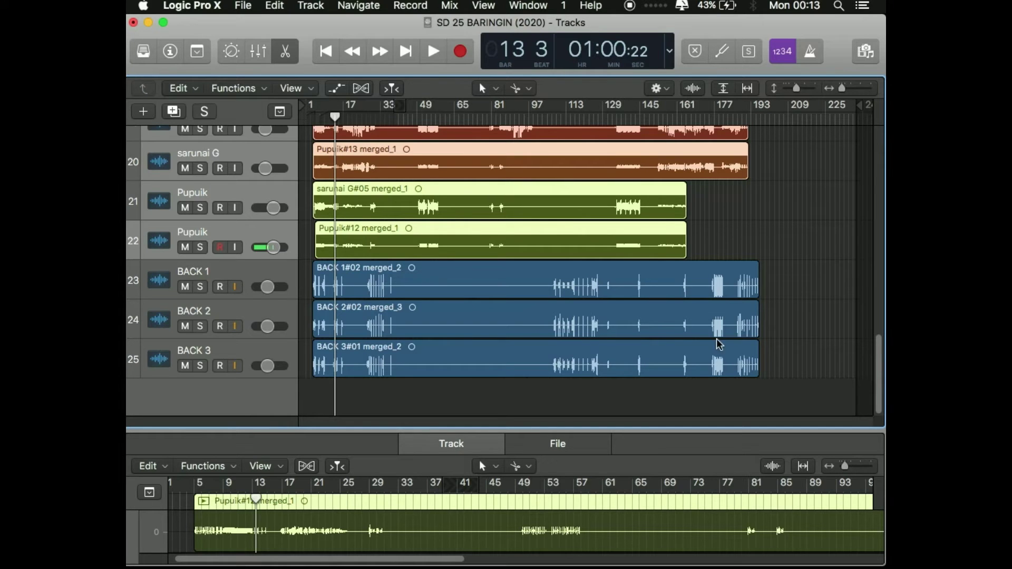
Step: Close the audio editor and review the merged regions on the tracks from TLMPONG to Pupuik
{"action": "left_click", "coordinate": [286, 51]}
{"action": "scroll", "coordinate": [812, 304], "scroll_direction": "up", "scroll_amount": 5}
{"action": "scroll", "coordinate": [810, 297], "scroll_direction": "up", "scroll_amount": 3}
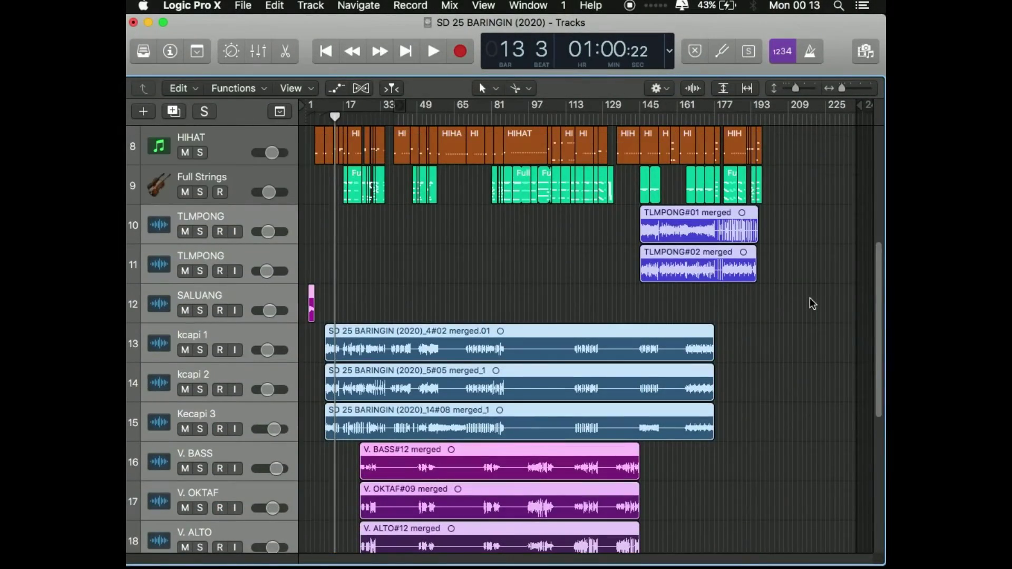
{"action": "scroll", "coordinate": [812, 306], "scroll_direction": "down", "scroll_amount": 6}
{"action": "scroll", "coordinate": [820, 335], "scroll_direction": "up", "scroll_amount": 5}
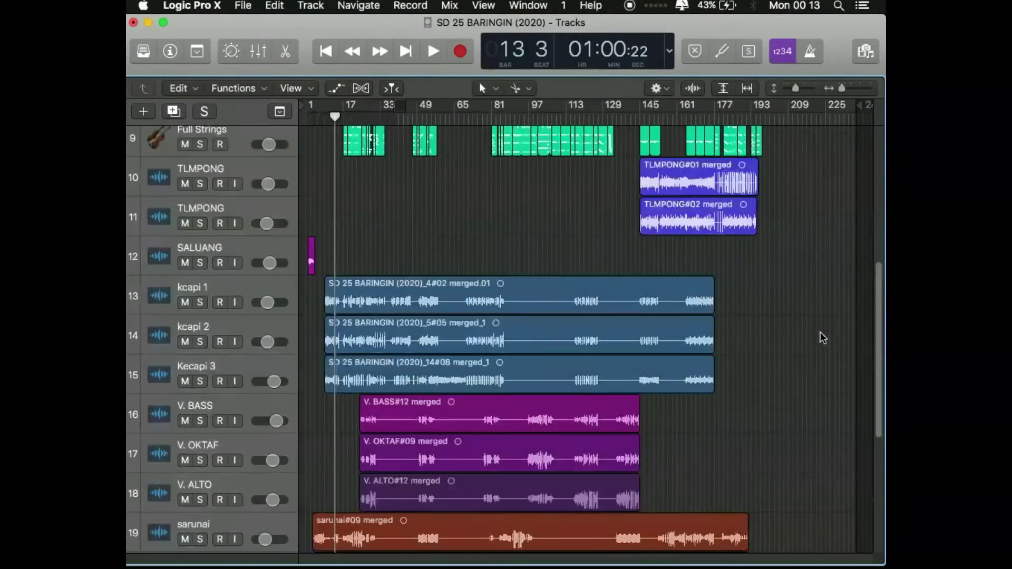
{"action": "scroll", "coordinate": [794, 340], "scroll_direction": "up", "scroll_amount": 3}
{"action": "scroll", "coordinate": [798, 338], "scroll_direction": "down", "scroll_amount": 7}
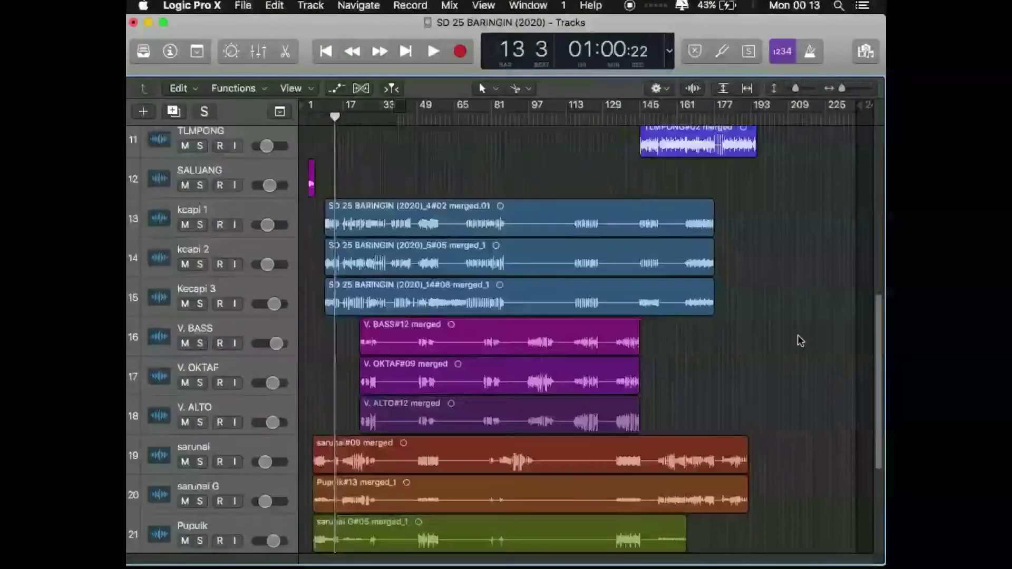
{"action": "scroll", "coordinate": [799, 338], "scroll_direction": "up", "scroll_amount": 5}
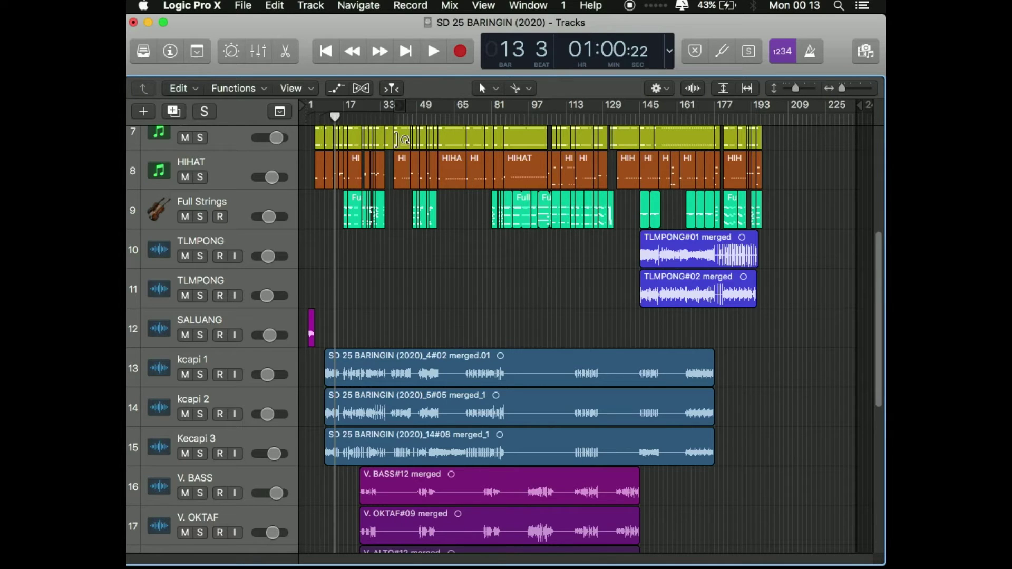
Step: Place the playhead at bar 38 and examine the merged kecapi and vocal regions up close, back to bar 17
{"action": "left_click", "coordinate": [391, 117]}
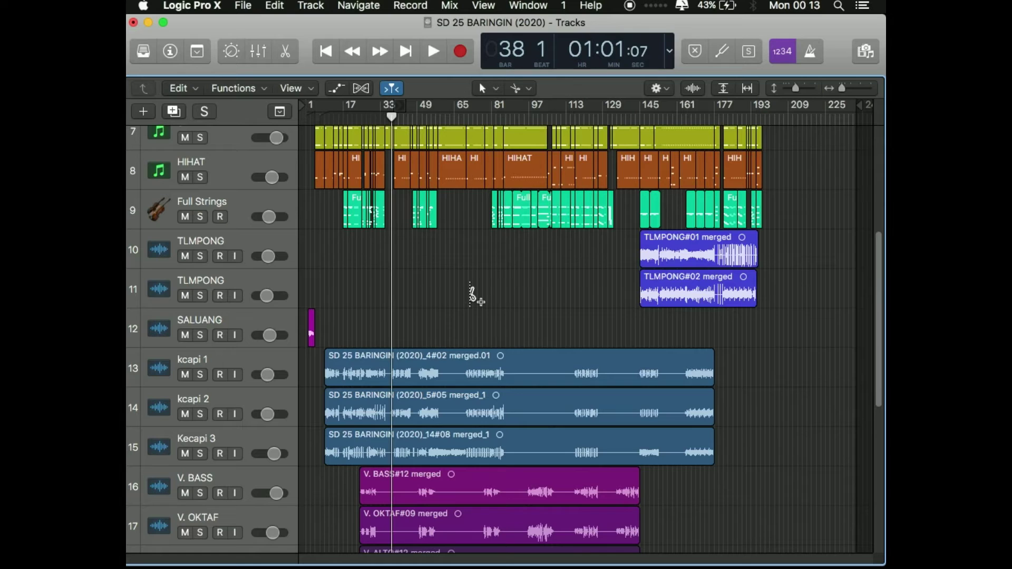
{"action": "key", "text": "super+Right"}
{"action": "scroll", "coordinate": [489, 303], "scroll_direction": "up", "scroll_amount": 6}
{"action": "scroll", "coordinate": [491, 303], "scroll_direction": "down", "scroll_amount": 3}
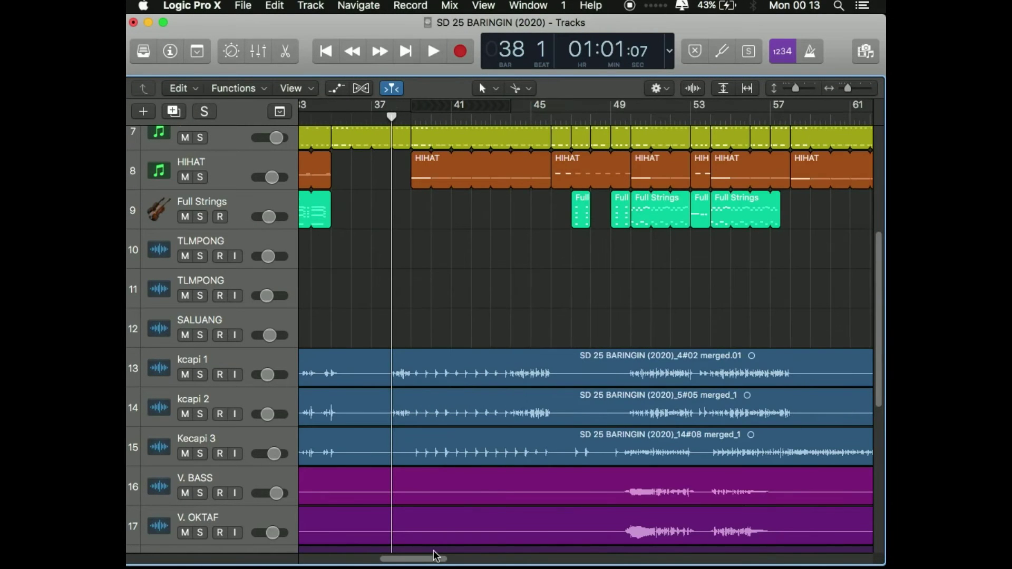
{"action": "left_click_drag", "start_coordinate": [433, 559], "coordinate": [383, 558]}
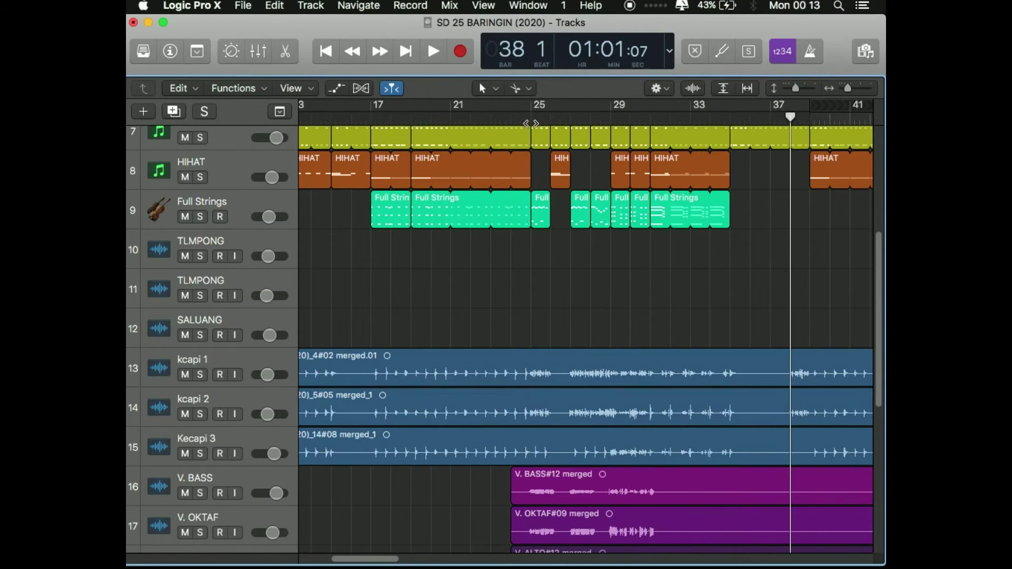
Step: Solo the sarunai track and listen to it from bar 25 to about bar 31
{"action": "scroll", "coordinate": [367, 523], "scroll_direction": "down", "scroll_amount": 5}
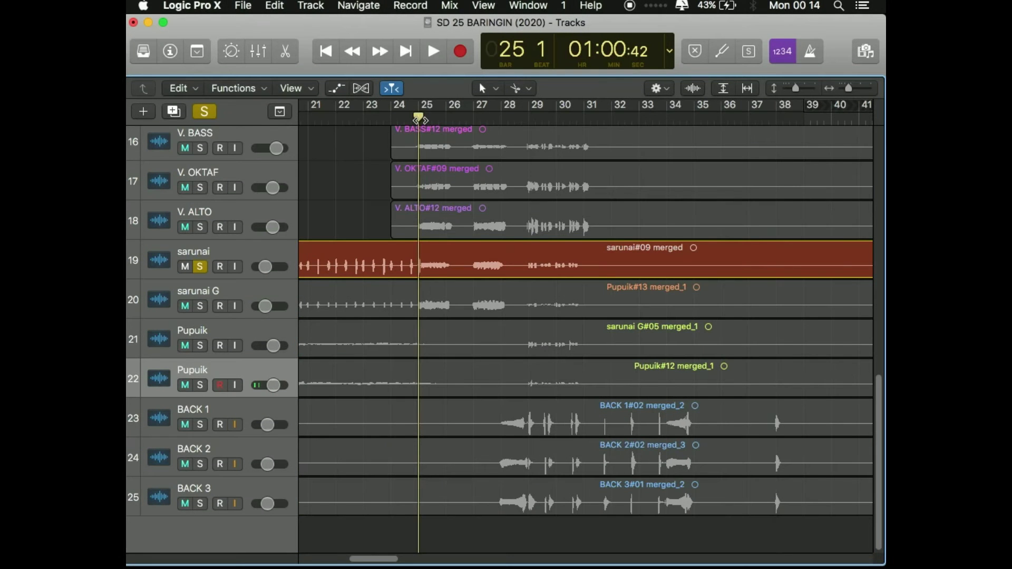
{"action": "key", "text": "space"}
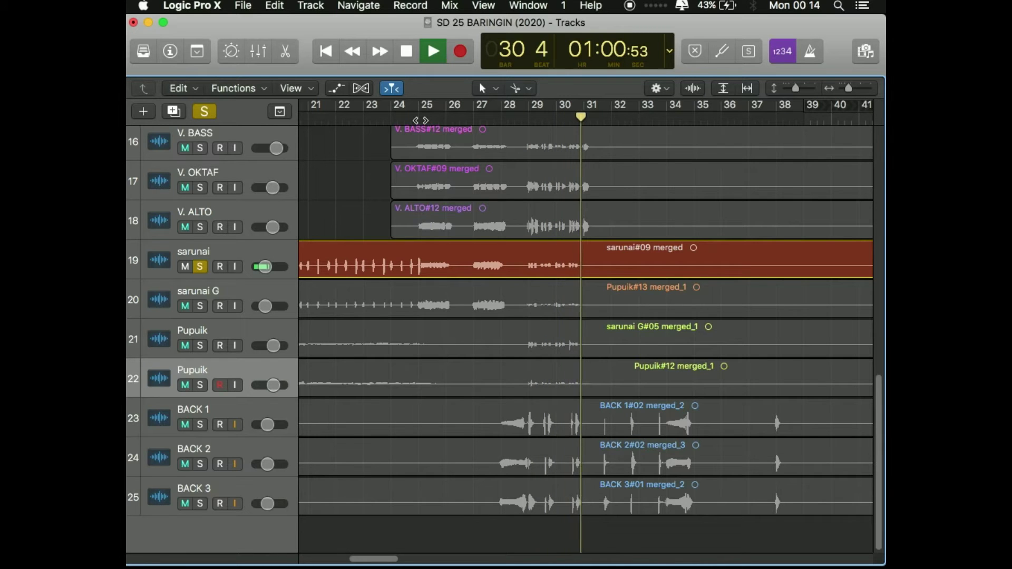
{"action": "key", "text": "space"}
{"action": "key", "text": "super+Right"}
{"action": "key", "text": "super+Right"}
{"action": "key", "text": "super+Right"}
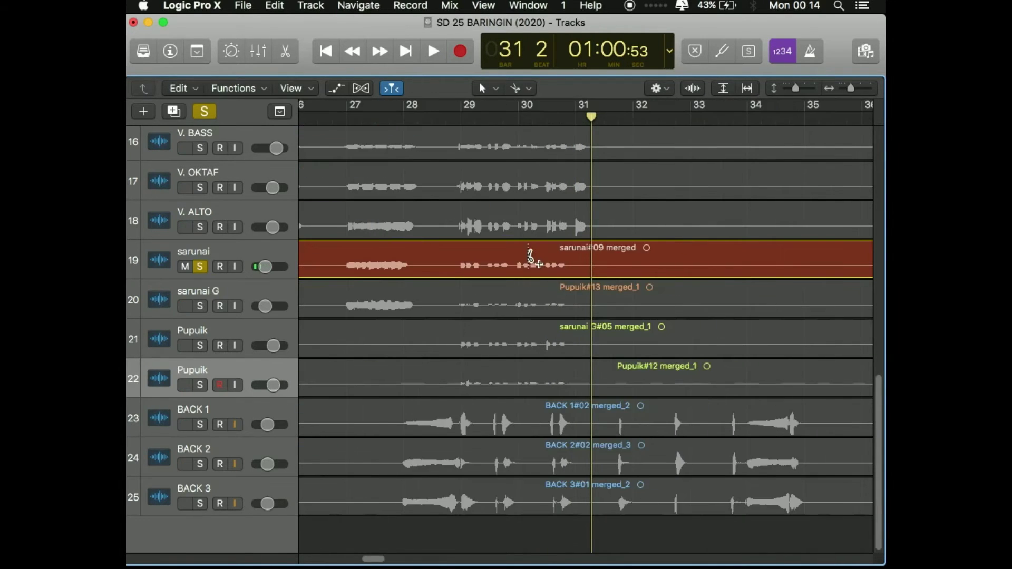
Step: Open the merged sarunai region in the audio track editor and enlarge the editor area
{"action": "key", "text": "super+Left"}
{"action": "key", "text": "super+Left"}
{"action": "key", "text": "super+Left"}
{"action": "key", "text": "super+Left"}
{"action": "key", "text": "super+Down"}
{"action": "key", "text": "super+Down"}
{"action": "key", "text": "super+Down"}
{"action": "key", "text": "super+Down"}
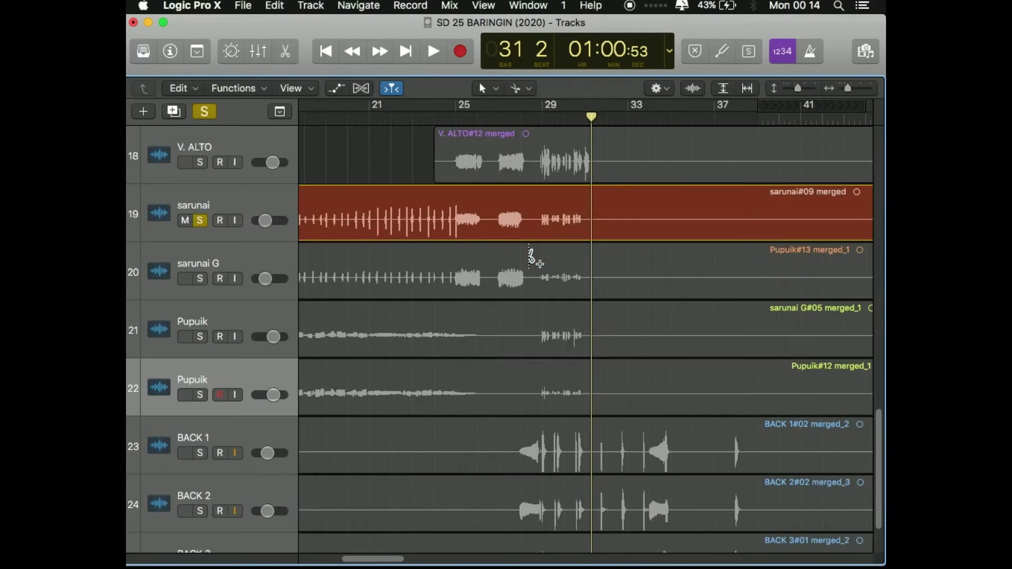
{"action": "double_click", "coordinate": [485, 216]}
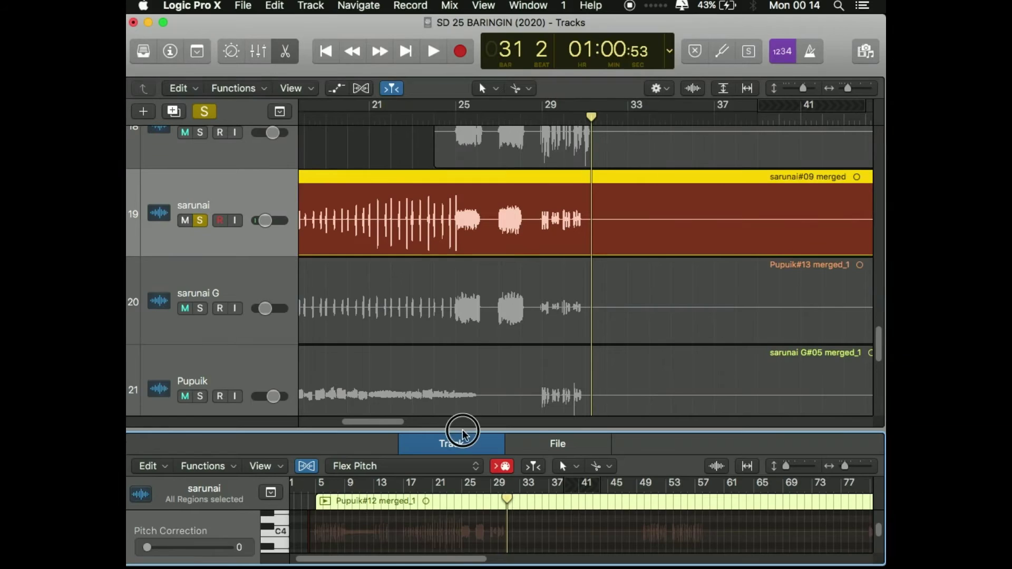
{"action": "left_click_drag", "start_coordinate": [463, 432], "coordinate": [438, 261]}
Step: Check the flex modes offered for the sarunai track and turn off the editor's Flex Pitch view
{"action": "left_click", "coordinate": [395, 299]}
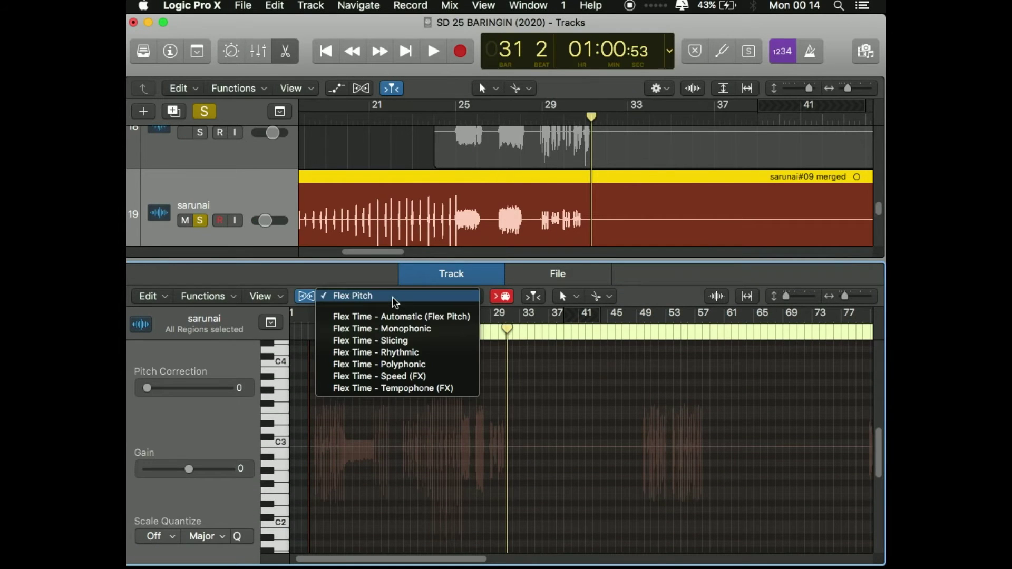
{"action": "left_click", "coordinate": [327, 293]}
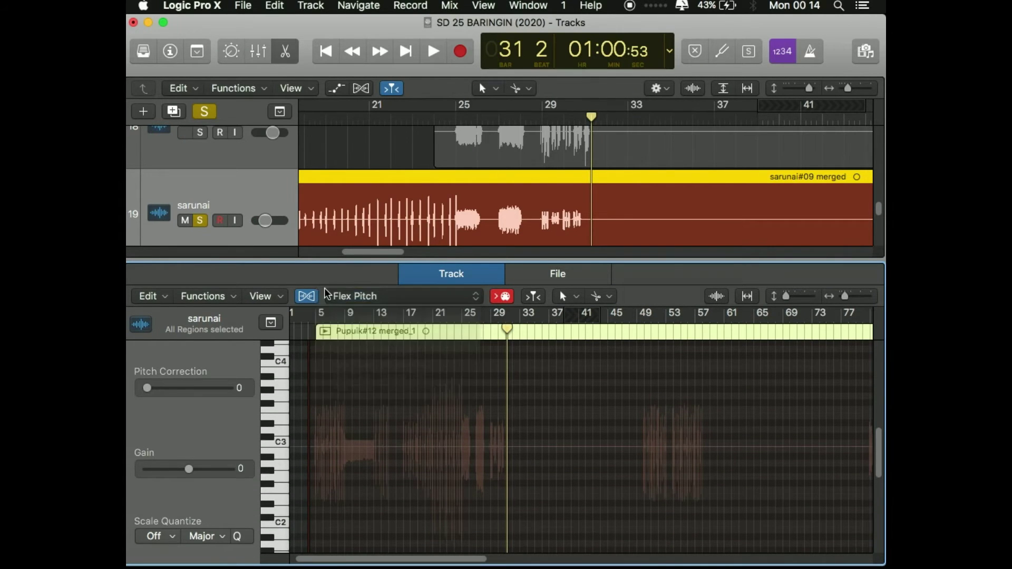
{"action": "left_click", "coordinate": [306, 296]}
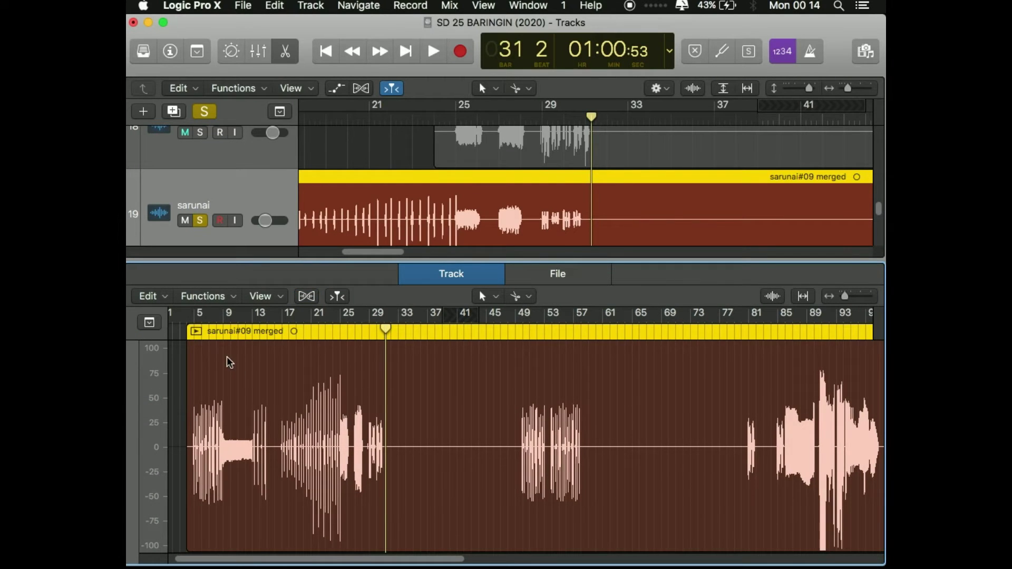
Step: Play the soloed sarunai region from about bar 8, skipping ahead to about bars 13 and 15, and stop
{"action": "left_click", "coordinate": [223, 337]}
{"action": "key", "text": "space"}
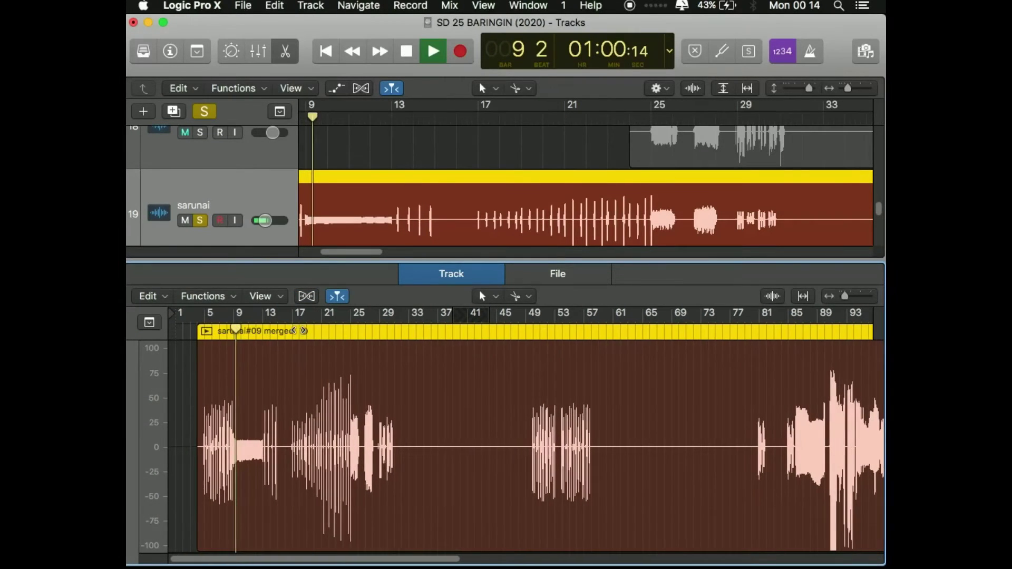
{"action": "scroll", "coordinate": [298, 331], "scroll_direction": "up", "scroll_amount": 5}
{"action": "left_click", "coordinate": [321, 331]}
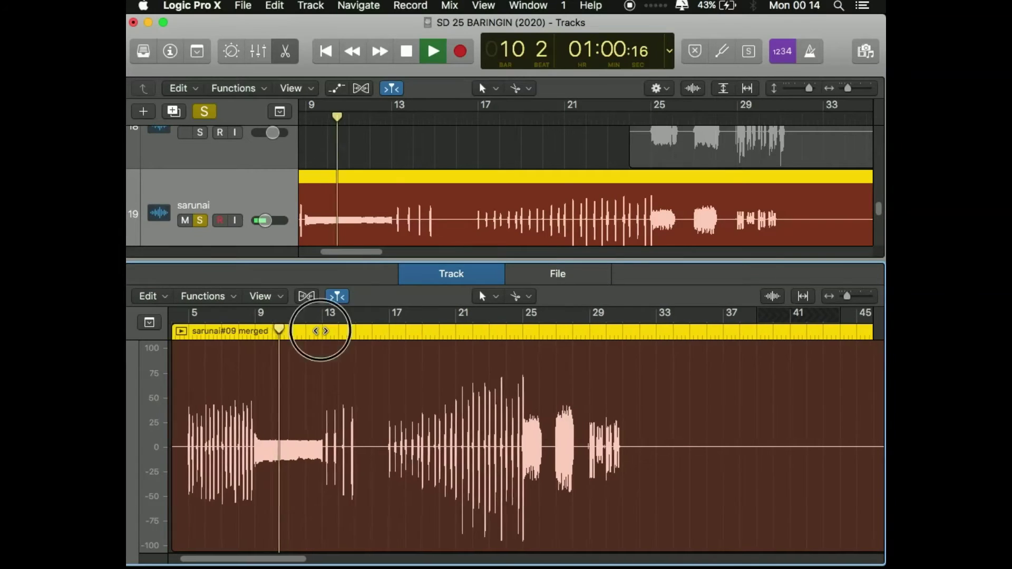
{"action": "scroll", "coordinate": [375, 338], "scroll_direction": "left", "scroll_amount": 1}
{"action": "scroll", "coordinate": [383, 339], "scroll_direction": "up", "scroll_amount": 5}
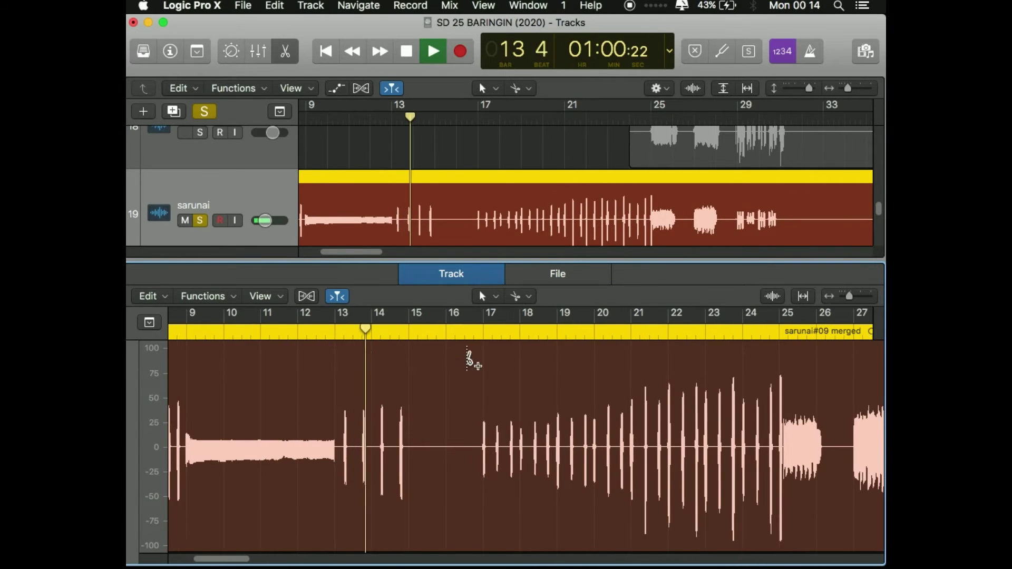
{"action": "left_click", "coordinate": [426, 336]}
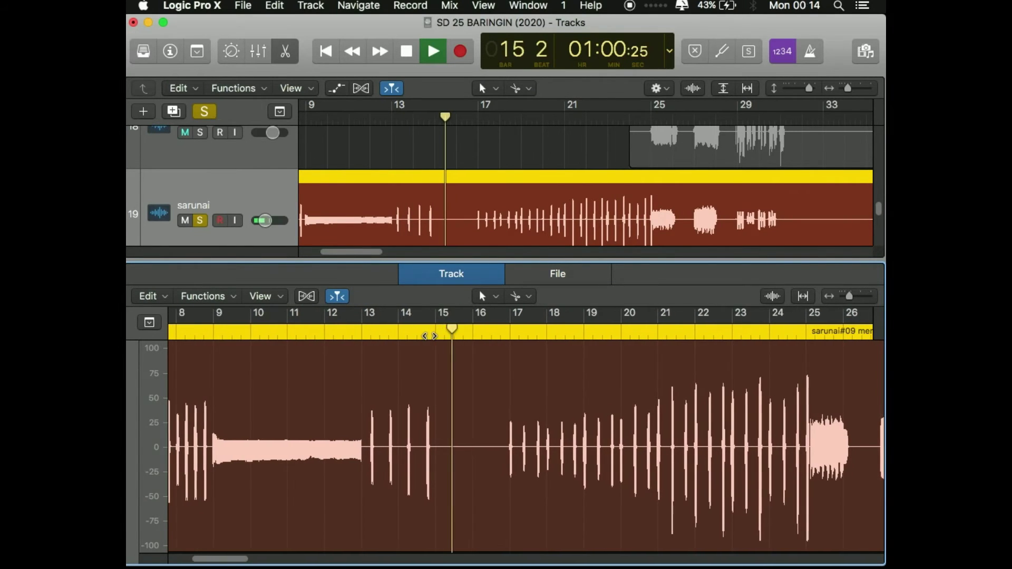
{"action": "scroll", "coordinate": [429, 336], "scroll_direction": "left", "scroll_amount": 1}
{"action": "key", "text": "space"}
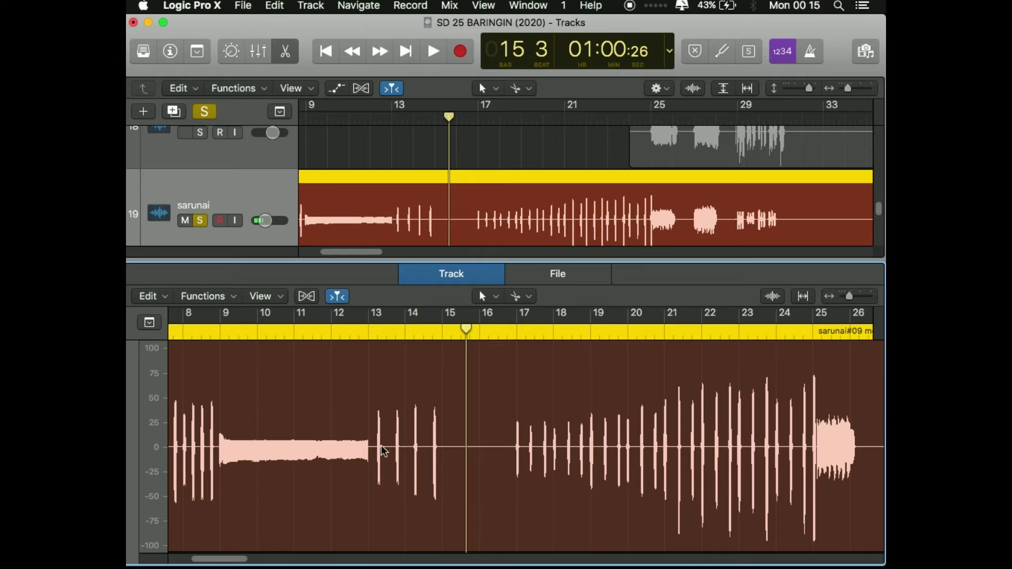
Step: Shift the merged sarunai region about half a bar later in the audio track editor
{"action": "left_click_drag", "start_coordinate": [375, 445], "coordinate": [436, 455]}
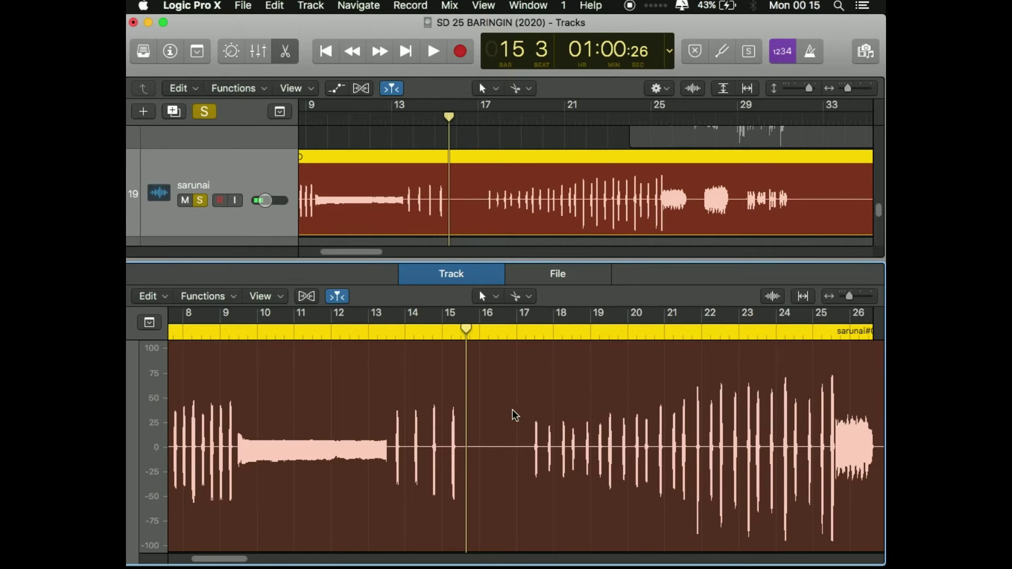
{"action": "key", "text": "super+Left"}
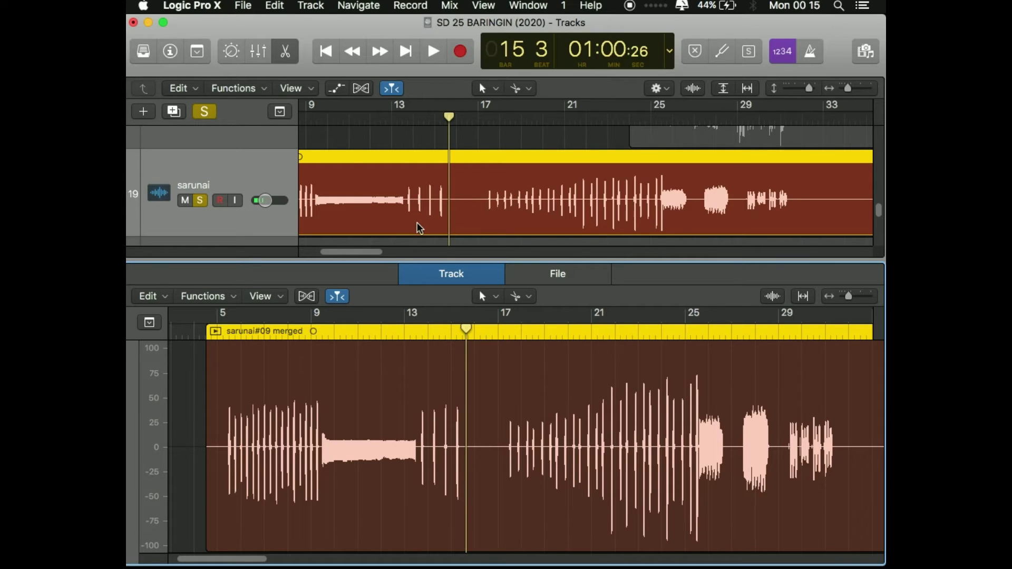
{"action": "key", "text": "super+Left"}
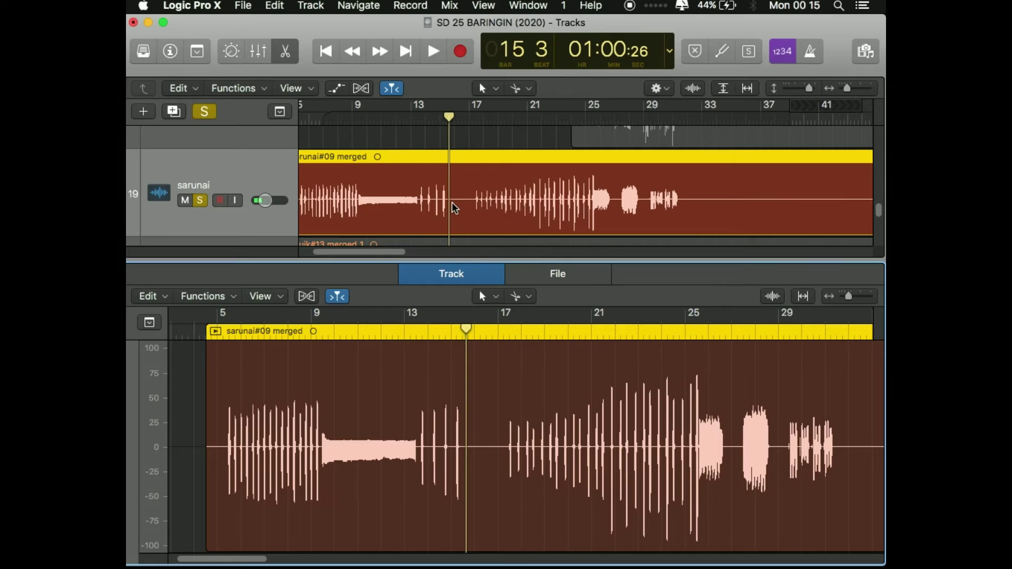
Step: Enlarge the tracks area and compare the shifted sarunai region's position with the sarunai G region below it
{"action": "key", "text": "super+Right"}
{"action": "key", "text": "super+Left"}
{"action": "key", "text": "super+Left"}
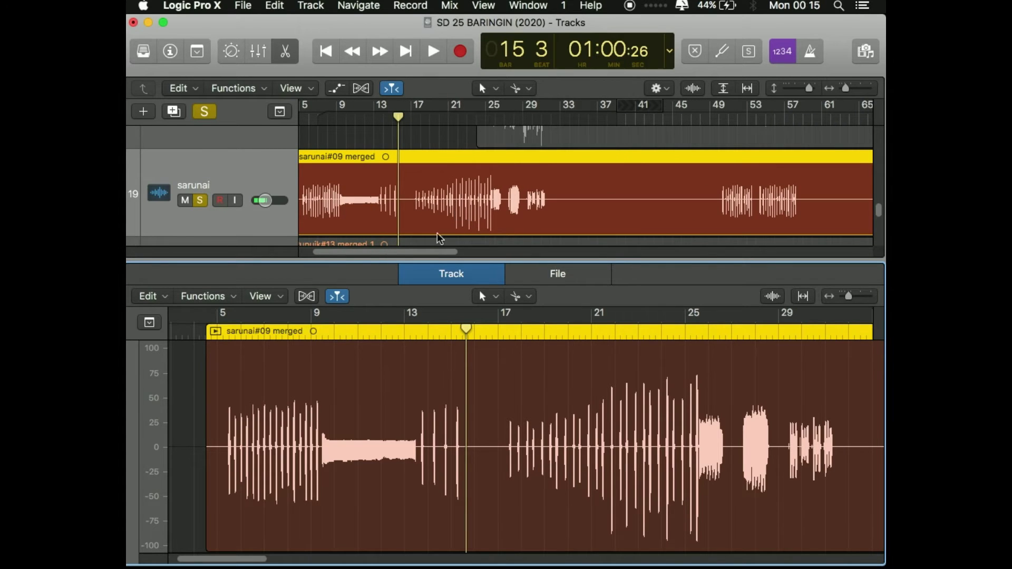
{"action": "left_click_drag", "start_coordinate": [429, 262], "coordinate": [447, 337]}
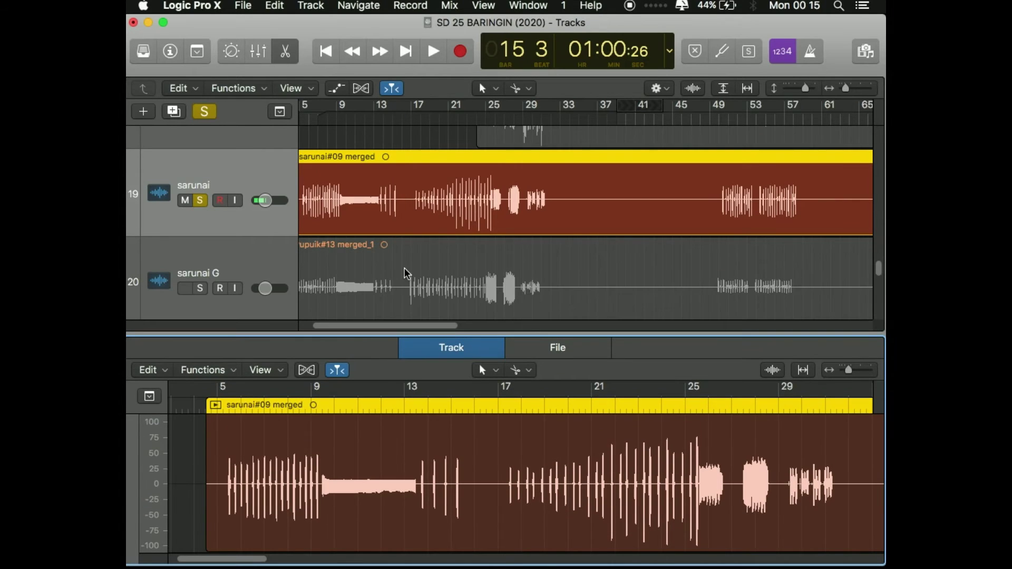
{"action": "scroll", "coordinate": [400, 264], "scroll_direction": "up", "scroll_amount": 3}
{"action": "key", "text": "super+Left"}
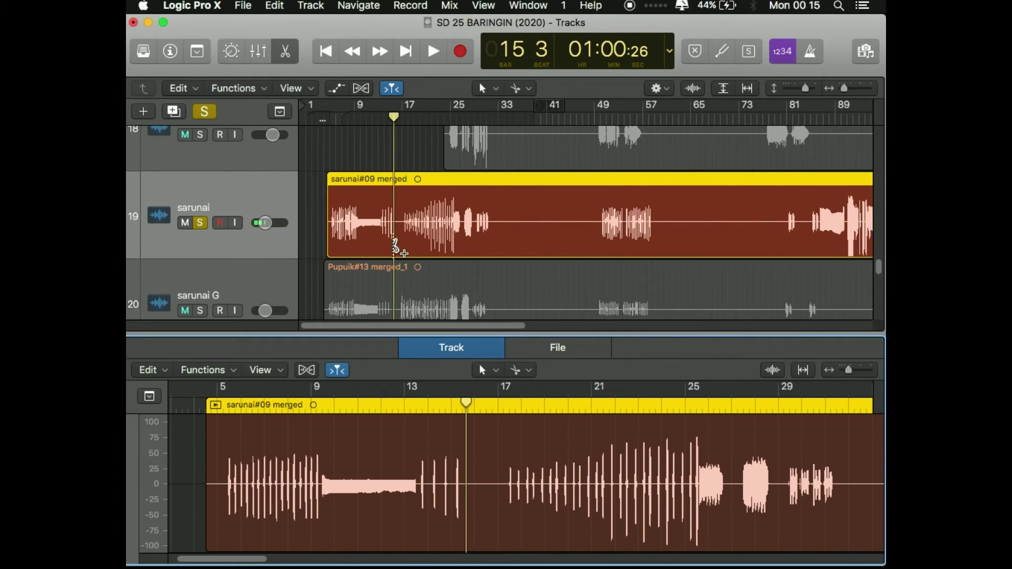
{"action": "left_click", "coordinate": [339, 154]}
{"action": "left_click", "coordinate": [346, 230]}
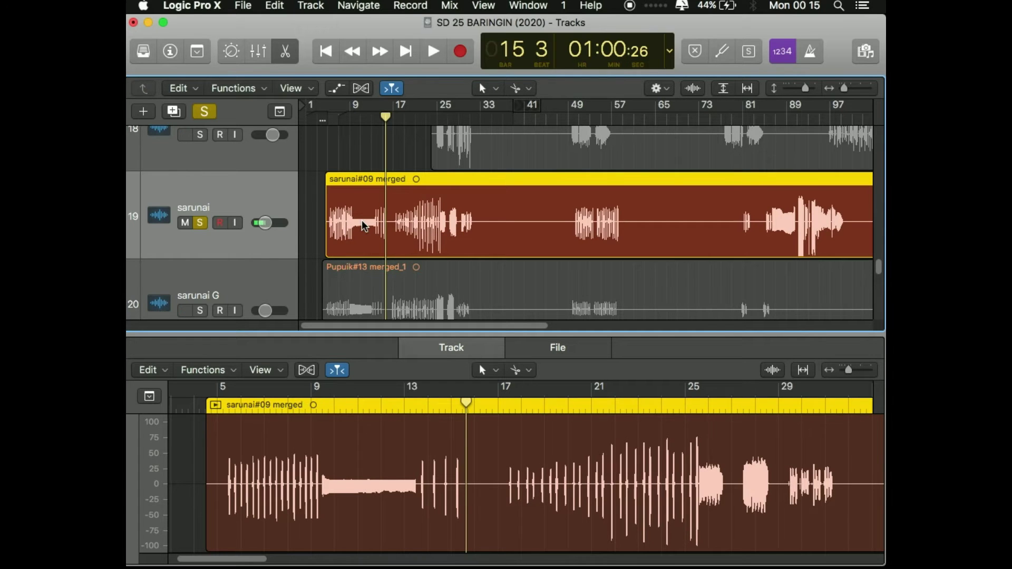
Step: Enlarge the audio track editor slightly and open Remove Silence for the merged sarunai region
{"action": "scroll", "coordinate": [438, 250], "scroll_direction": "down", "scroll_amount": 5}
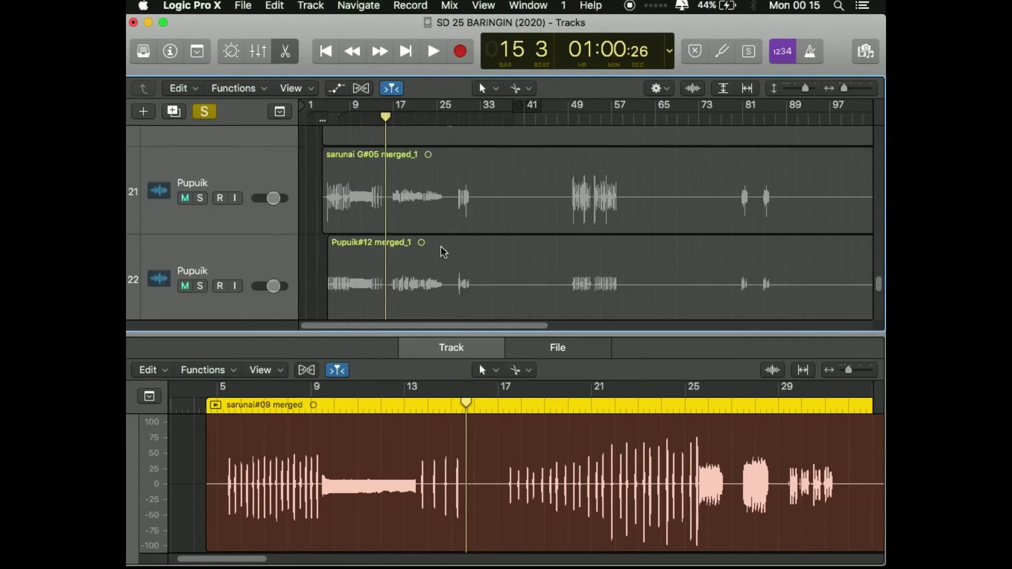
{"action": "scroll", "coordinate": [437, 247], "scroll_direction": "up", "scroll_amount": 5}
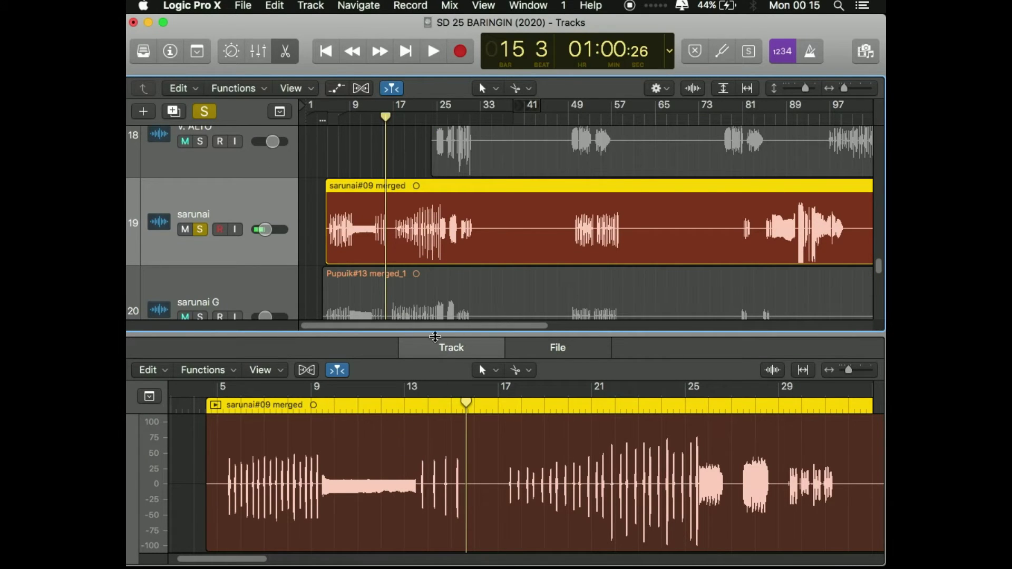
{"action": "left_click_drag", "start_coordinate": [435, 333], "coordinate": [431, 323]}
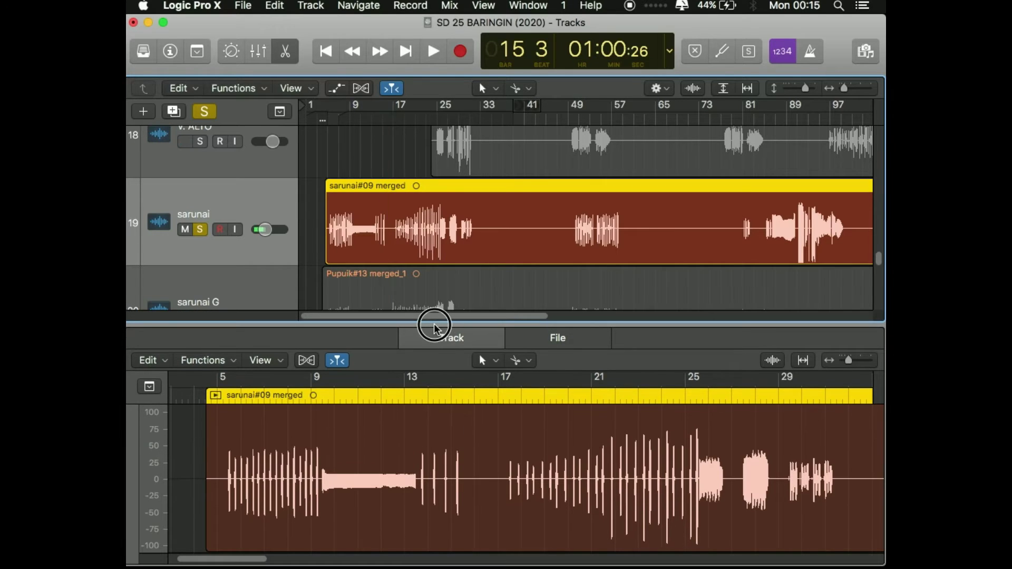
{"action": "left_click", "coordinate": [232, 361]}
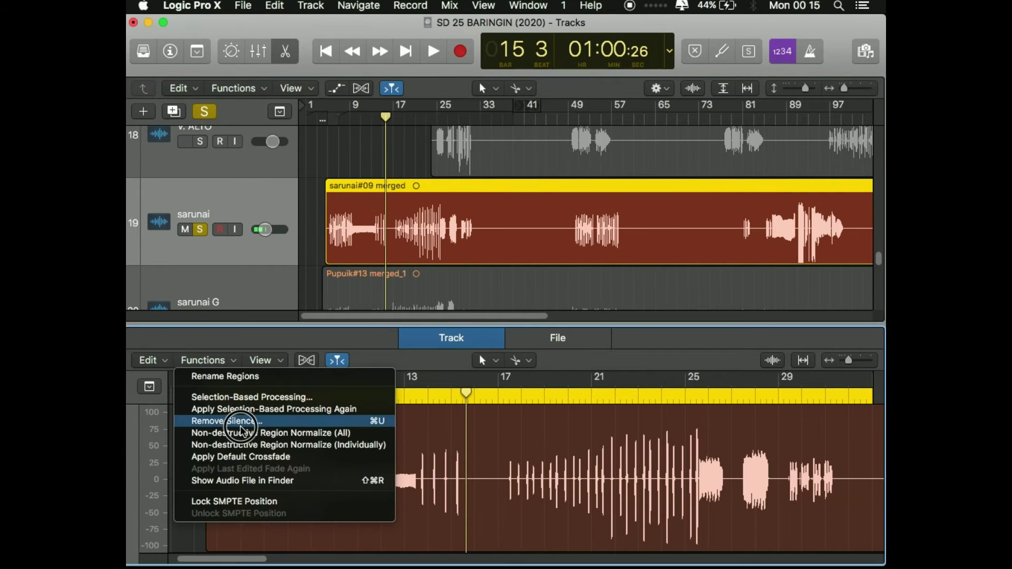
{"action": "left_click", "coordinate": [227, 422]}
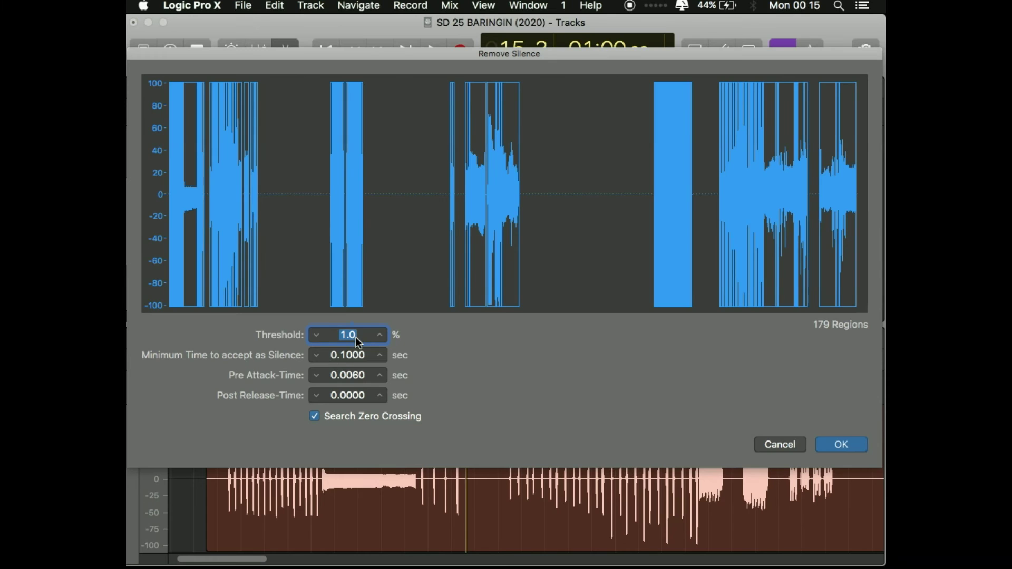
Step: Try raising the Remove Silence threshold to 21%
{"action": "left_click", "coordinate": [378, 339]}
{"action": "left_click", "coordinate": [317, 338]}
{"action": "left_click", "coordinate": [380, 336]}
{"action": "left_click", "coordinate": [380, 336]}
{"action": "left_click", "coordinate": [380, 336]}
{"action": "left_click", "coordinate": [380, 336]}
{"action": "left_click", "coordinate": [379, 336]}
{"action": "left_click", "coordinate": [380, 336]}
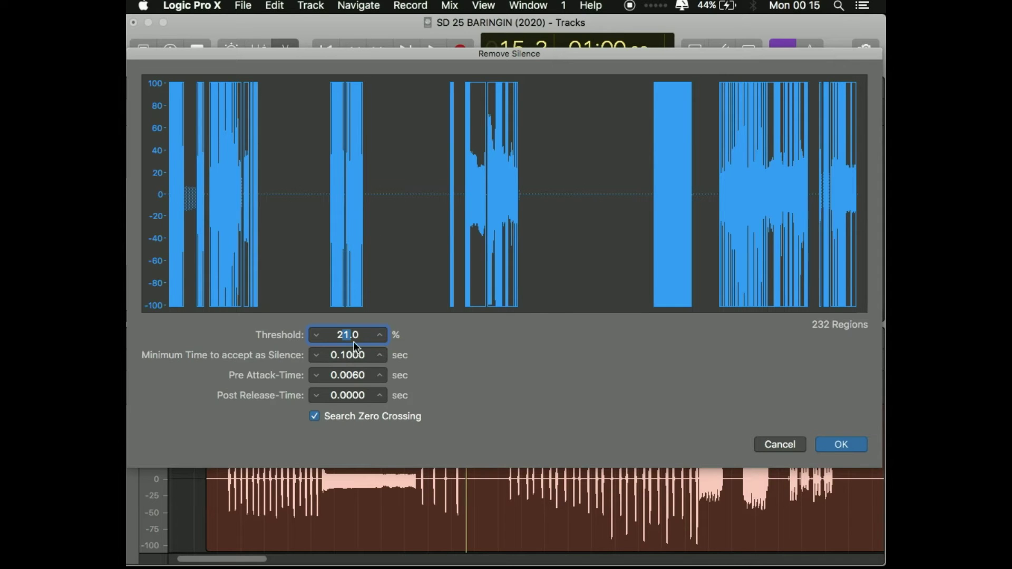
Step: Set the Remove Silence threshold to 1.0% and apply it to the merged sarunai region
{"action": "left_click", "coordinate": [316, 336]}
{"action": "left_click", "coordinate": [316, 335]}
{"action": "left_click", "coordinate": [316, 336]}
{"action": "left_click", "coordinate": [316, 335]}
{"action": "left_click", "coordinate": [316, 335]}
{"action": "left_click", "coordinate": [316, 335]}
{"action": "left_click_drag", "start_coordinate": [318, 335], "coordinate": [317, 336]}
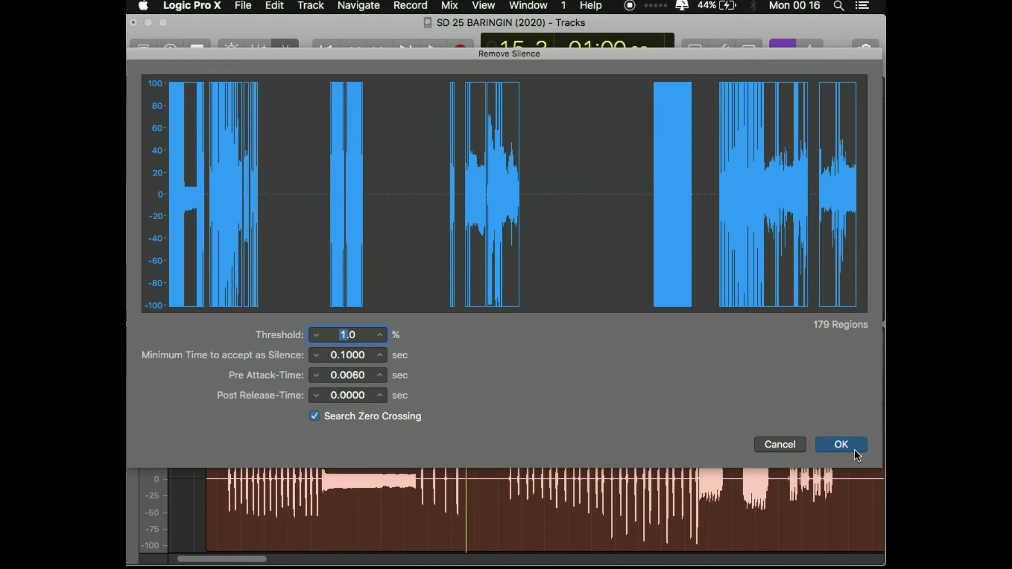
{"action": "left_click", "coordinate": [842, 445]}
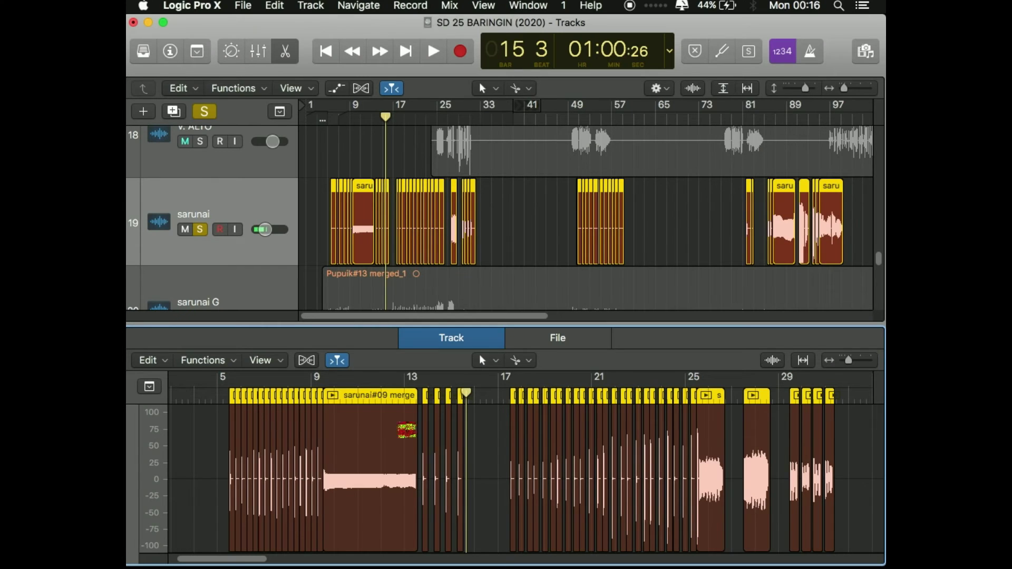
Step: Check the edges of the split sarunai regions around bars 5 and 6, and undo the silence removal
{"action": "scroll", "coordinate": [447, 430], "scroll_direction": "up", "scroll_amount": 3}
{"action": "scroll", "coordinate": [446, 430], "scroll_direction": "up", "scroll_amount": 6}
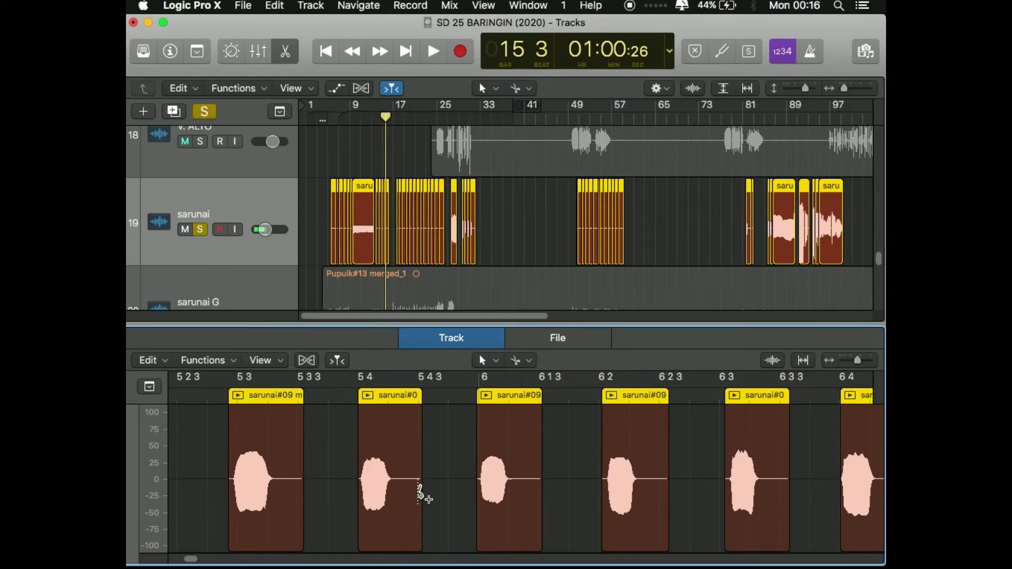
{"action": "scroll", "coordinate": [420, 493], "scroll_direction": "up", "scroll_amount": 2}
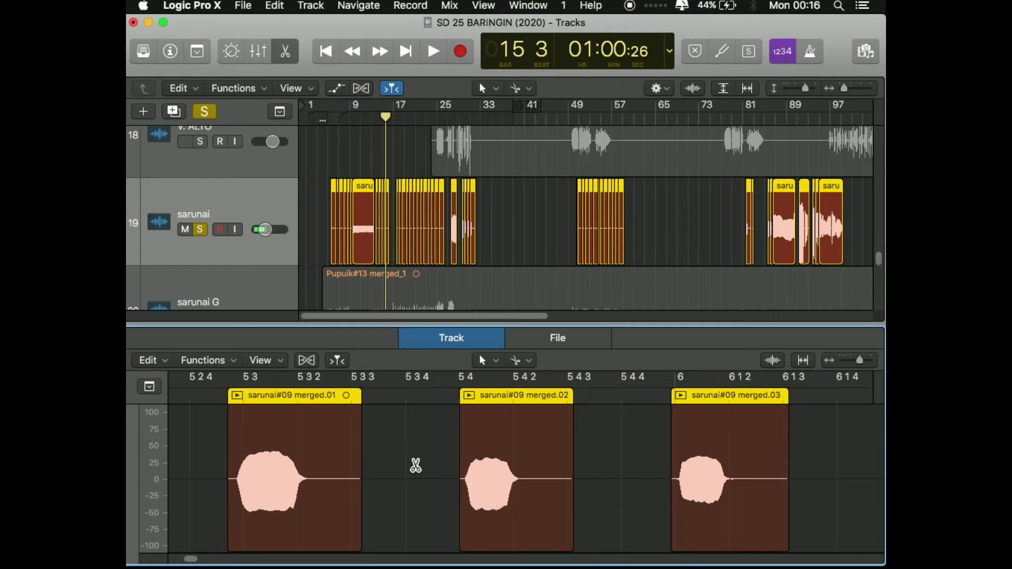
{"action": "key", "text": "super+j"}
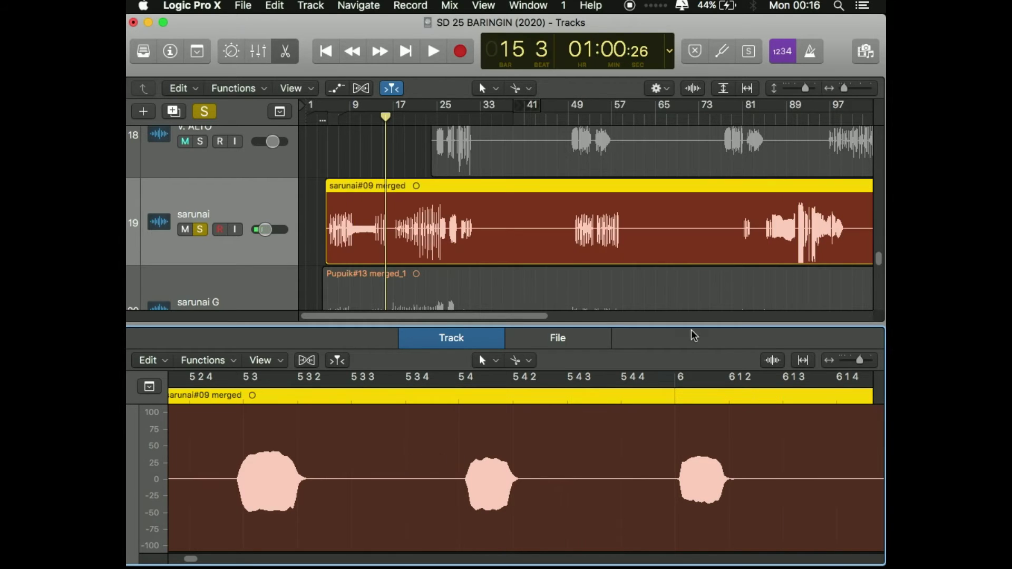
Step: Remove the silence from the merged sarunai region with a threshold of 2.0%
{"action": "left_click", "coordinate": [232, 363]}
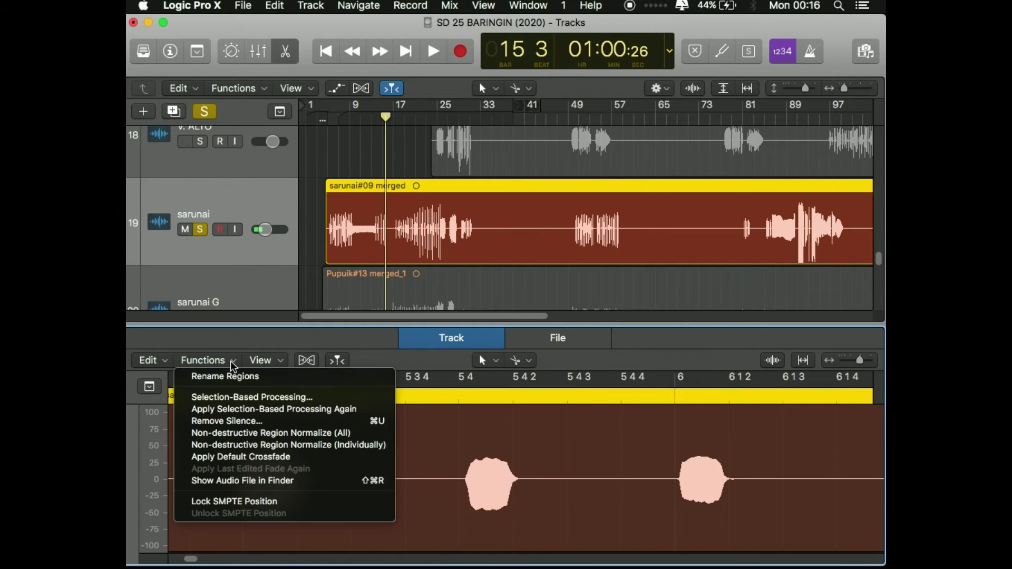
{"action": "left_click", "coordinate": [248, 423]}
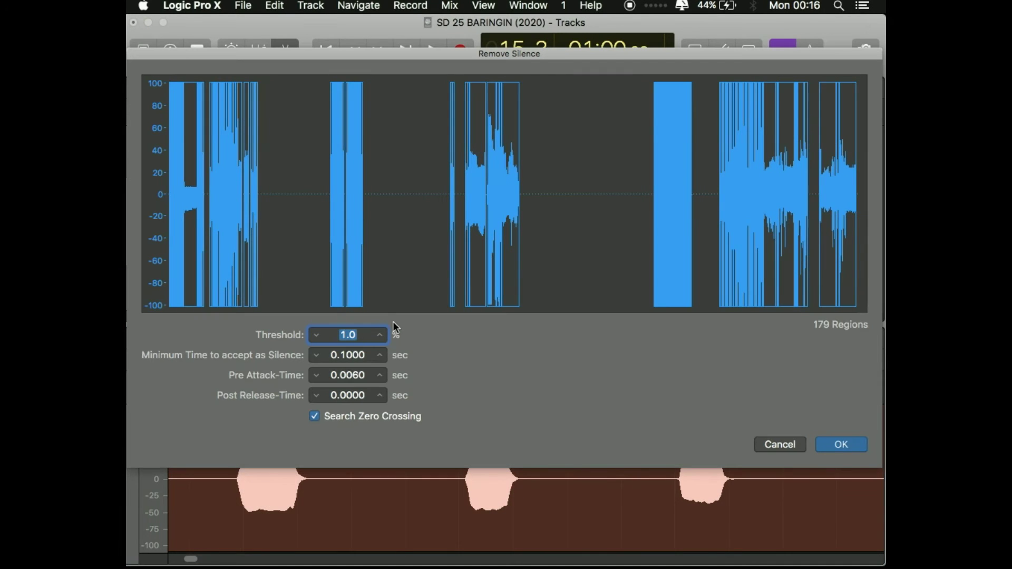
{"action": "left_click", "coordinate": [381, 336]}
{"action": "left_click", "coordinate": [836, 447]}
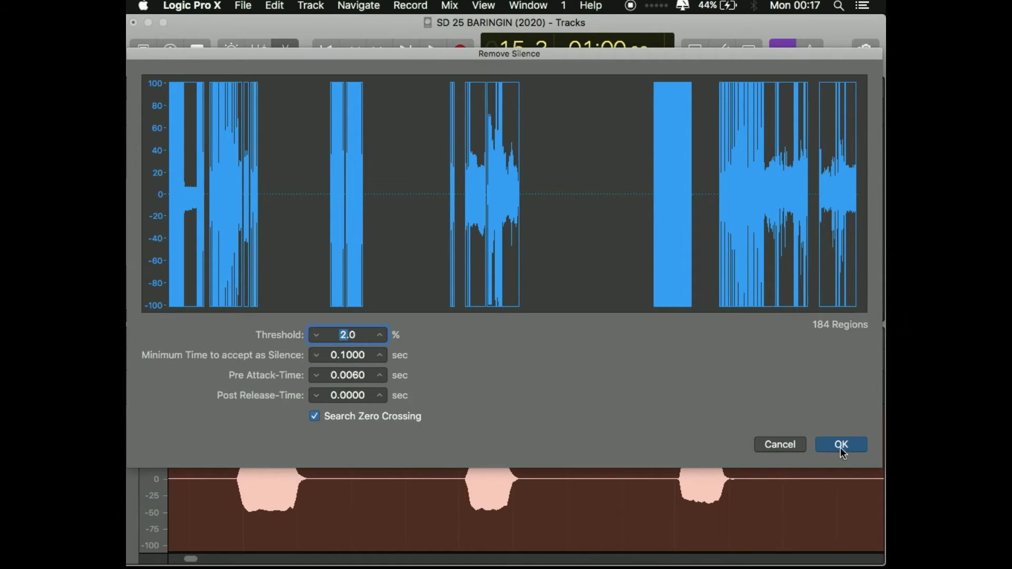
{"action": "left_click", "coordinate": [837, 448]}
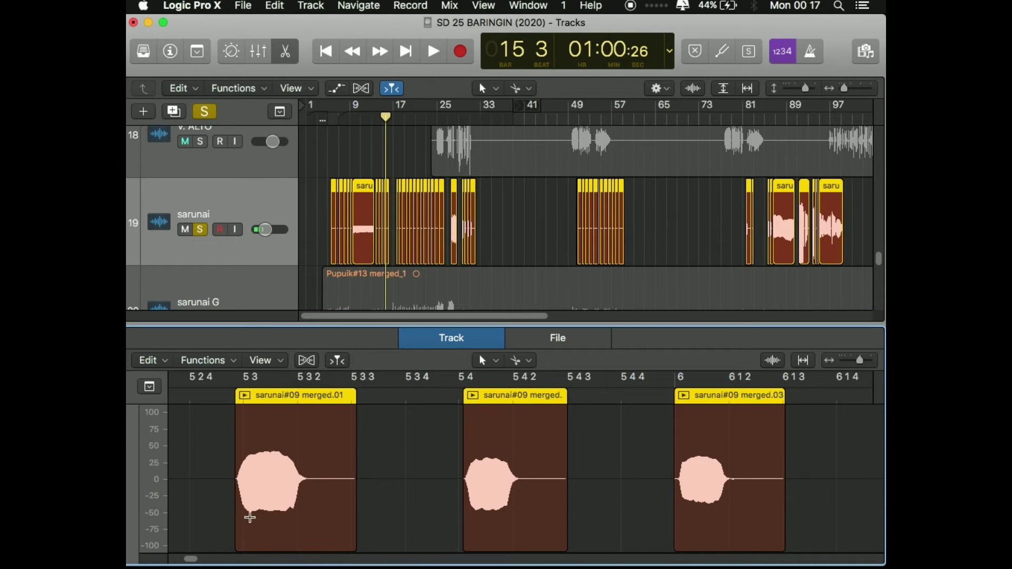
Step: Play the split sarunai regions from about bar 5 and again from about bar 17, and stop playback
{"action": "left_click", "coordinate": [277, 404]}
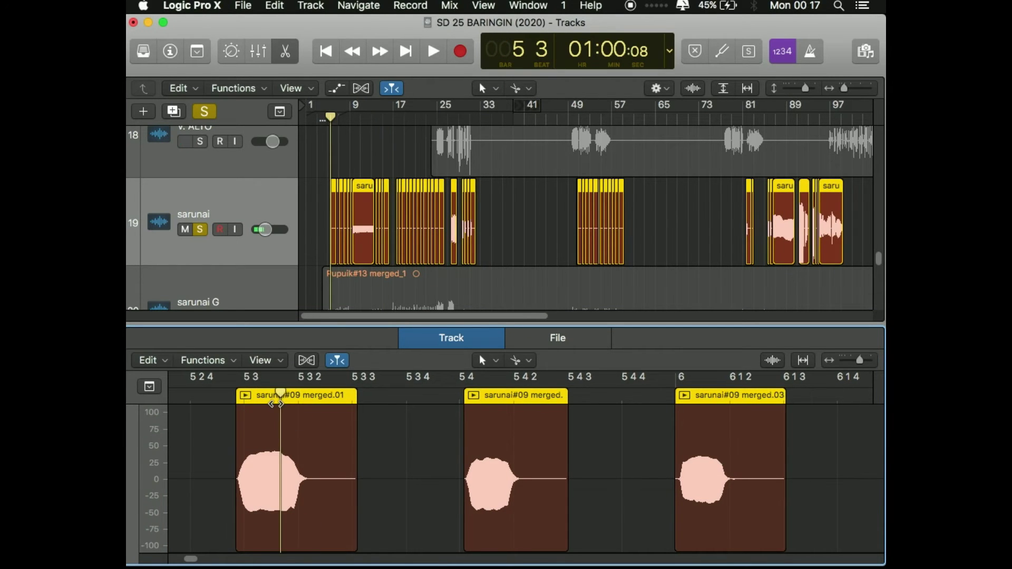
{"action": "key", "text": "space"}
{"action": "key", "text": "space"}
{"action": "left_click", "coordinate": [318, 404]}
{"action": "key", "text": "space"}
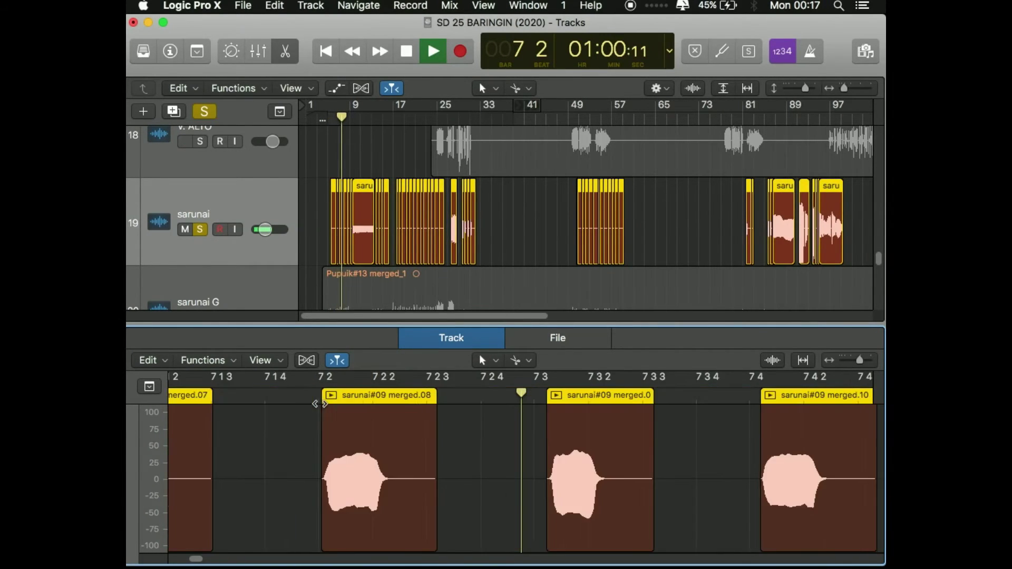
{"action": "key", "text": "space"}
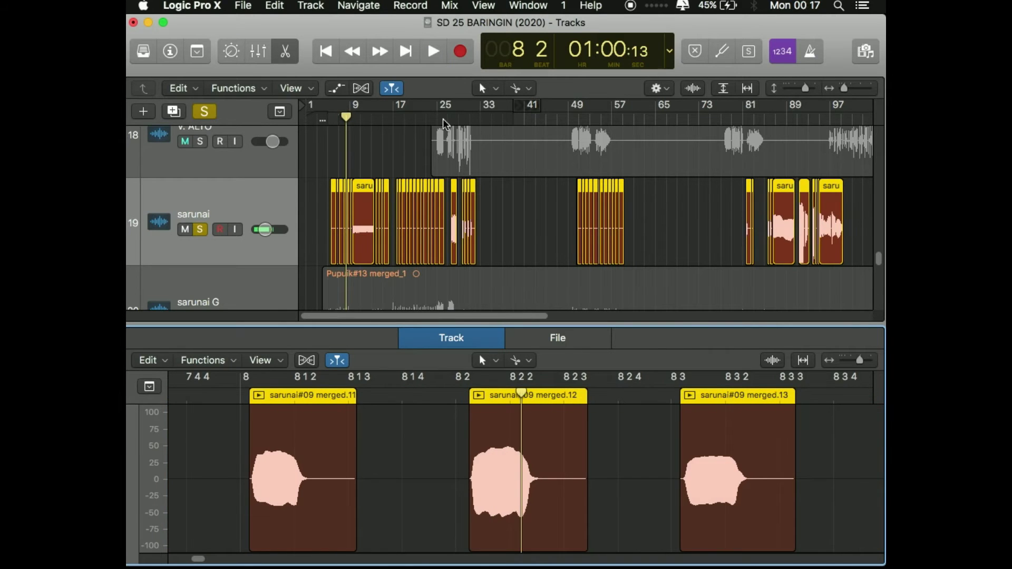
{"action": "left_click", "coordinate": [399, 118]}
{"action": "key", "text": "space"}
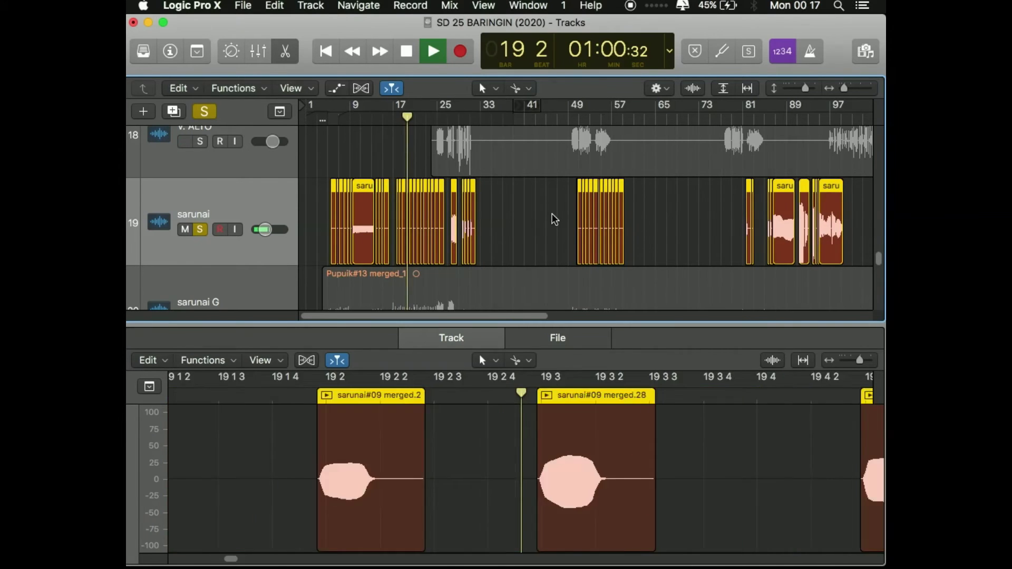
{"action": "key", "text": "space"}
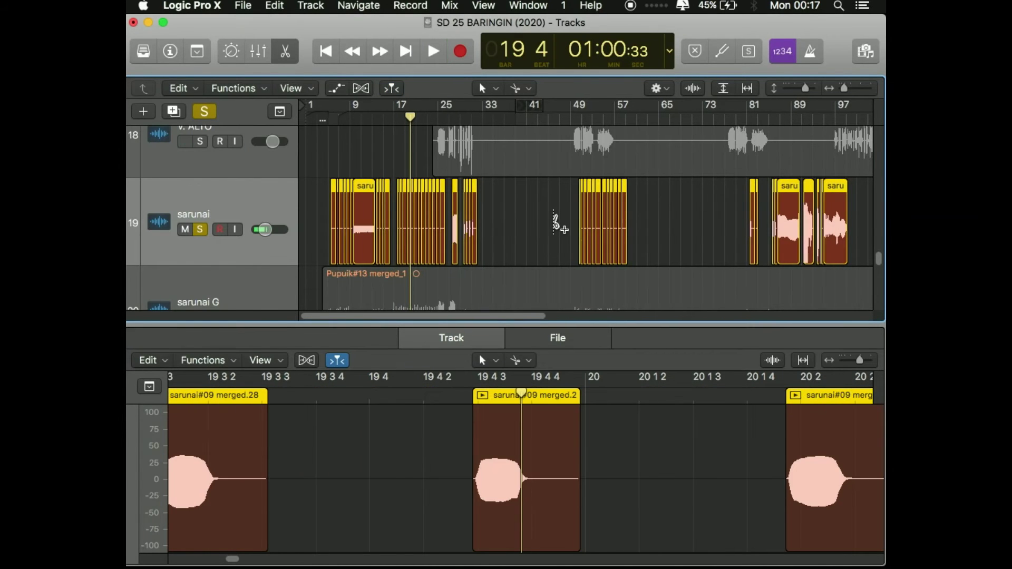
Step: Inspect the split sarunai regions between about bars 5 and 30, and undo the silence removal
{"action": "scroll", "coordinate": [553, 225], "scroll_direction": "down", "scroll_amount": 3}
{"action": "scroll", "coordinate": [553, 225], "scroll_direction": "left", "scroll_amount": 4}
{"action": "scroll", "coordinate": [554, 225], "scroll_direction": "right", "scroll_amount": 10}
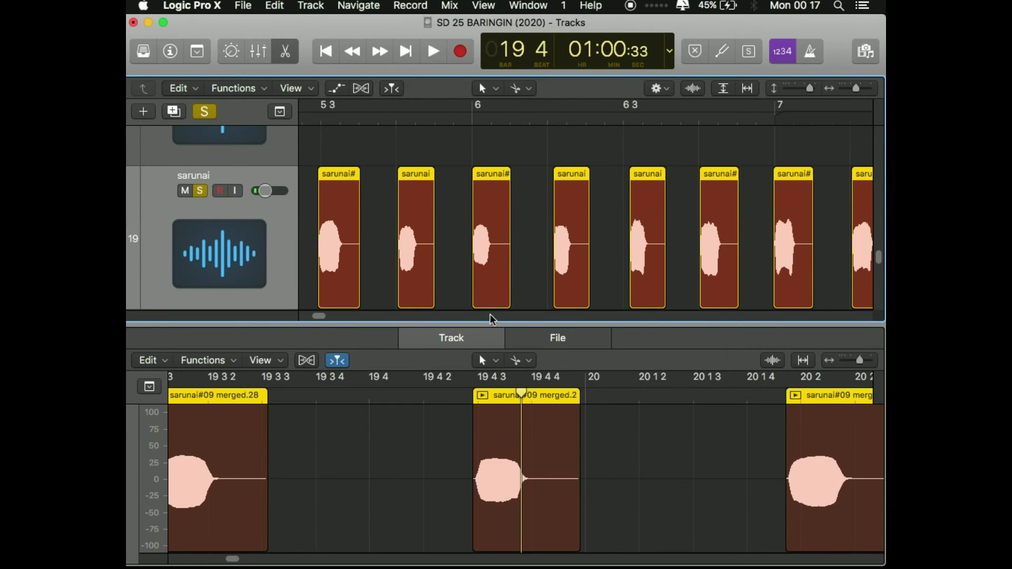
{"action": "left_click_drag", "start_coordinate": [317, 319], "coordinate": [372, 323]}
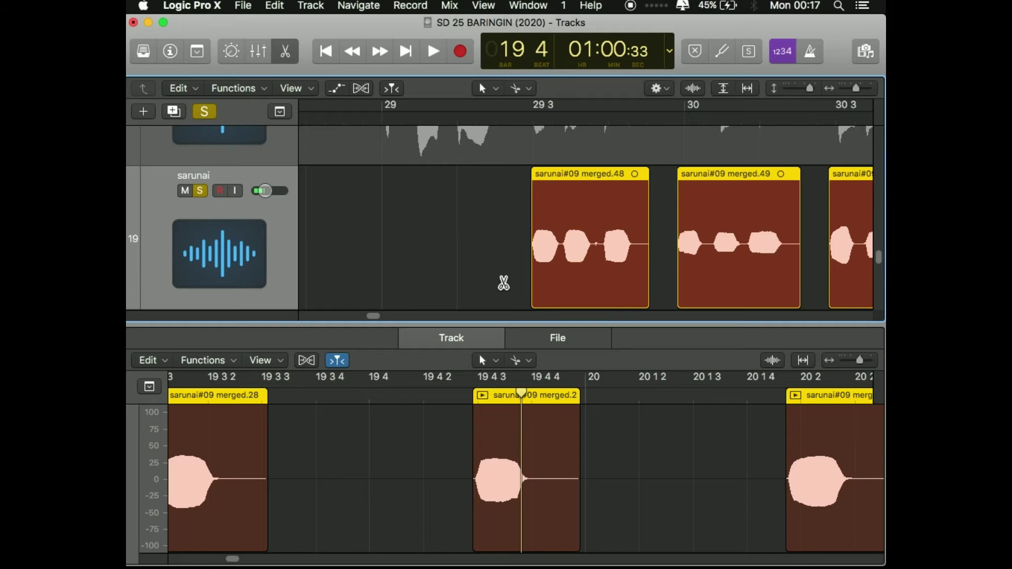
{"action": "key", "text": "j"}
Step: Remove the silence from the merged sarunai region again, with the threshold raised above 2%
{"action": "left_click", "coordinate": [225, 367]}
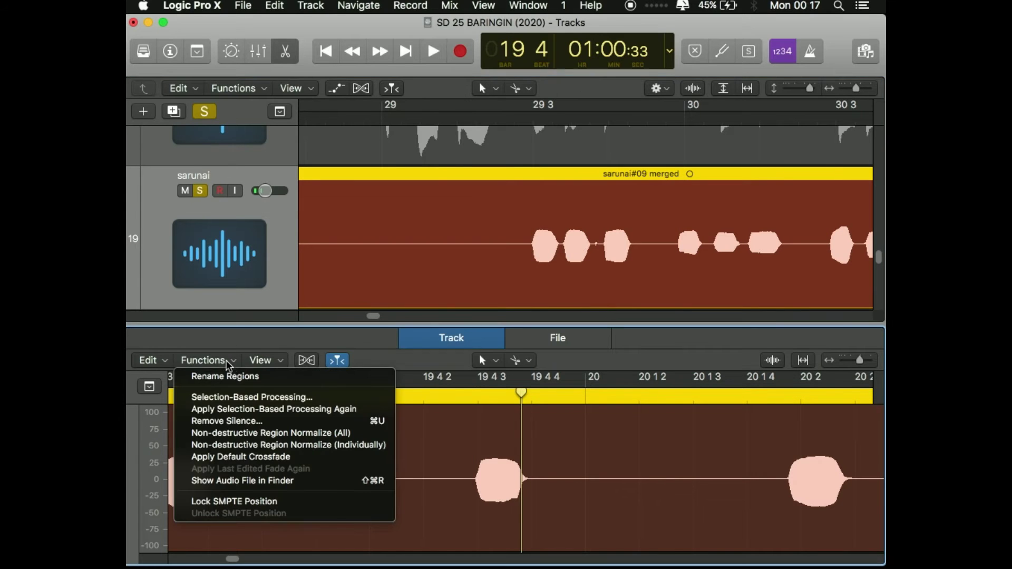
{"action": "left_click", "coordinate": [643, 368]}
{"action": "key", "text": "ctrl+x"}
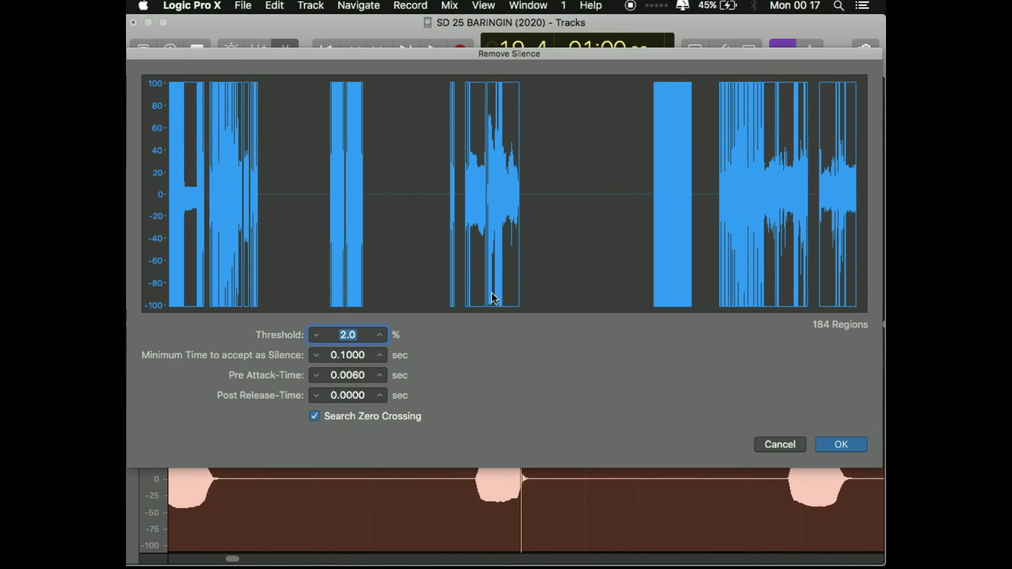
{"action": "left_click", "coordinate": [381, 335]}
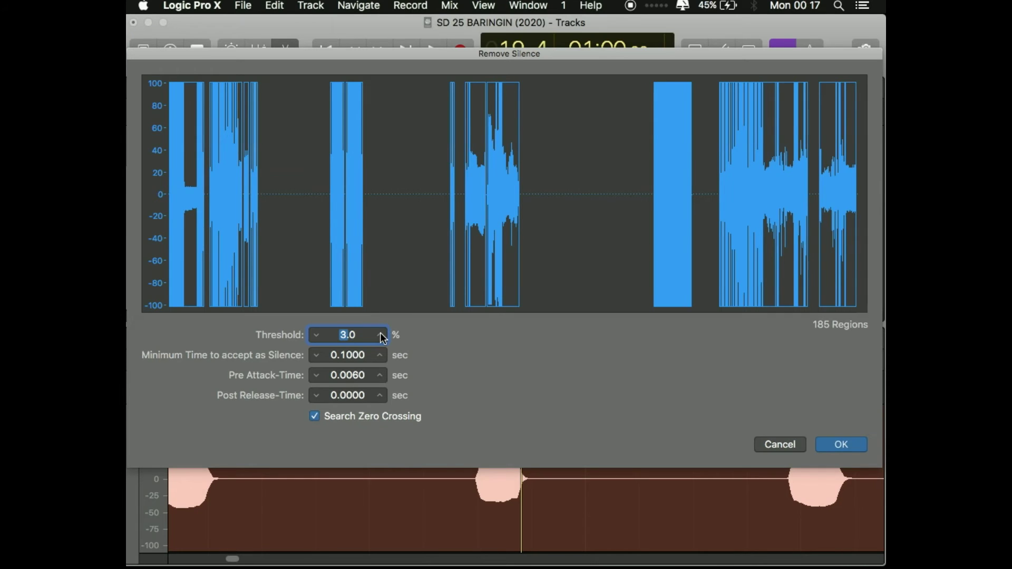
{"action": "left_click", "coordinate": [381, 336]}
{"action": "left_click", "coordinate": [837, 445]}
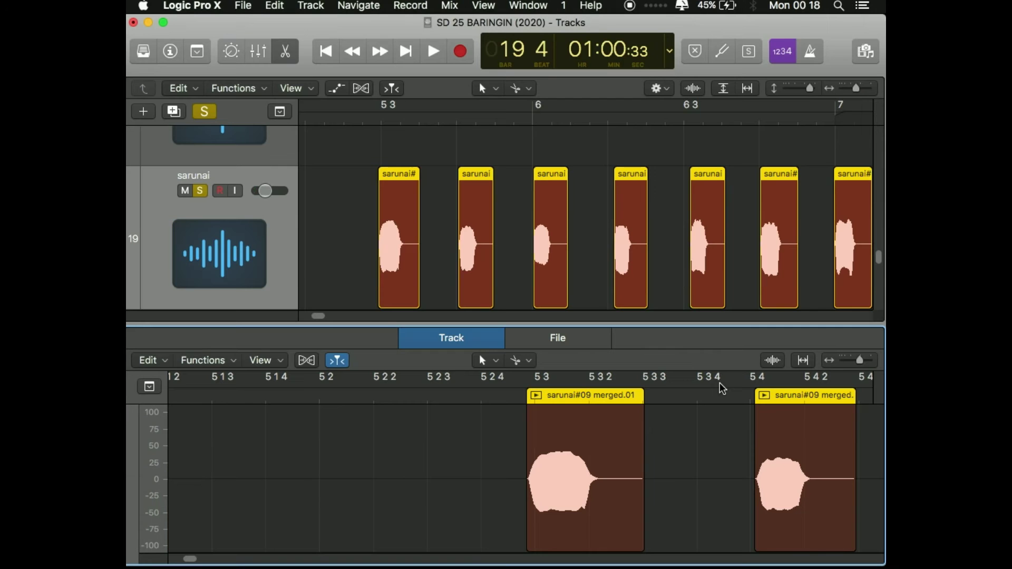
{"action": "key", "text": "Return"}
Step: Look over the split sarunai regions from bar 5 to the end of the track
{"action": "left_click_drag", "start_coordinate": [319, 316], "coordinate": [367, 324]}
{"action": "left_click_drag", "start_coordinate": [368, 323], "coordinate": [389, 324]}
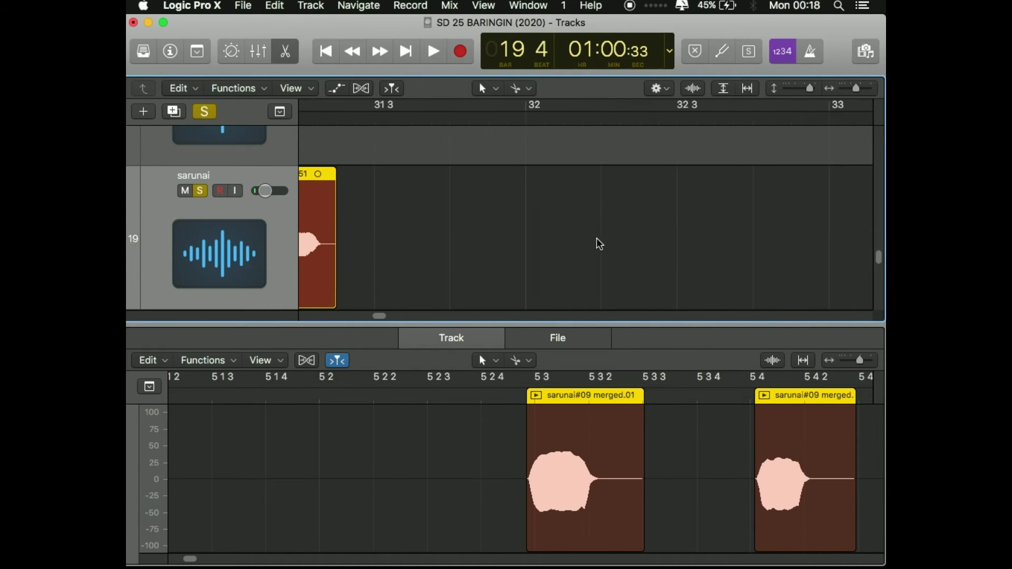
{"action": "key", "text": "super+Left"}
{"action": "key", "text": "super+Left"}
{"action": "key", "text": "super+Left"}
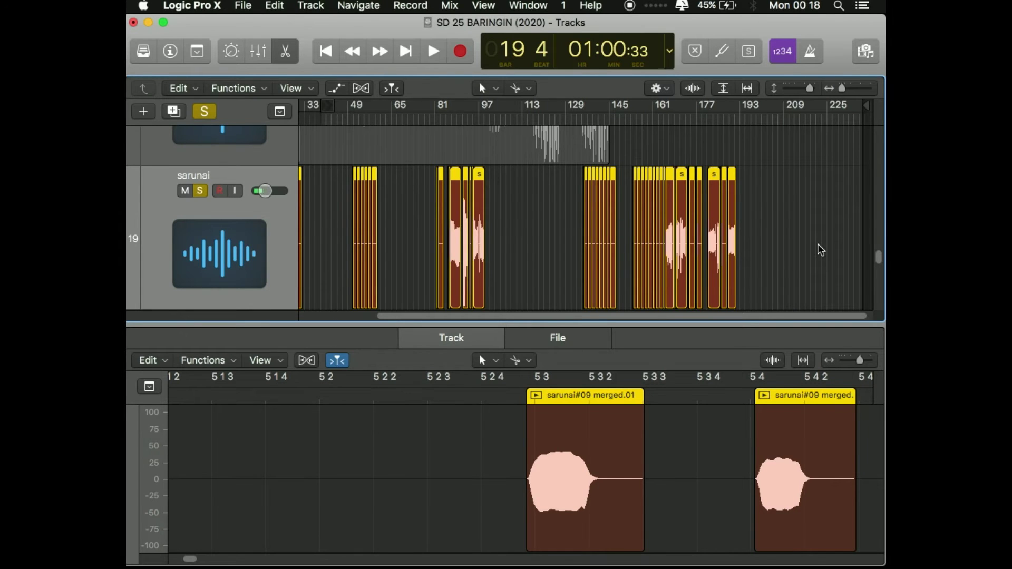
{"action": "key", "text": "super+Left"}
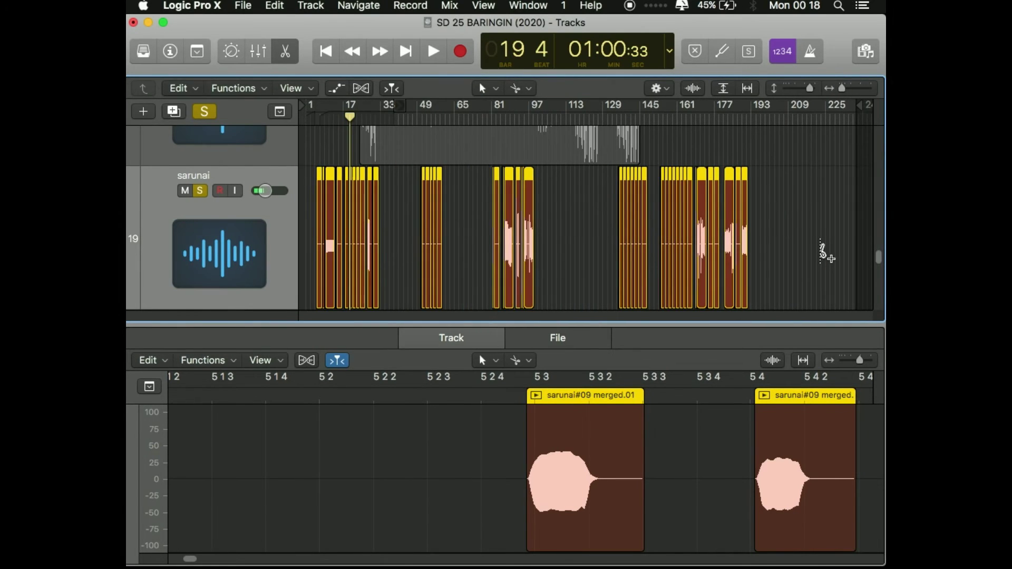
Step: Select all the split sarunai regions and join them per track into one region, creating a new audio file
{"action": "left_click_drag", "start_coordinate": [811, 239], "coordinate": [306, 261]}
{"action": "key", "text": "super+Right"}
{"action": "key", "text": "super+Right"}
{"action": "key", "text": "super+Right"}
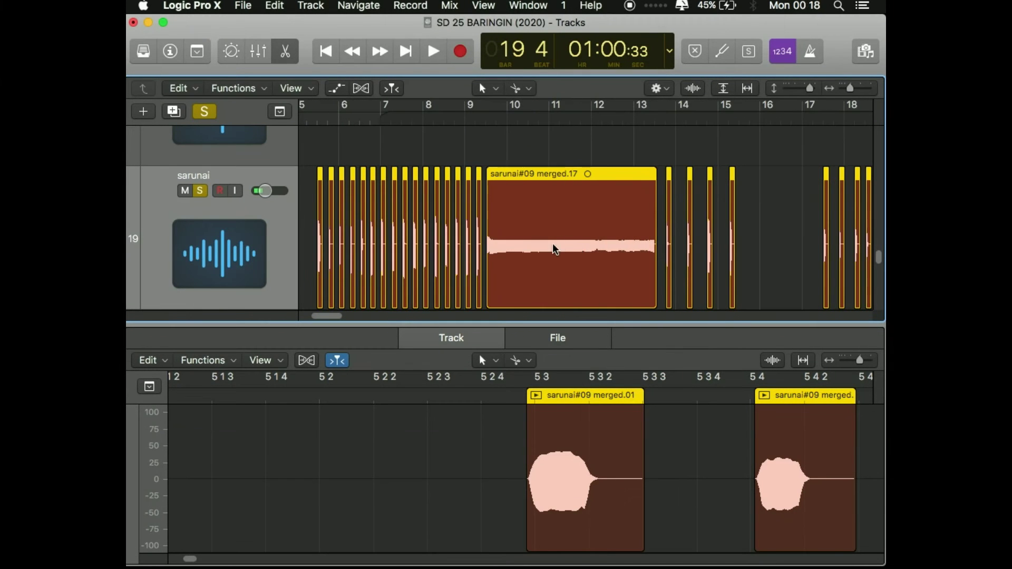
{"action": "right_click", "coordinate": [562, 243]}
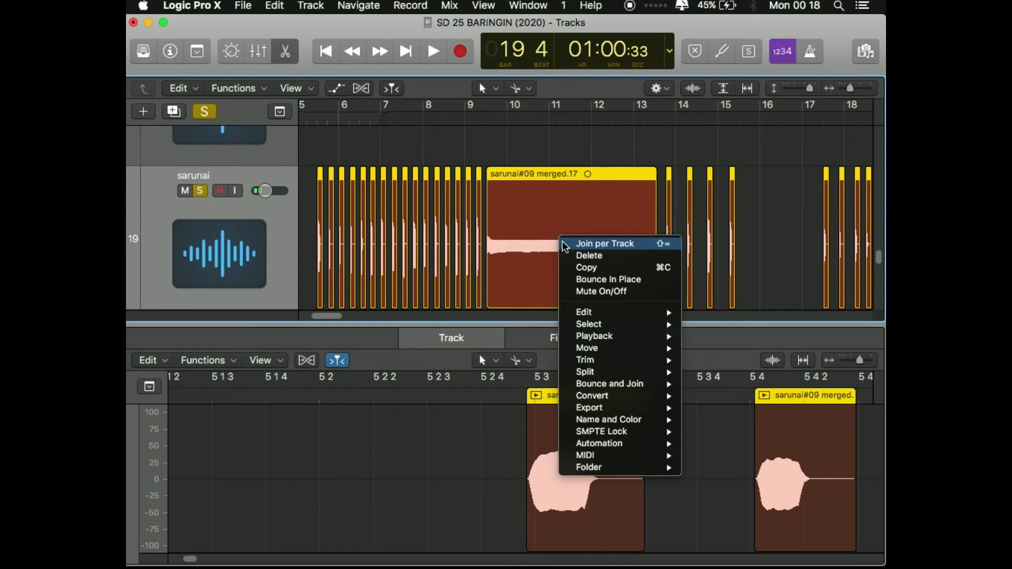
{"action": "left_click", "coordinate": [565, 247]}
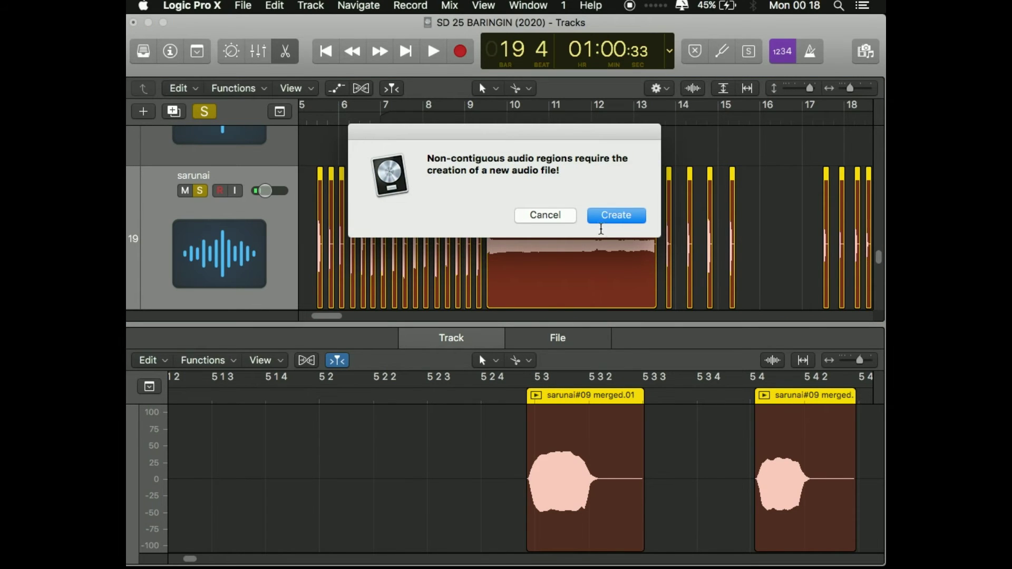
{"action": "left_click", "coordinate": [604, 220]}
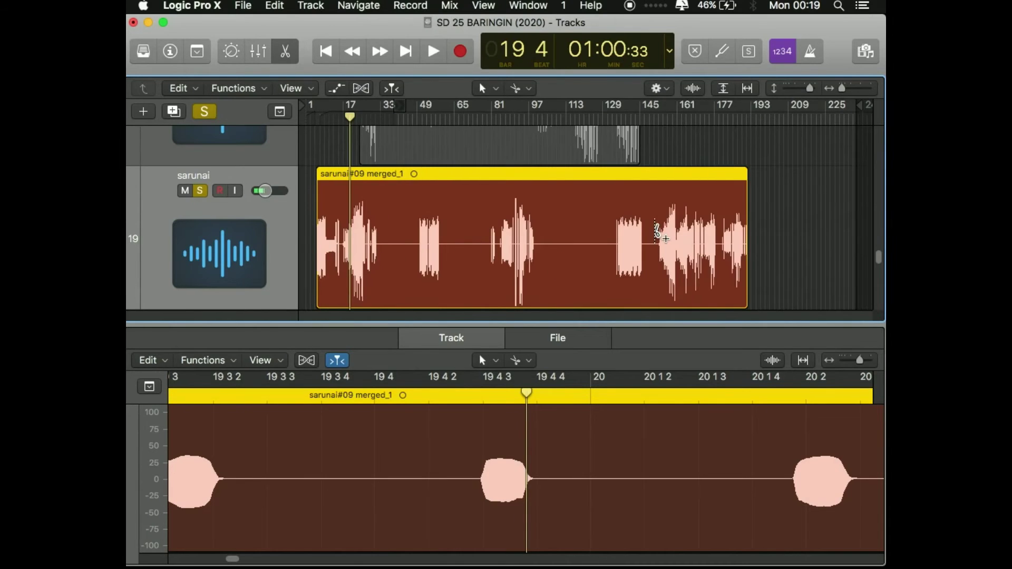
Step: Compare the rejoined sarunai region with the sarunai G region below it
{"action": "scroll", "coordinate": [656, 225], "scroll_direction": "up", "scroll_amount": 3}
{"action": "scroll", "coordinate": [656, 225], "scroll_direction": "down", "scroll_amount": 1}
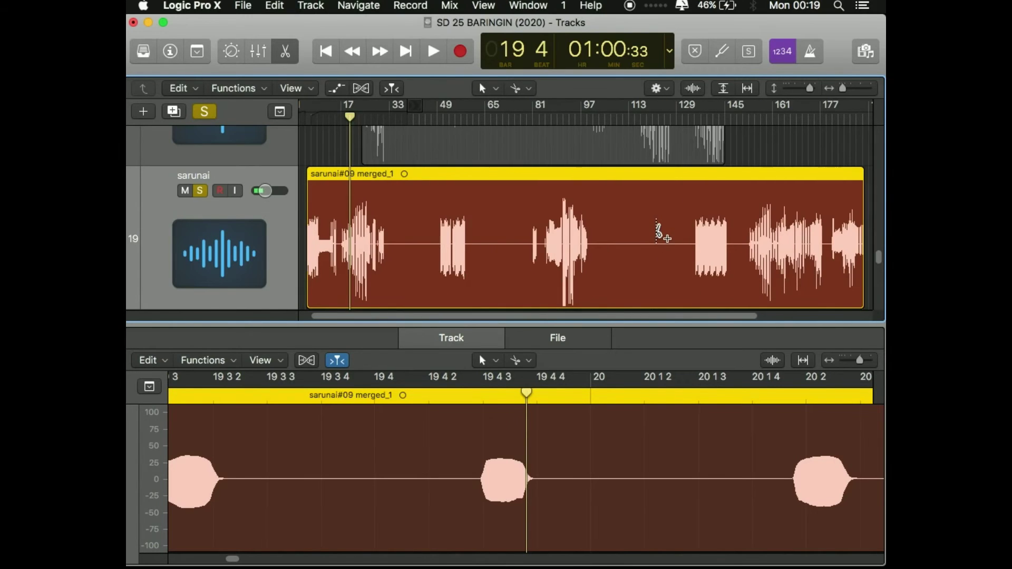
{"action": "scroll", "coordinate": [659, 229], "scroll_direction": "down", "scroll_amount": 4}
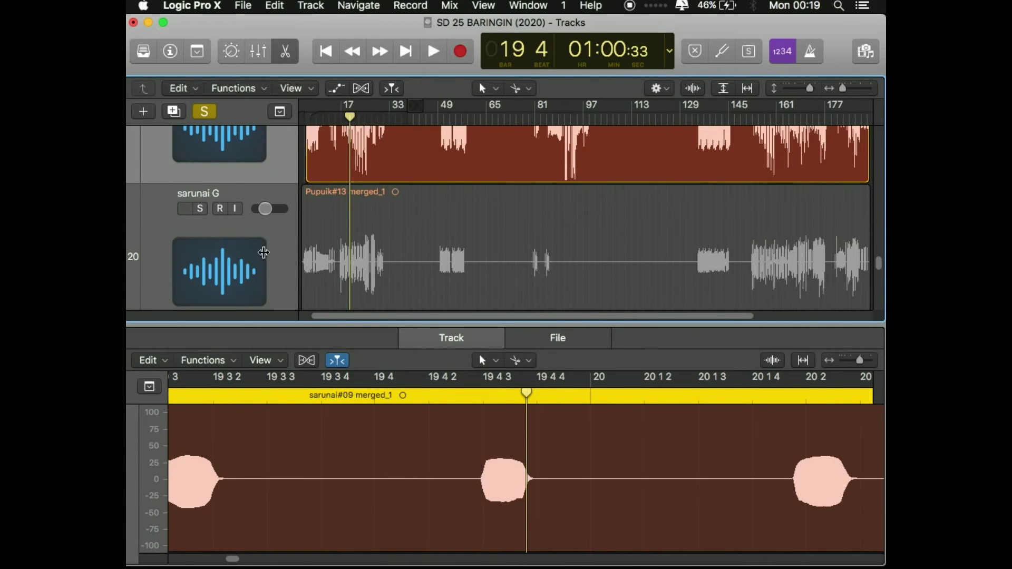
Step: Close the audio editor and look over the merged regions on the audio tracks between BACK 1 and the third kecapi
{"action": "left_click", "coordinate": [288, 58]}
{"action": "left_click", "coordinate": [288, 58]}
{"action": "scroll", "coordinate": [704, 466], "scroll_direction": "down", "scroll_amount": 5}
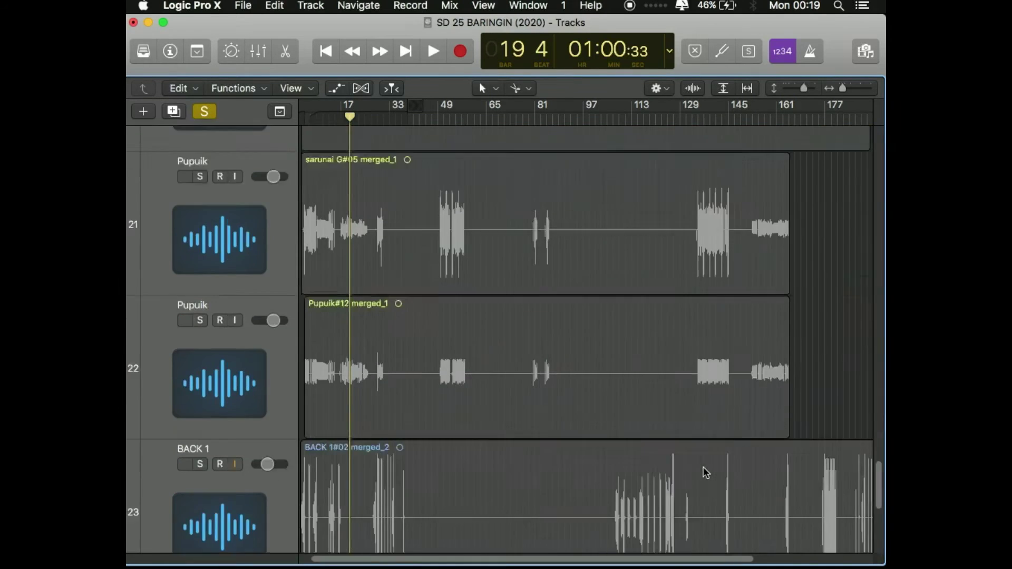
{"action": "scroll", "coordinate": [701, 467], "scroll_direction": "down", "scroll_amount": 2}
{"action": "scroll", "coordinate": [644, 468], "scroll_direction": "up", "scroll_amount": 10}
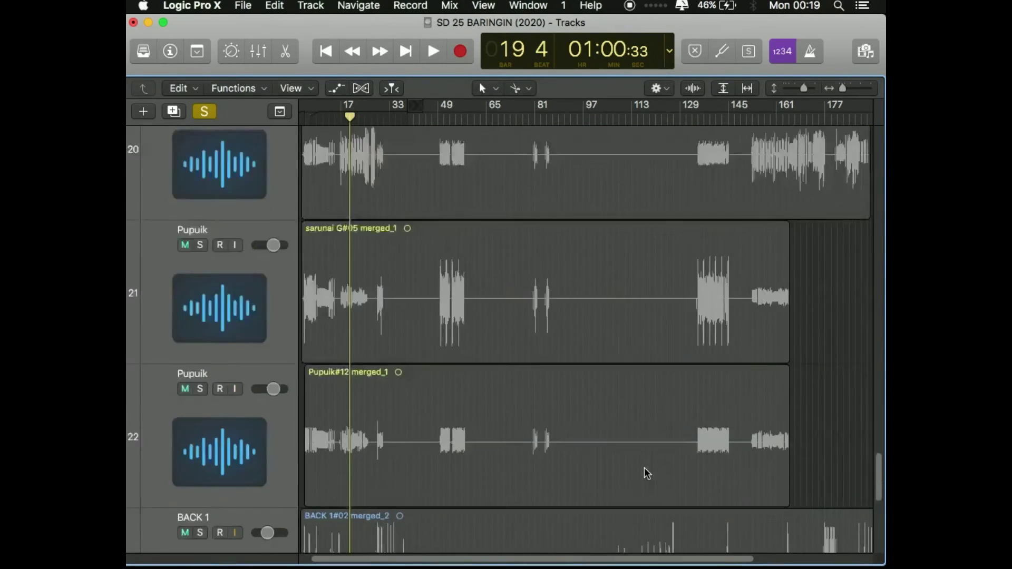
{"action": "scroll", "coordinate": [644, 468], "scroll_direction": "up", "scroll_amount": 6}
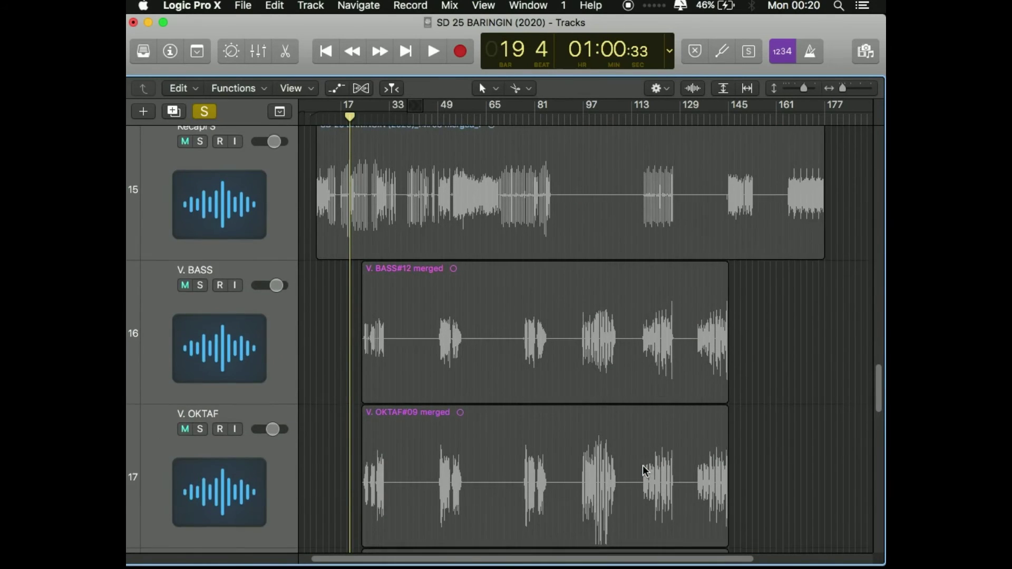
{"action": "scroll", "coordinate": [641, 466], "scroll_direction": "up", "scroll_amount": 3}
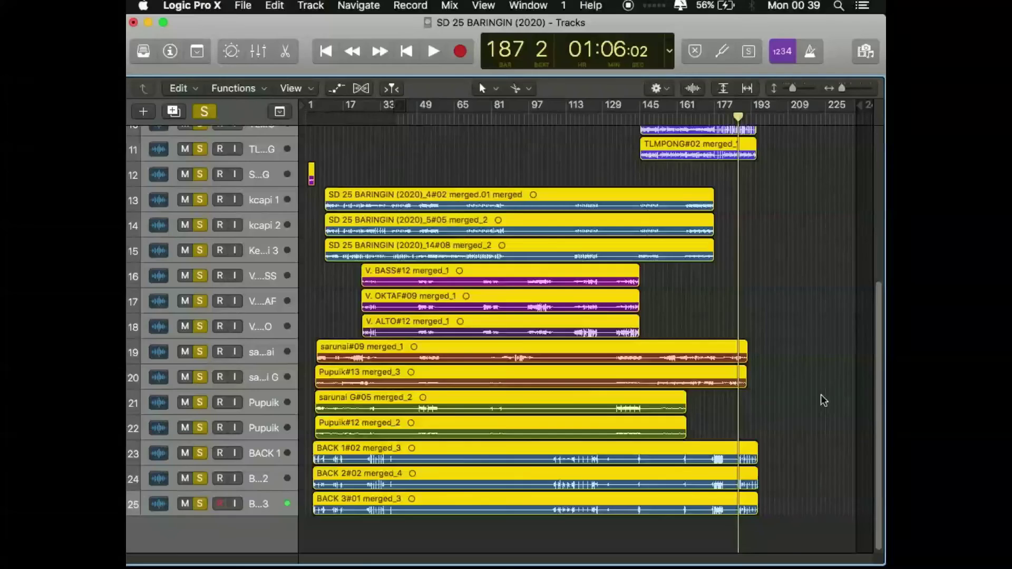
Step: Turn off solo for all the soloed audio tracks
{"action": "scroll", "coordinate": [821, 392], "scroll_direction": "up", "scroll_amount": 5}
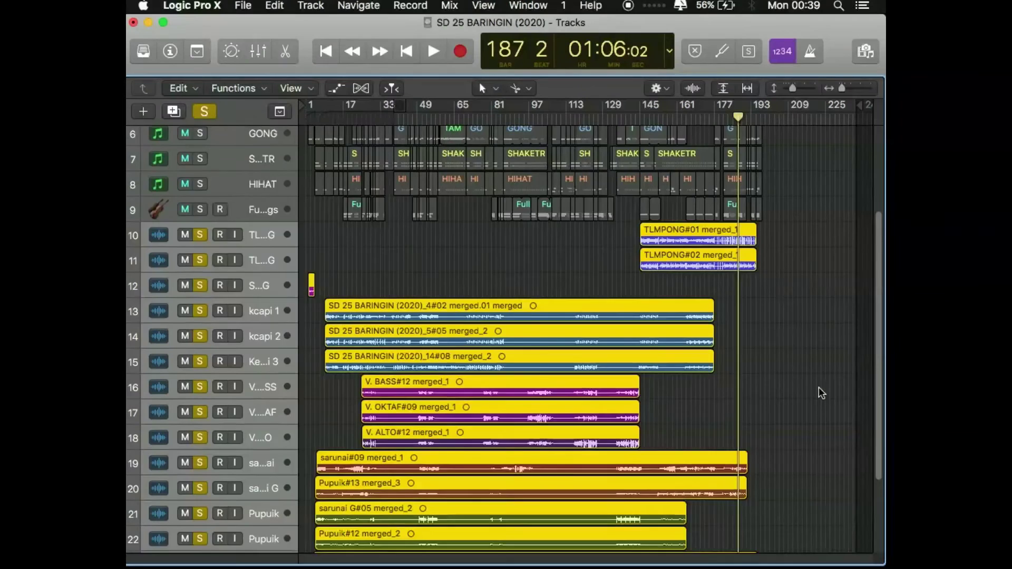
{"action": "scroll", "coordinate": [819, 387], "scroll_direction": "up", "scroll_amount": 5}
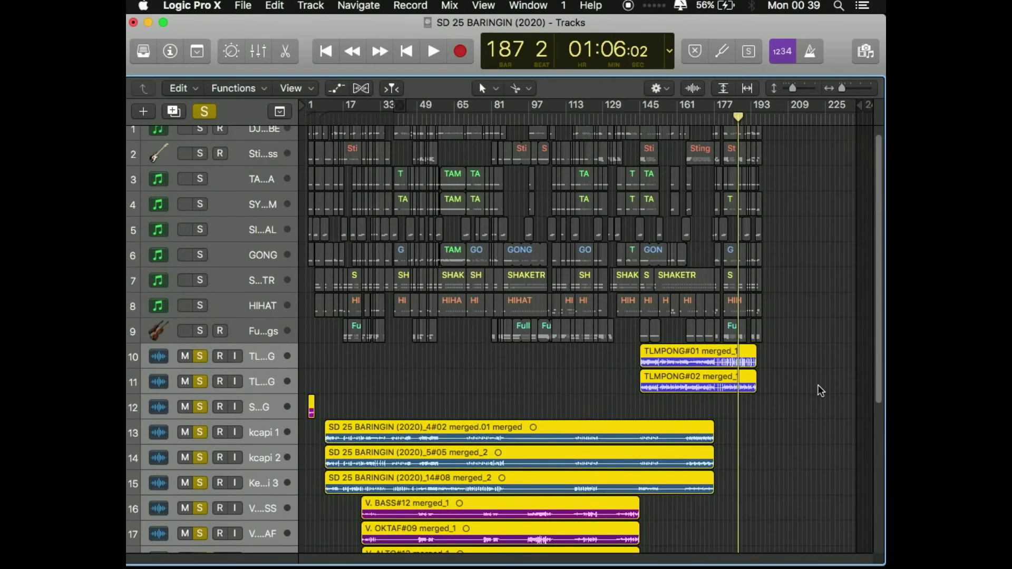
{"action": "left_click", "coordinate": [204, 112]}
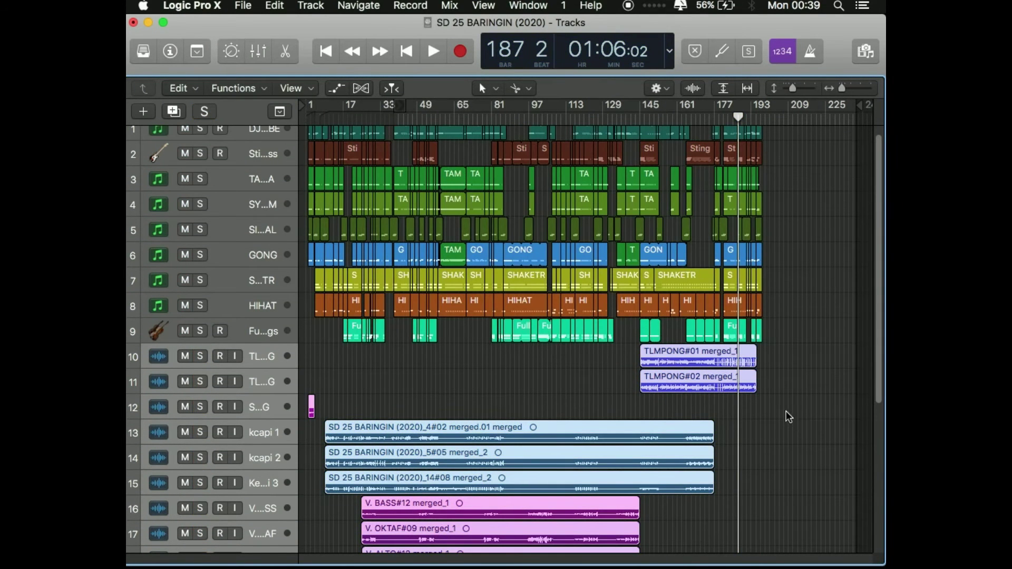
Step: Look over the whole arrangement, covering the MIDI tracks and the merged audio regions down to track 25
{"action": "scroll", "coordinate": [785, 413], "scroll_direction": "down", "scroll_amount": 9}
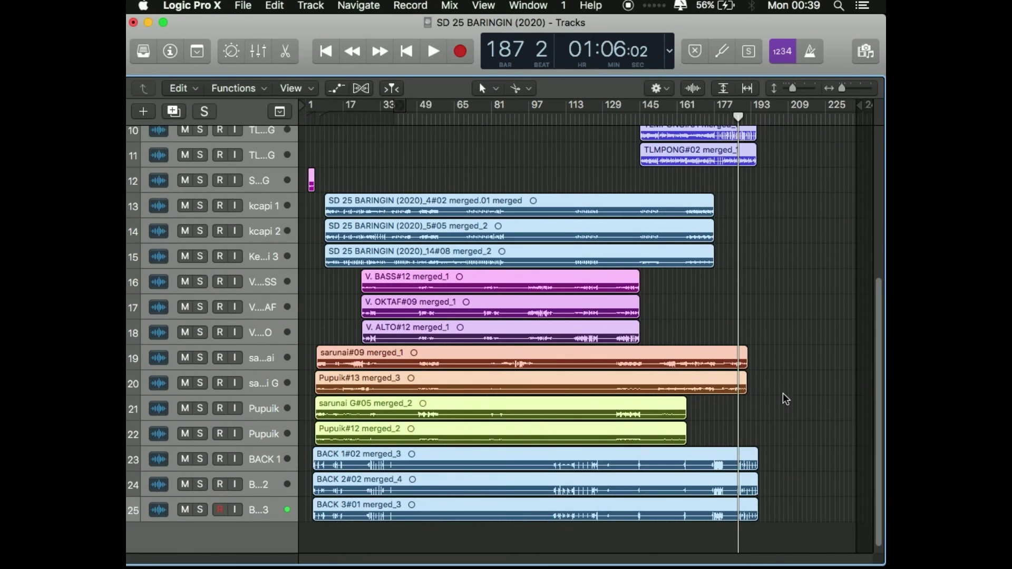
{"action": "scroll", "coordinate": [786, 392], "scroll_direction": "up", "scroll_amount": 1}
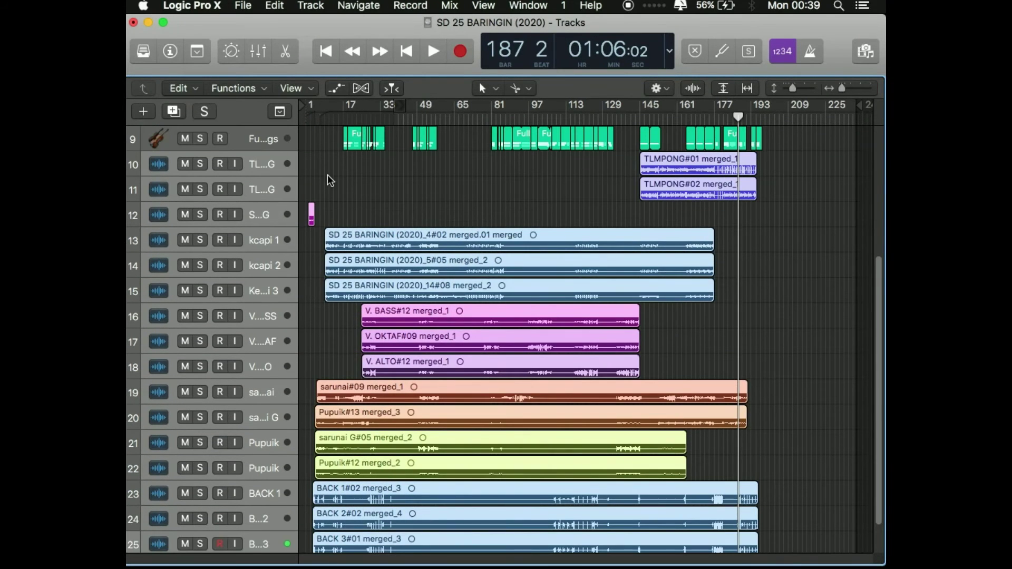
{"action": "scroll", "coordinate": [806, 324], "scroll_direction": "up", "scroll_amount": 8}
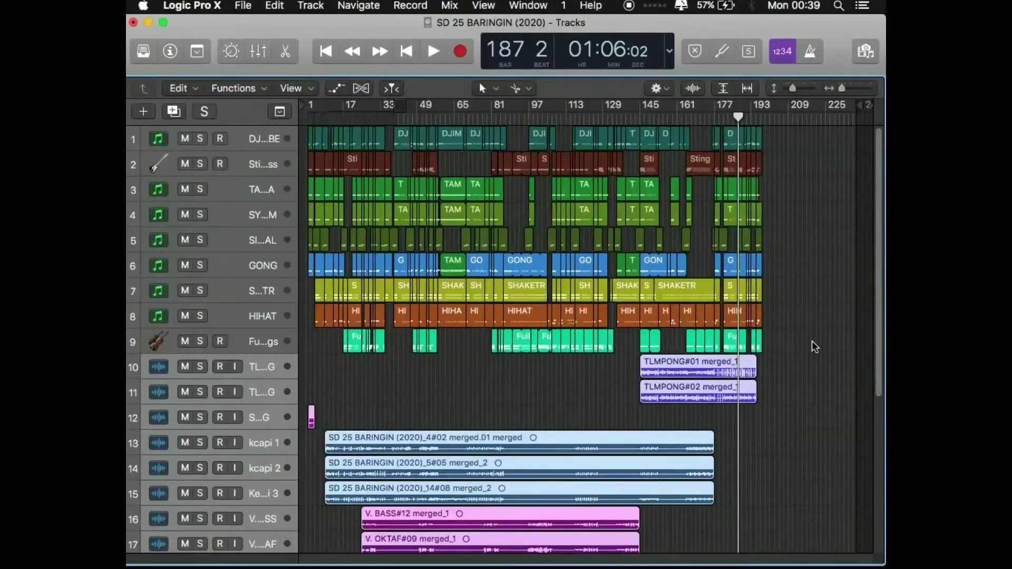
{"action": "scroll", "coordinate": [812, 341], "scroll_direction": "down", "scroll_amount": 9}
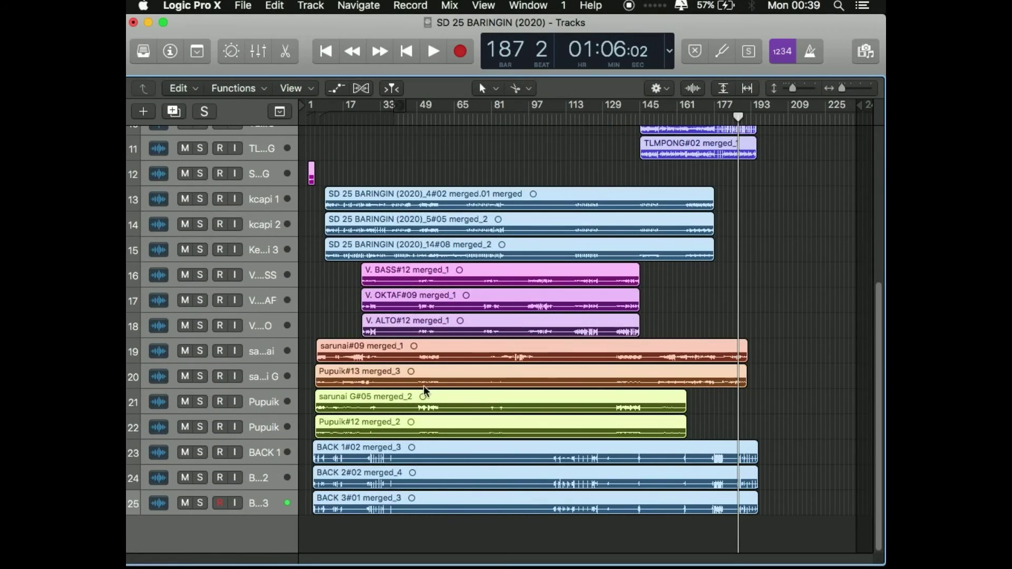
{"action": "scroll", "coordinate": [761, 251], "scroll_direction": "up", "scroll_amount": 9}
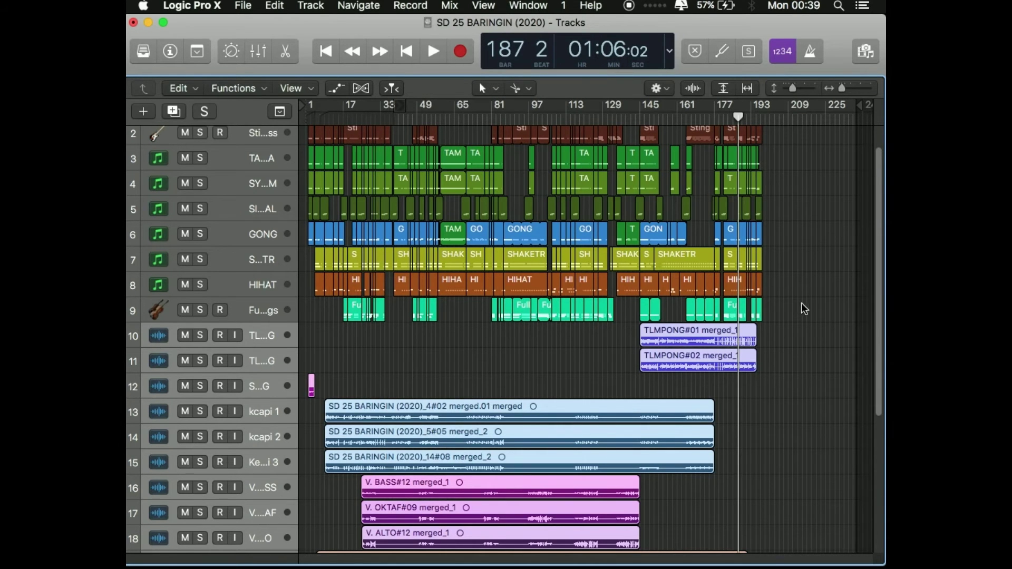
Step: Examine the opening 30 bars up close on all tracks, comparing where each track's regions start
{"action": "key", "text": "super+Right"}
{"action": "key", "text": "super+Right"}
{"action": "key", "text": "super+Right"}
{"action": "key", "text": "super+Right"}
{"action": "key", "text": "super+Right"}
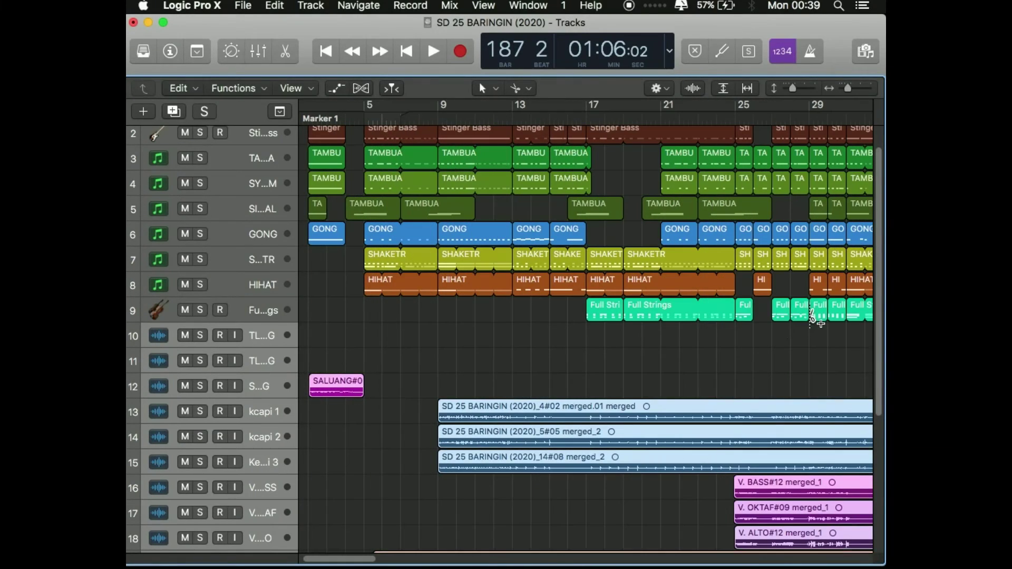
{"action": "scroll", "coordinate": [667, 362], "scroll_direction": "down", "scroll_amount": 6}
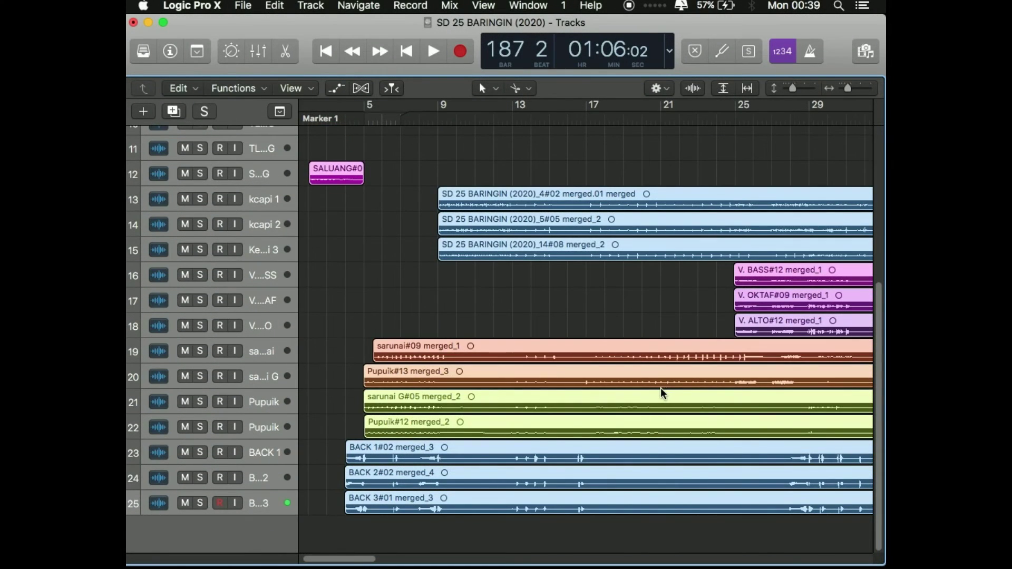
{"action": "scroll", "coordinate": [595, 301], "scroll_direction": "up", "scroll_amount": 6}
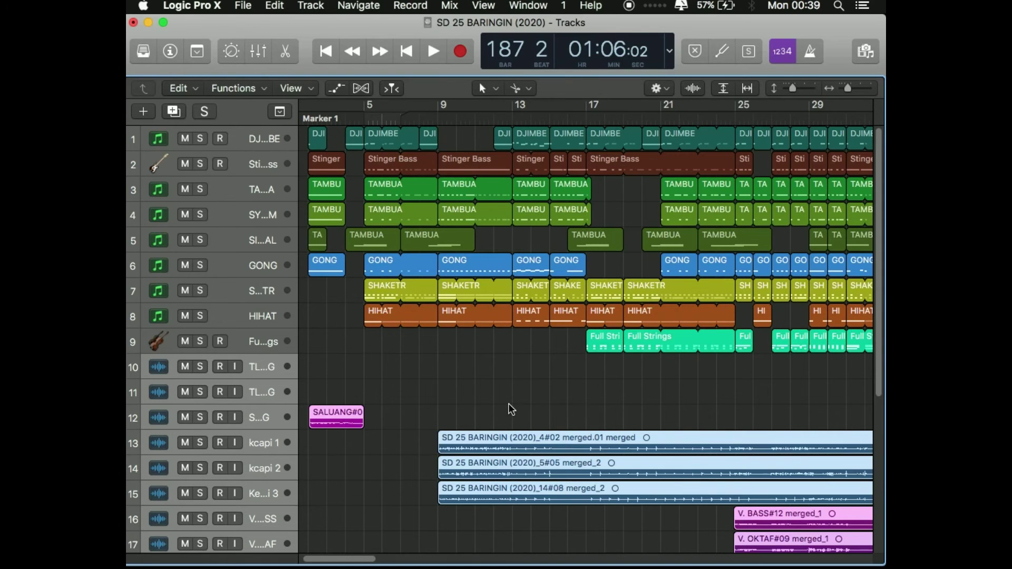
{"action": "scroll", "coordinate": [510, 407], "scroll_direction": "down", "scroll_amount": 5}
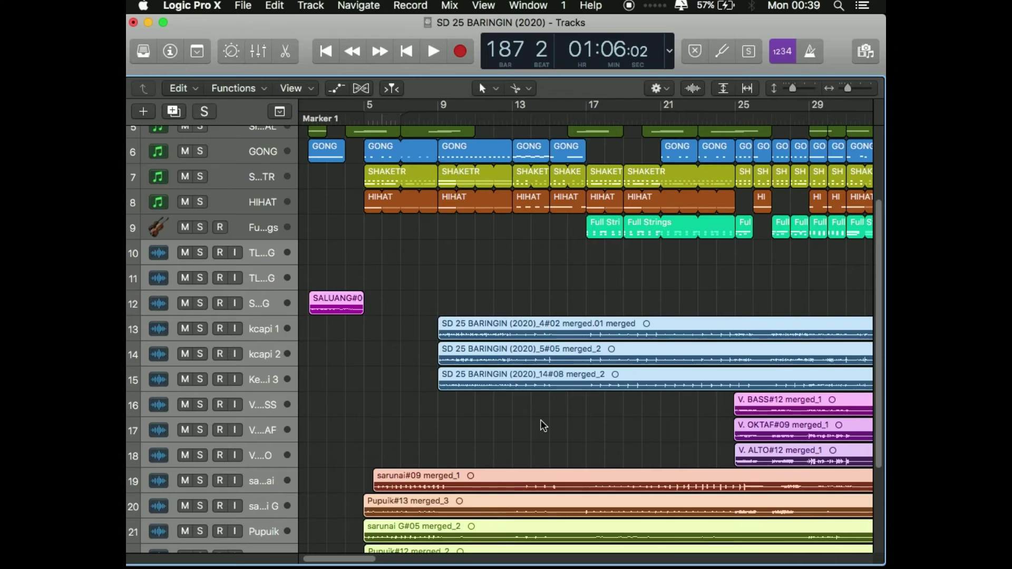
{"action": "scroll", "coordinate": [555, 343], "scroll_direction": "up", "scroll_amount": 5}
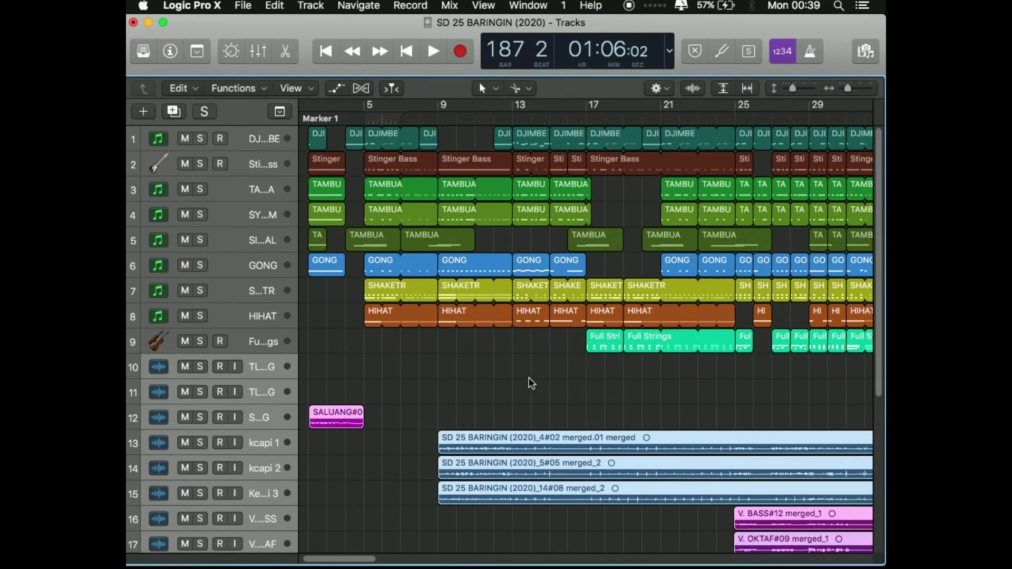
{"action": "scroll", "coordinate": [538, 393], "scroll_direction": "down", "scroll_amount": 10}
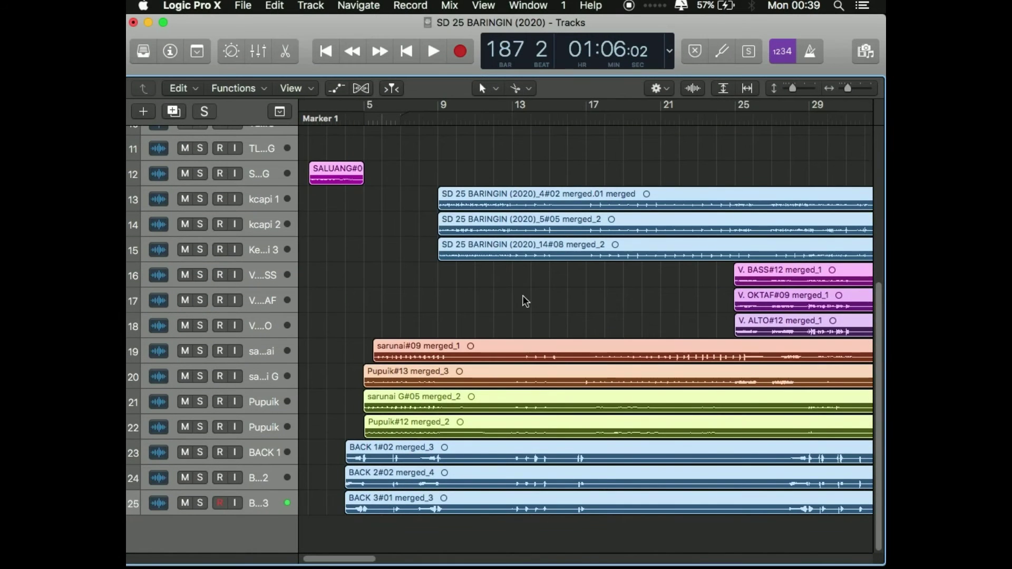
{"action": "scroll", "coordinate": [526, 300], "scroll_direction": "up", "scroll_amount": 10}
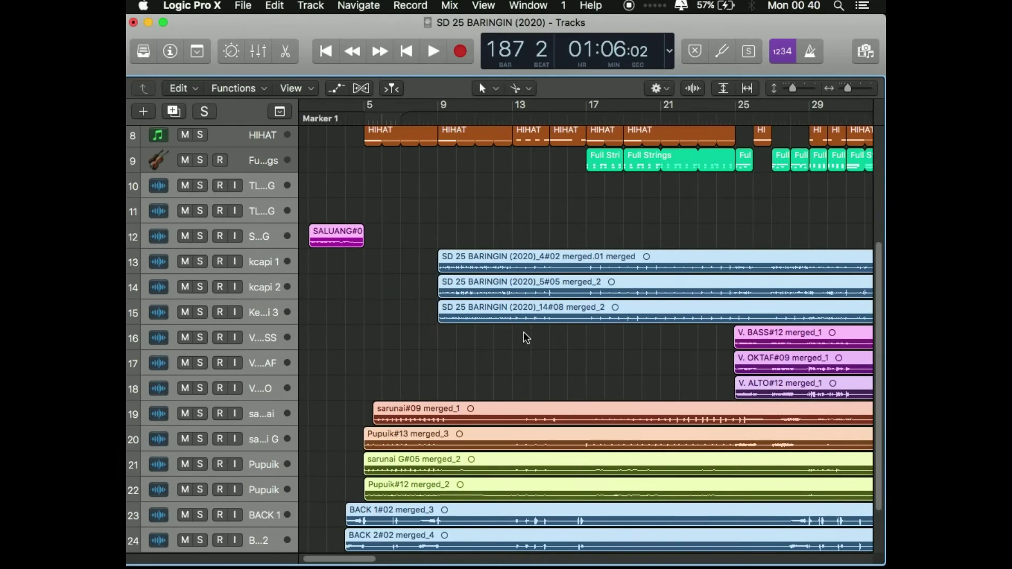
Step: Check the region start points by placing the playhead at bar 6, bar 9 and bar 25
{"action": "left_click", "coordinate": [382, 116]}
{"action": "key", "text": "space"}
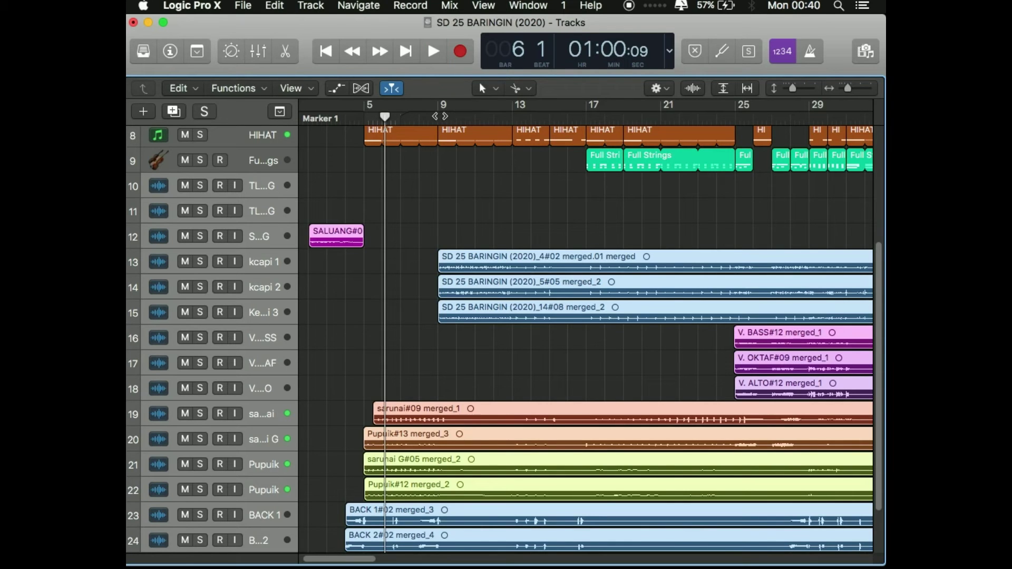
{"action": "left_click", "coordinate": [440, 116]}
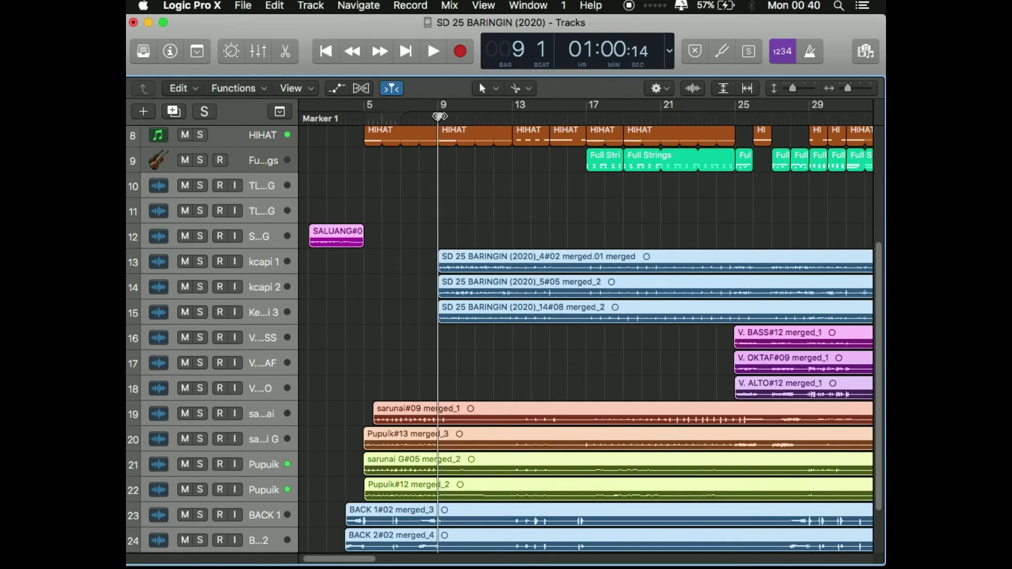
{"action": "left_click", "coordinate": [735, 118]}
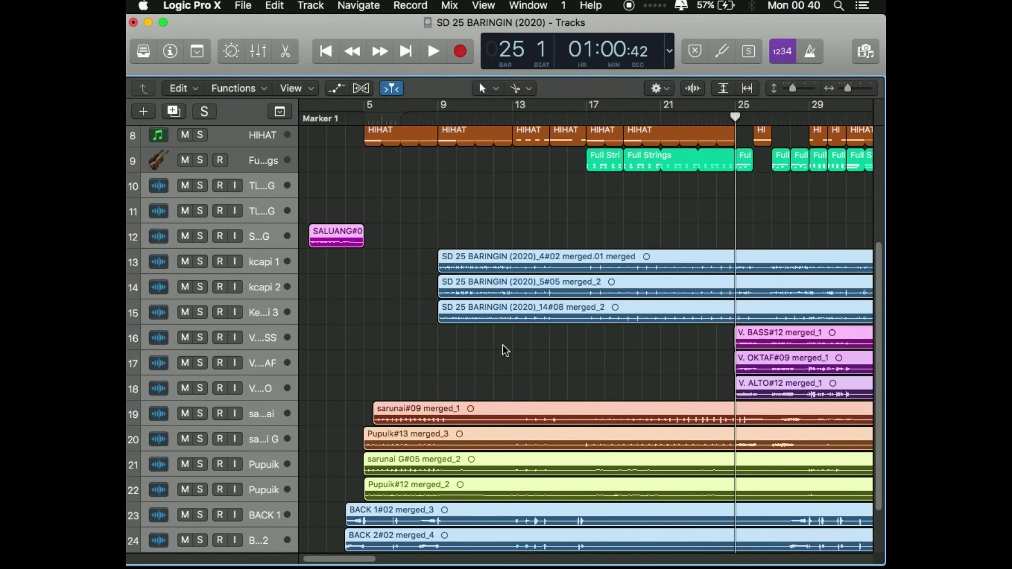
Step: Deselect all regions and enlarge the track heights to show the waveforms after bar 25 clearly
{"action": "left_click_drag", "start_coordinate": [352, 560], "coordinate": [389, 560]}
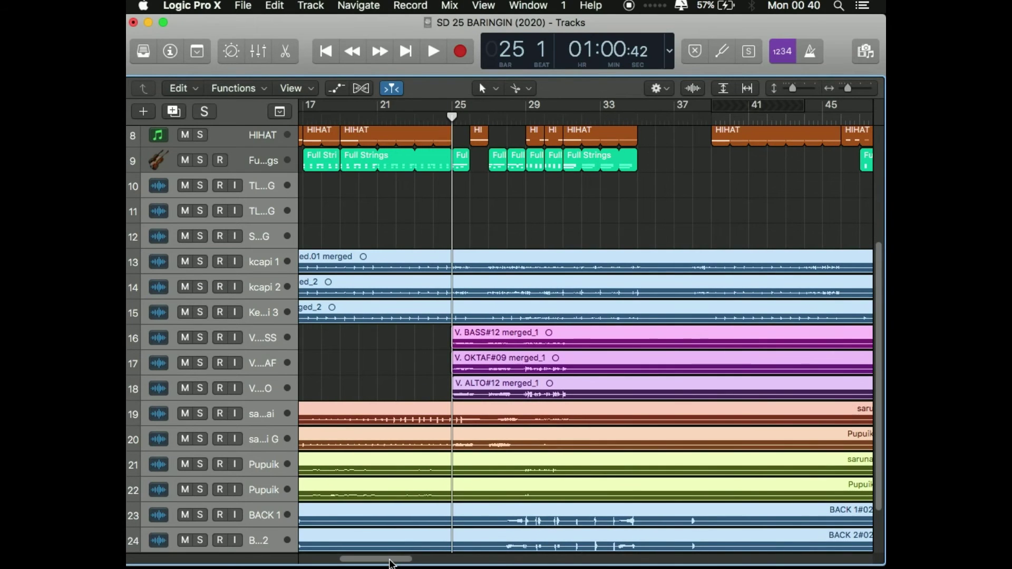
{"action": "left_click", "coordinate": [378, 376]}
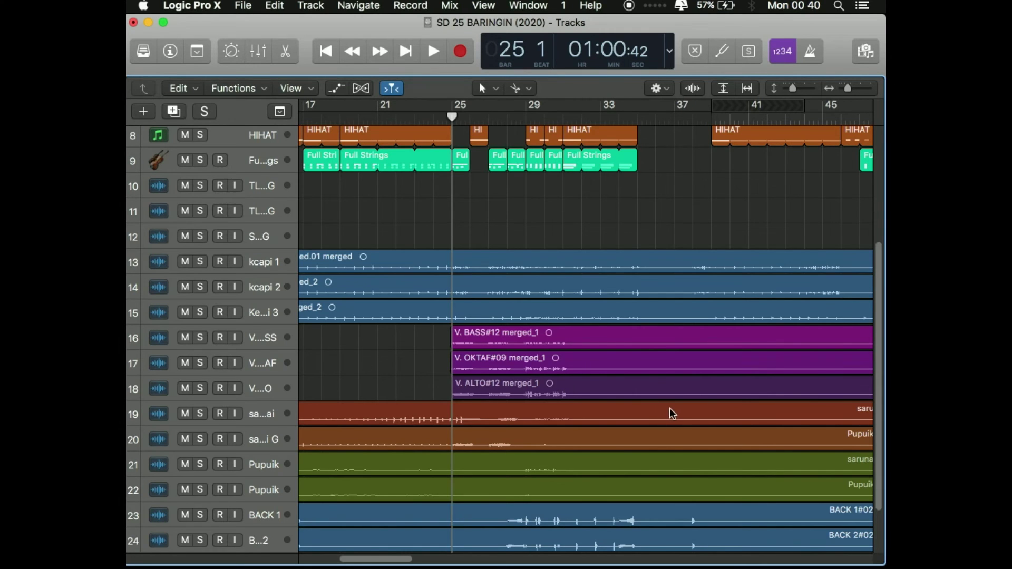
{"action": "key", "text": "super+Down"}
{"action": "key", "text": "super+Down"}
{"action": "key", "text": "super+Down"}
{"action": "key", "text": "super+Down"}
{"action": "key", "text": "super+Down"}
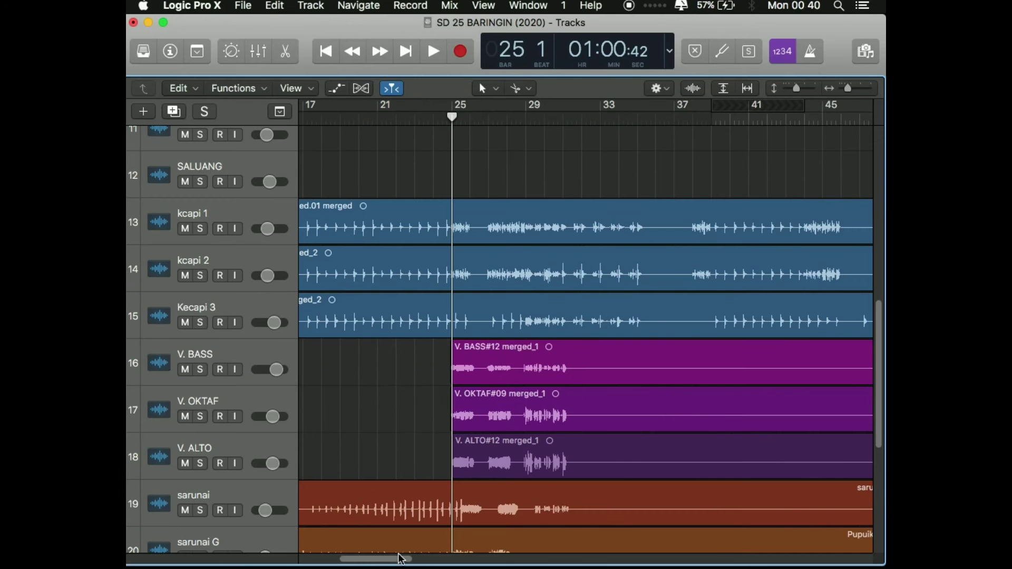
Step: Set the playhead to bar 24, solo the V. BASS track and listen to passages of its merged region
{"action": "left_click_drag", "start_coordinate": [390, 563], "coordinate": [397, 563]}
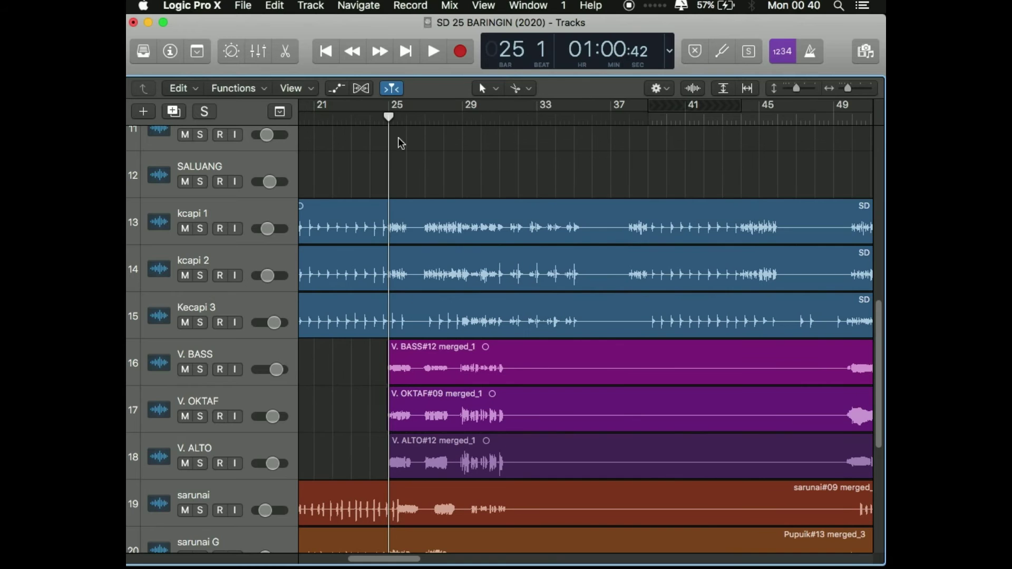
{"action": "left_click", "coordinate": [378, 124]}
{"action": "left_click", "coordinate": [439, 357]}
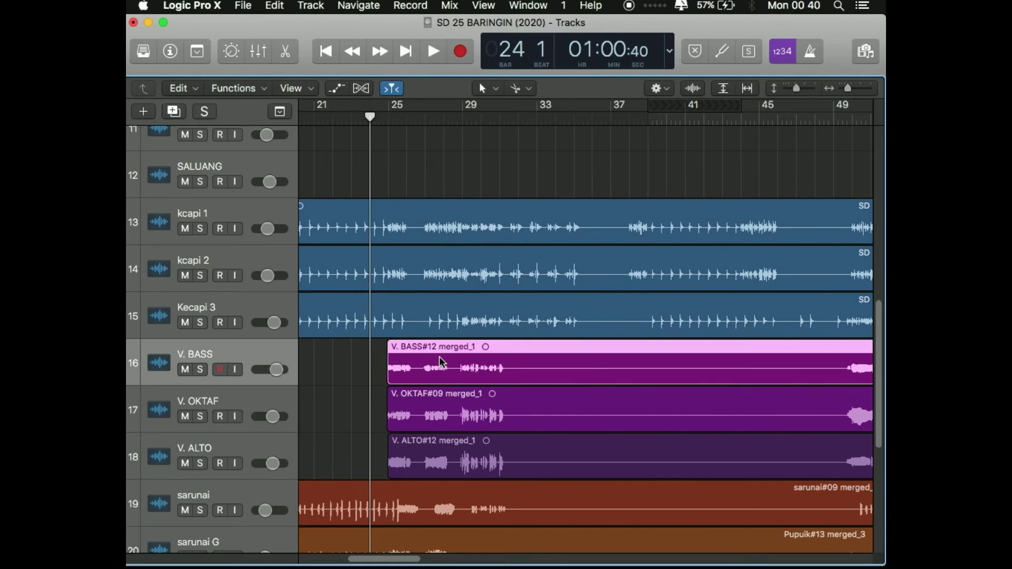
{"action": "left_click", "coordinate": [200, 370]}
{"action": "key", "text": "space"}
{"action": "key", "text": "space"}
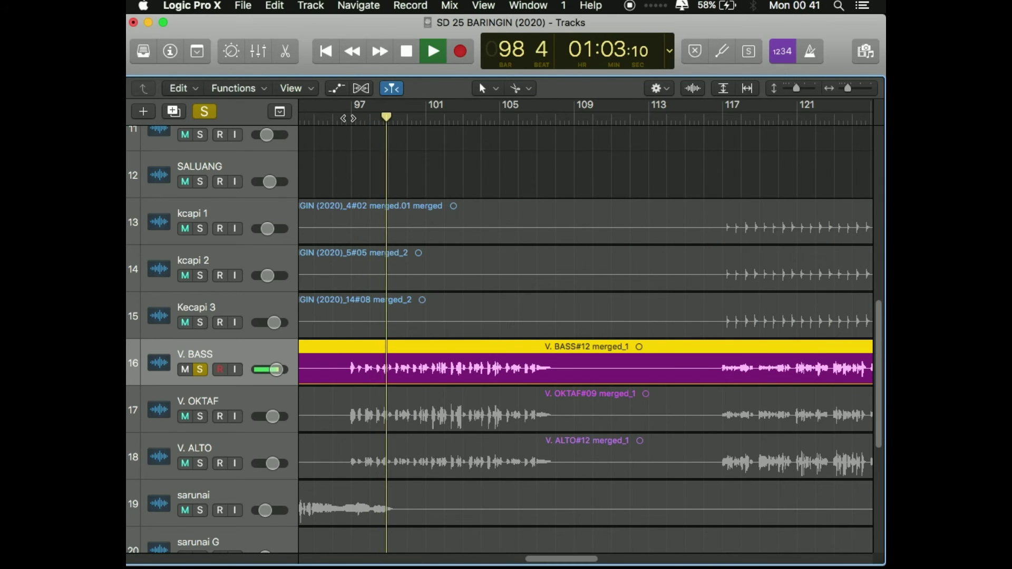
{"action": "key", "text": "space"}
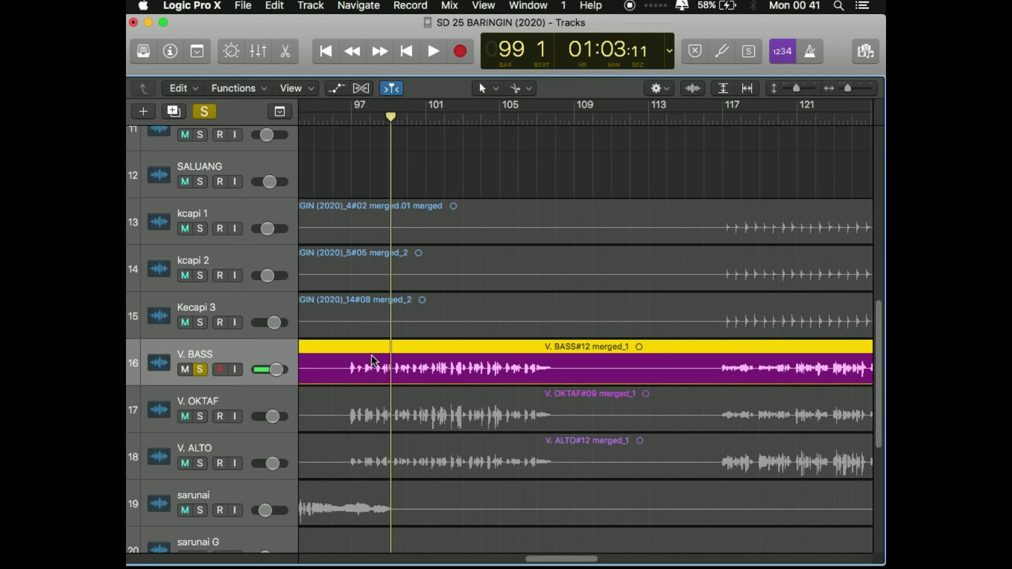
Step: Open the V. BASS region in the audio track editor and set its flex mode to Flex Time - Slicing
{"action": "double_click", "coordinate": [407, 362]}
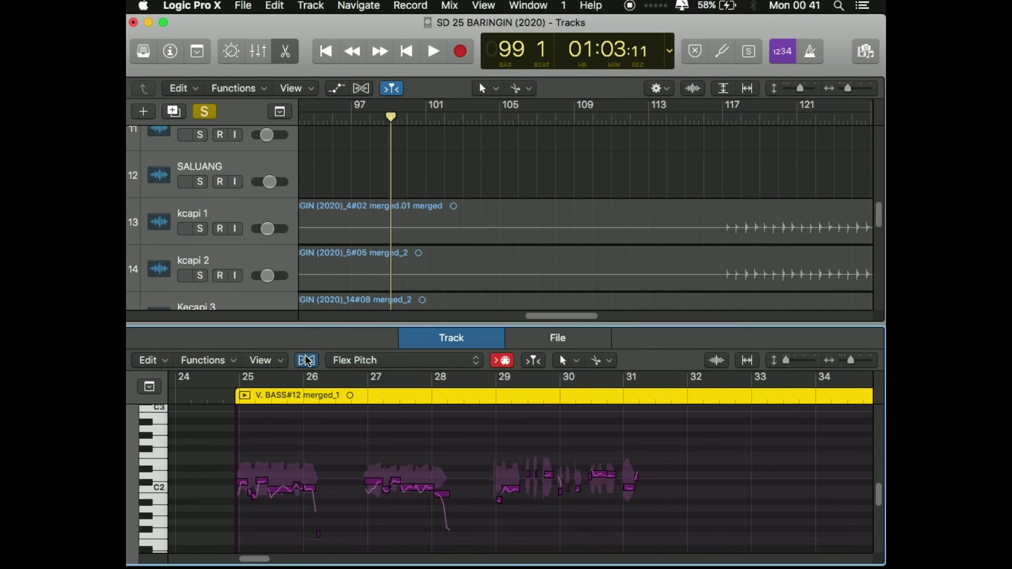
{"action": "left_click", "coordinate": [306, 360]}
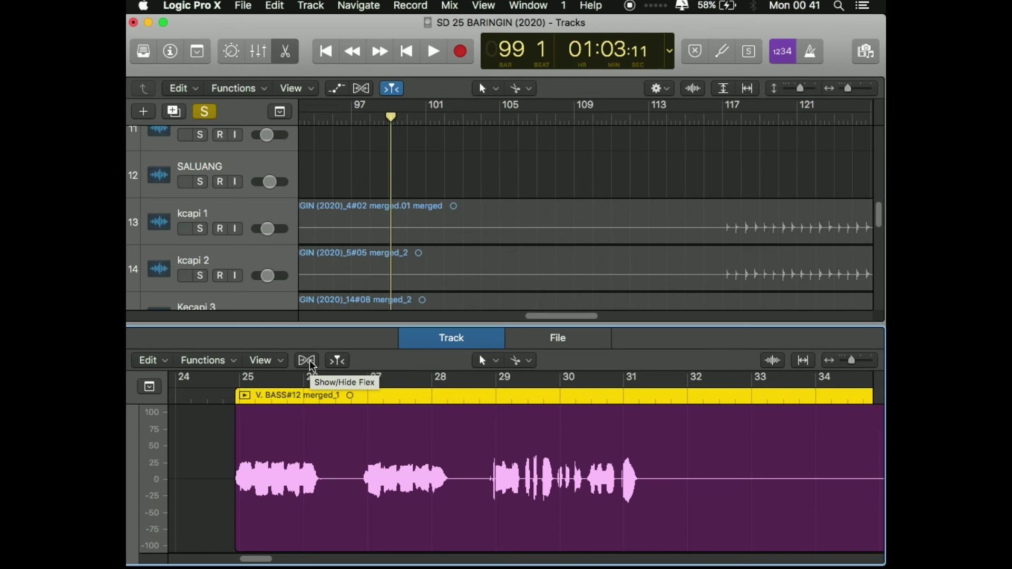
{"action": "left_click", "coordinate": [312, 365]}
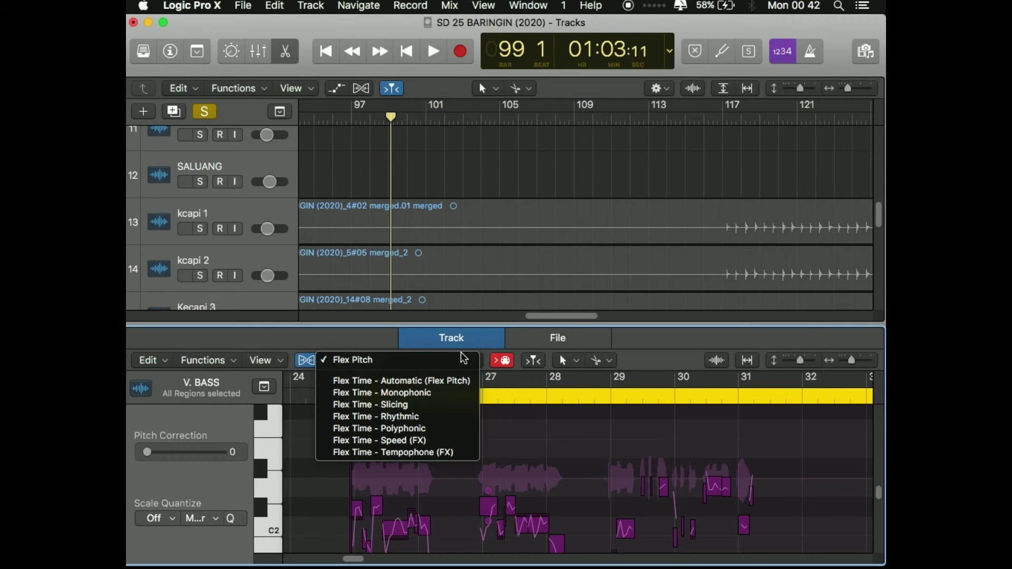
{"action": "left_click", "coordinate": [449, 406]}
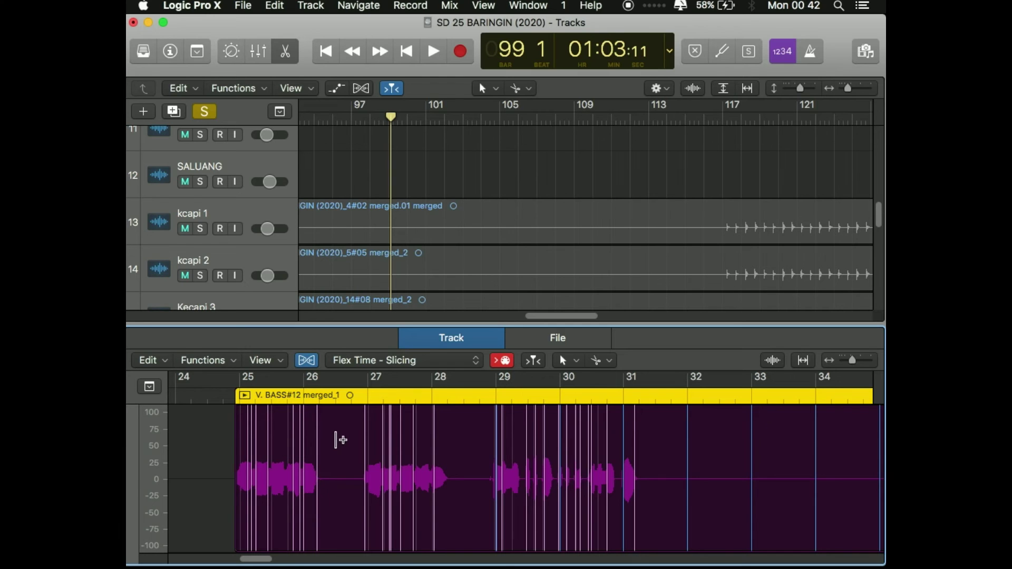
Step: Add a flex marker at bar 25 in the V. BASS region
{"action": "key", "text": "super+Right"}
{"action": "key", "text": "super+Right"}
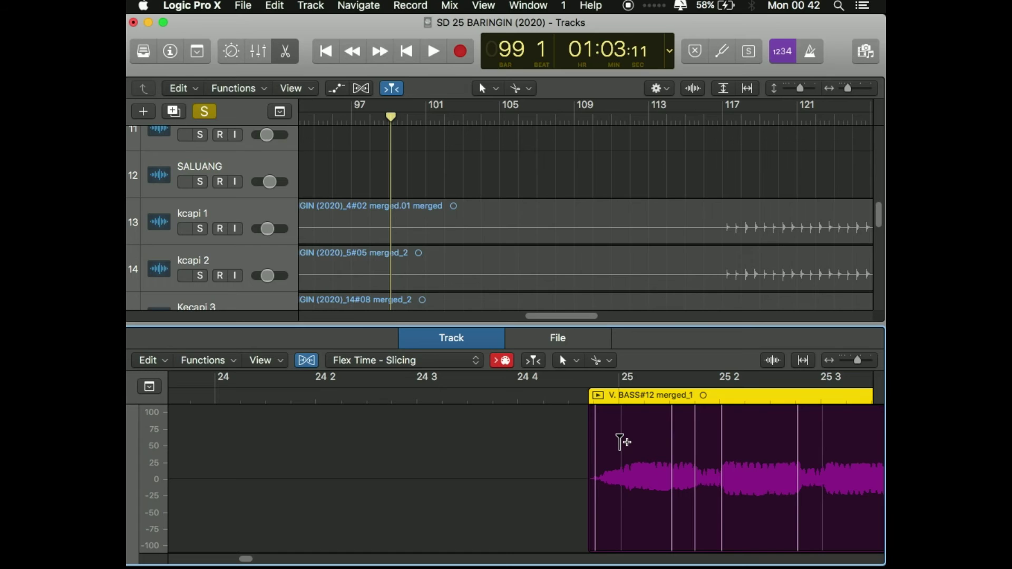
{"action": "left_click", "coordinate": [620, 441]}
{"action": "mouse_move", "coordinate": [620, 442]}
{"action": "left_mouse_down"}
{"action": "mouse_move", "coordinate": [612, 436]}
{"action": "mouse_move", "coordinate": [638, 429]}
{"action": "mouse_move", "coordinate": [608, 440]}
{"action": "mouse_move", "coordinate": [639, 447]}
{"action": "mouse_move", "coordinate": [621, 446]}
{"action": "left_mouse_up"}
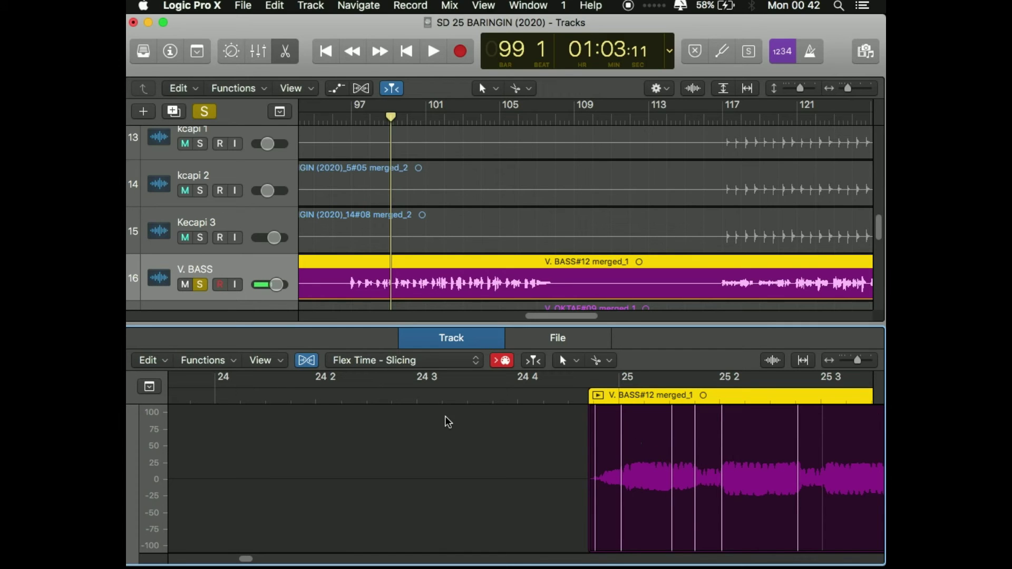
Step: Switch the V. BASS track's flex mode to Flex Pitch and display the notes from bar 25
{"action": "left_click", "coordinate": [476, 364]}
{"action": "left_click", "coordinate": [501, 446]}
{"action": "left_click", "coordinate": [473, 366]}
{"action": "left_click", "coordinate": [405, 316]}
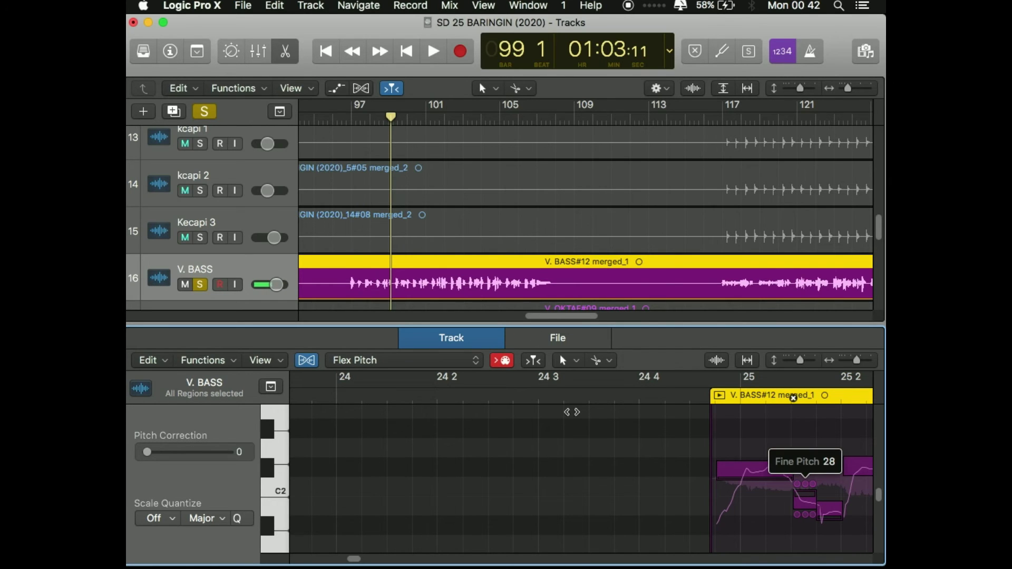
{"action": "left_click_drag", "start_coordinate": [360, 561], "coordinate": [357, 560]}
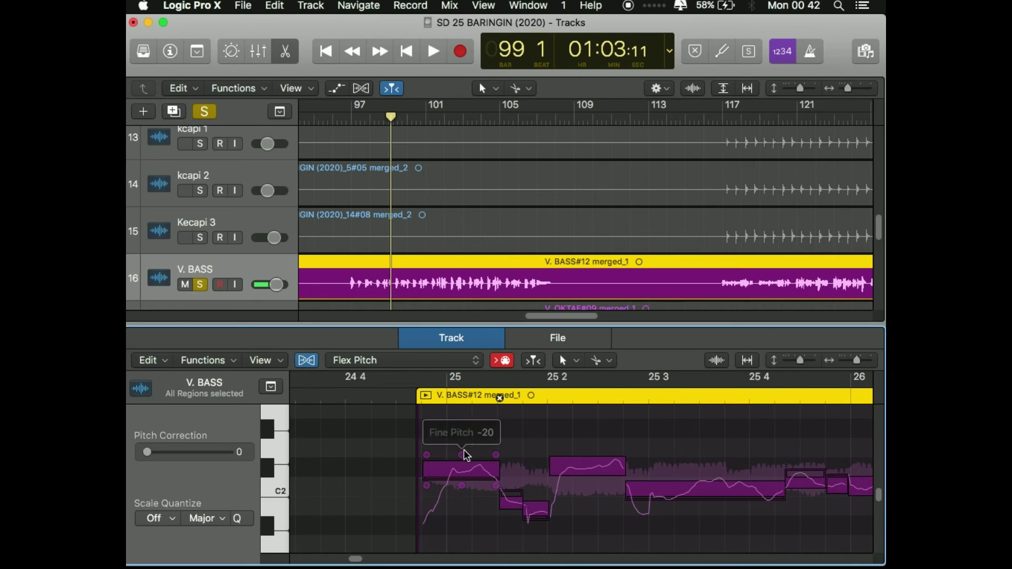
Step: Check the V. BASS notes around bar 25, then lower the region's first note by a semitone to C2
{"action": "left_click_drag", "start_coordinate": [450, 425], "coordinate": [467, 455]}
{"action": "left_click", "coordinate": [467, 467]}
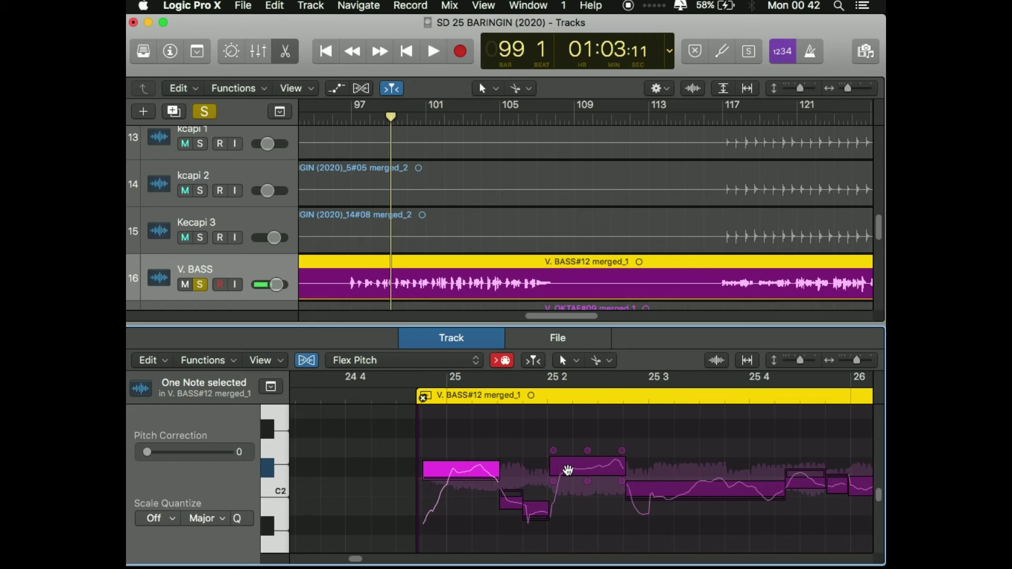
{"action": "left_click", "coordinate": [586, 468]}
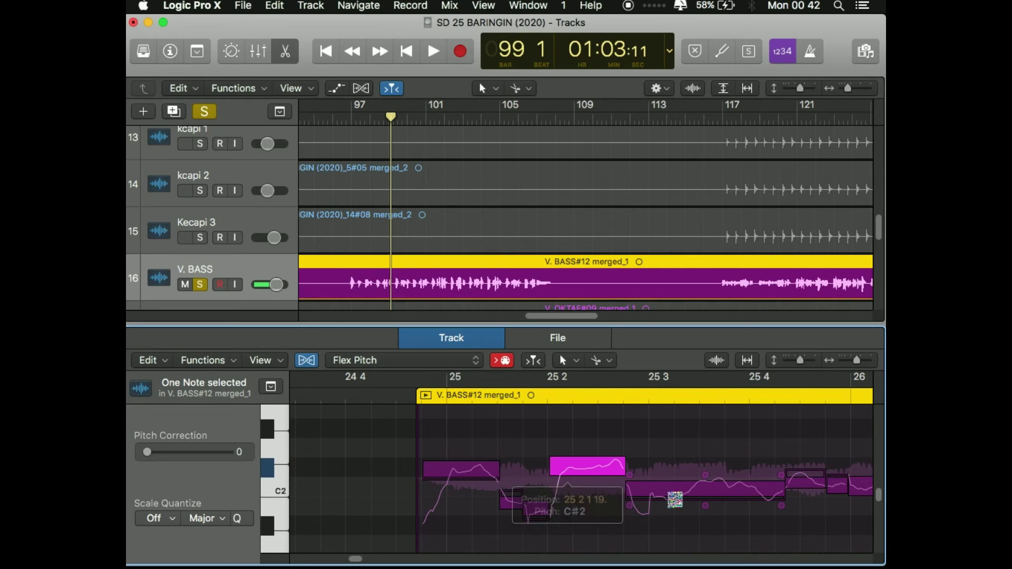
{"action": "left_click_drag", "start_coordinate": [356, 560], "coordinate": [356, 560]}
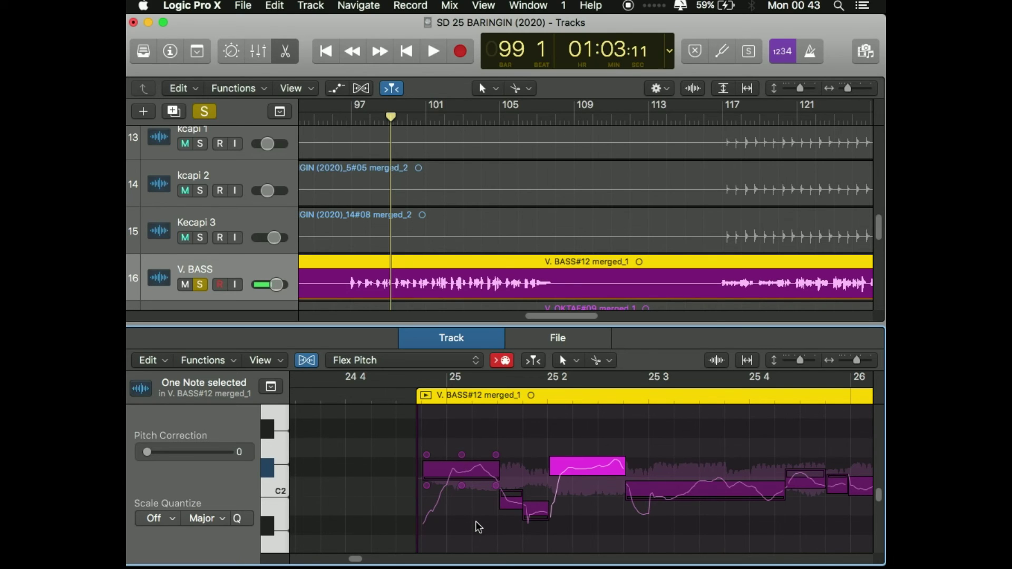
{"action": "left_click", "coordinate": [452, 472]}
{"action": "left_click", "coordinate": [446, 472]}
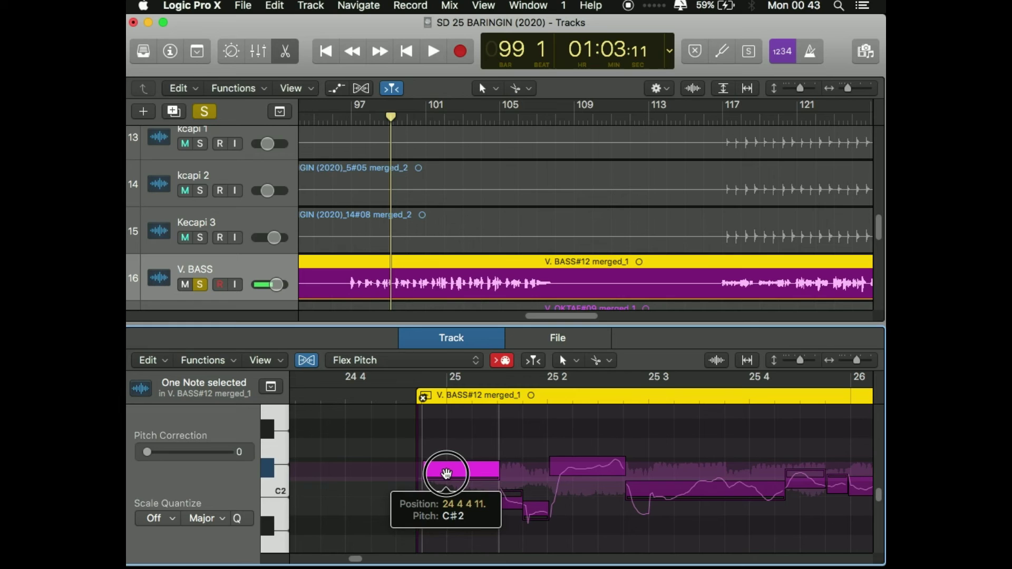
{"action": "left_click_drag", "start_coordinate": [447, 474], "coordinate": [447, 494]}
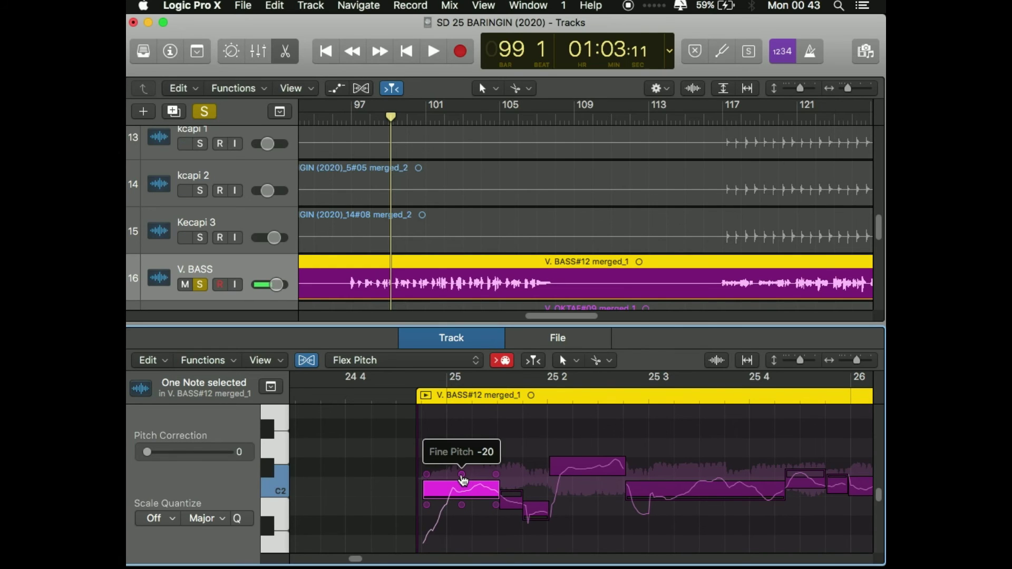
Step: Adjust the fine pitch of the first V. BASS note so it sits centred on C2
{"action": "left_click", "coordinate": [462, 475]}
{"action": "left_click_drag", "start_coordinate": [462, 474], "coordinate": [463, 478]}
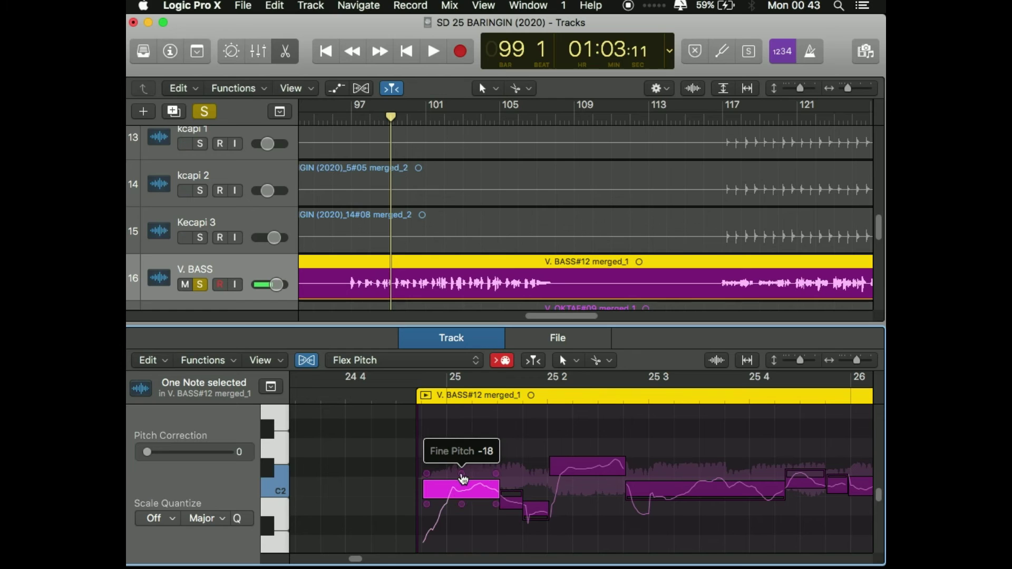
{"action": "left_click", "coordinate": [462, 474]}
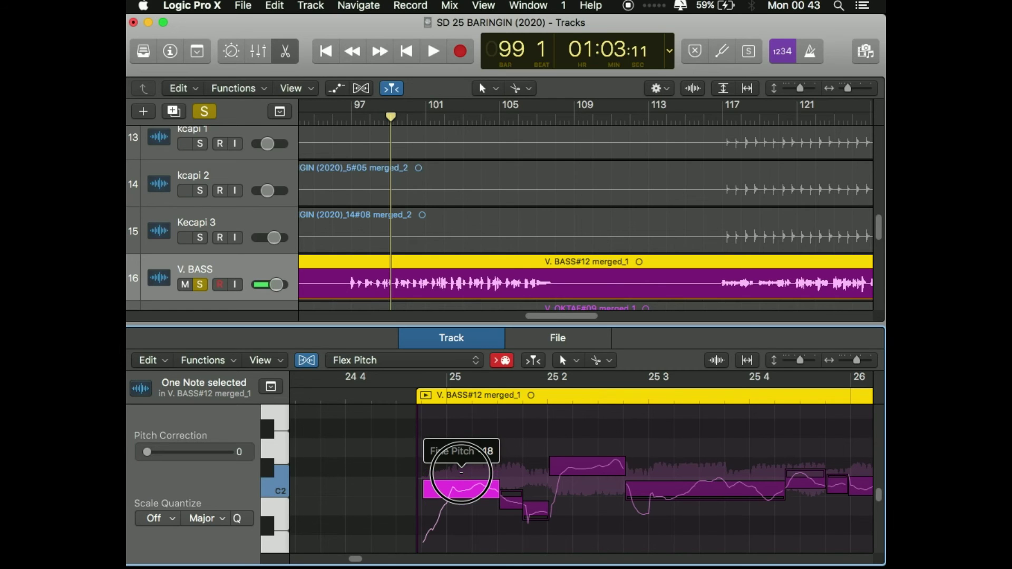
{"action": "left_click_drag", "start_coordinate": [462, 473], "coordinate": [454, 388]}
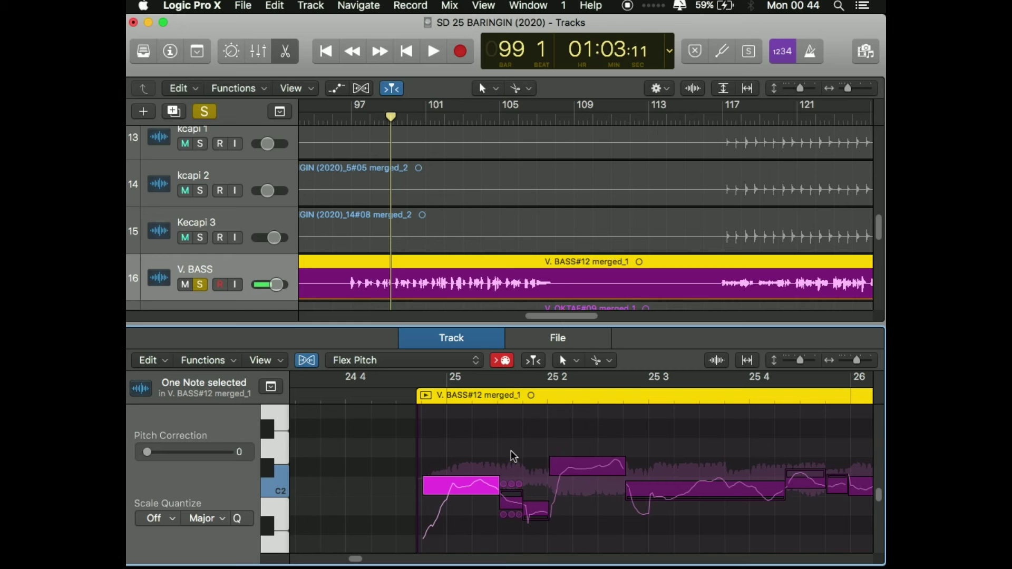
Step: Select five more V. BASS notes within bar 25, skipping the one at 25 2, and set them all to Perfect Pitch
{"action": "left_click_drag", "start_coordinate": [514, 437], "coordinate": [538, 543]}
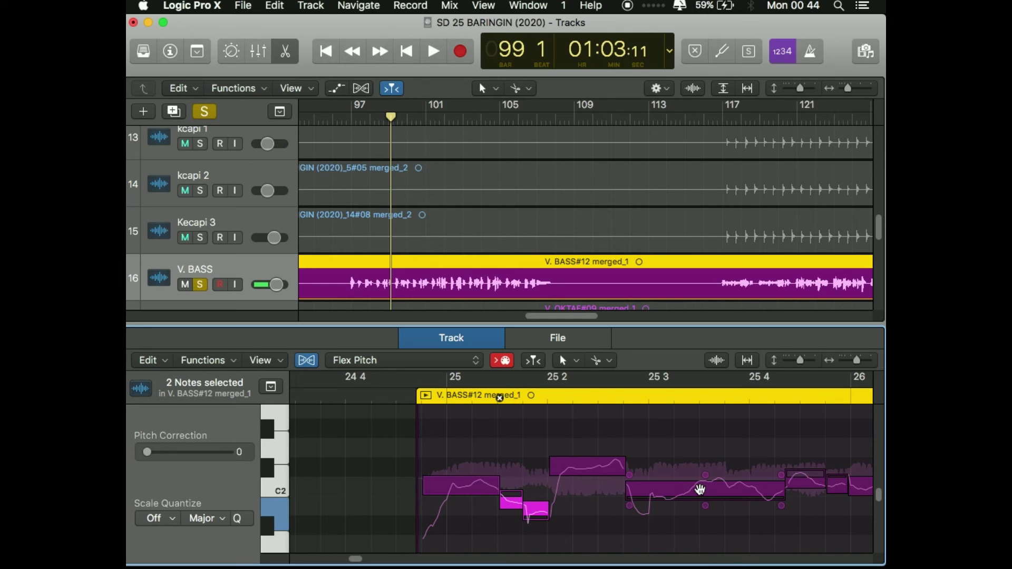
{"action": "left_click", "coordinate": [700, 489], "text": "shift"}
{"action": "left_click", "coordinate": [802, 482], "text": "shift"}
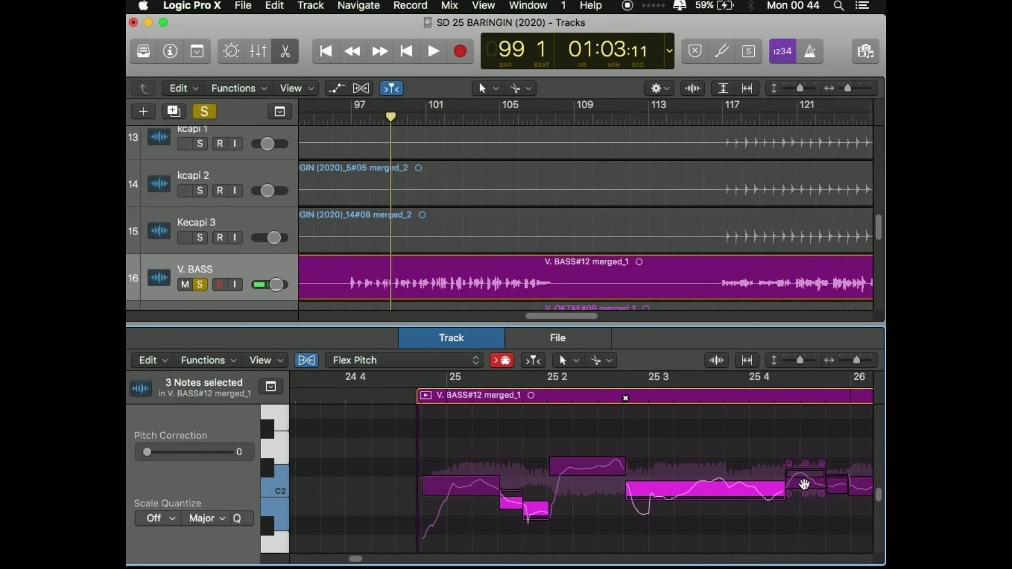
{"action": "left_click", "coordinate": [838, 483], "text": "shift"}
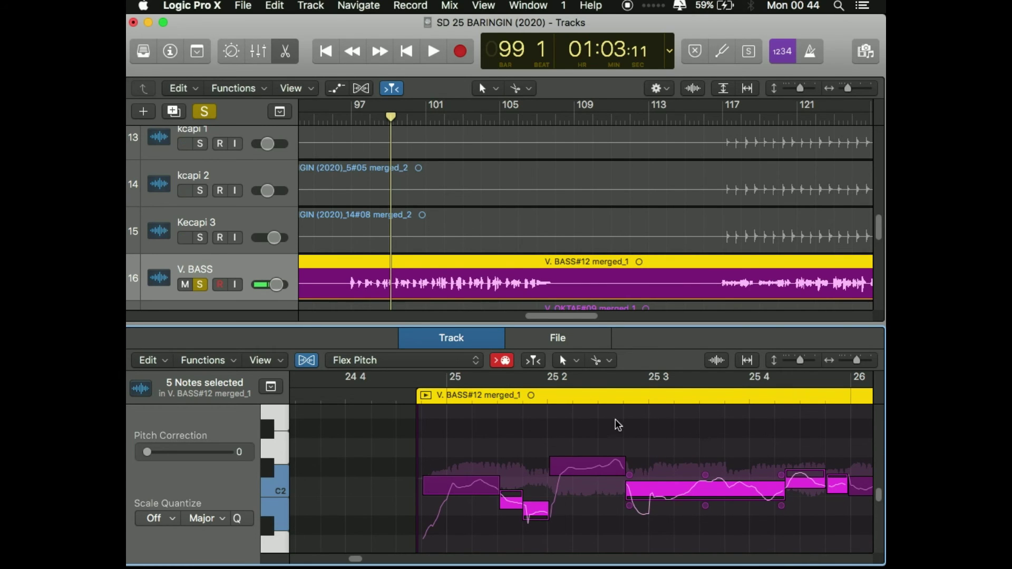
{"action": "right_click", "coordinate": [668, 422]}
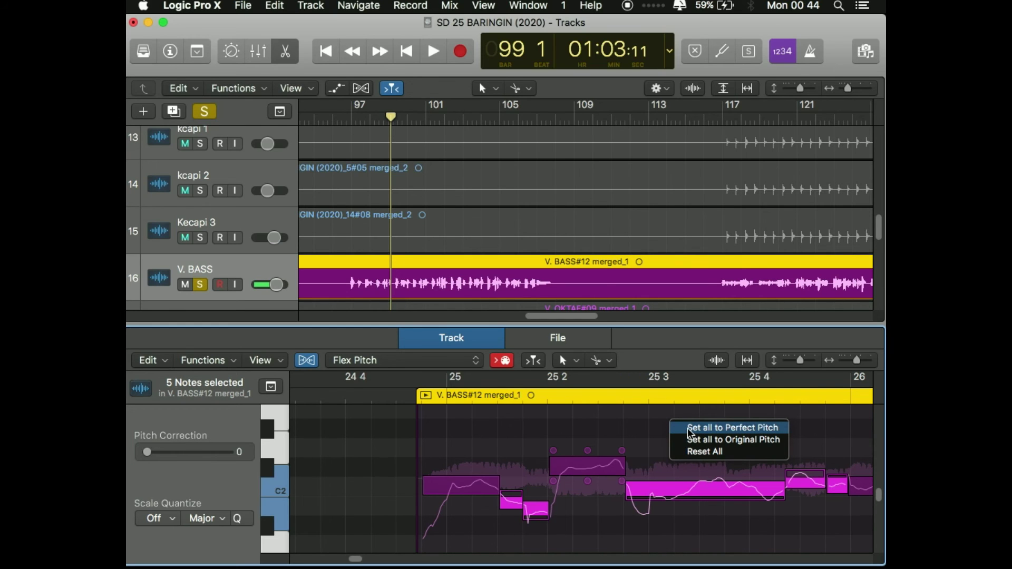
{"action": "left_click", "coordinate": [690, 428]}
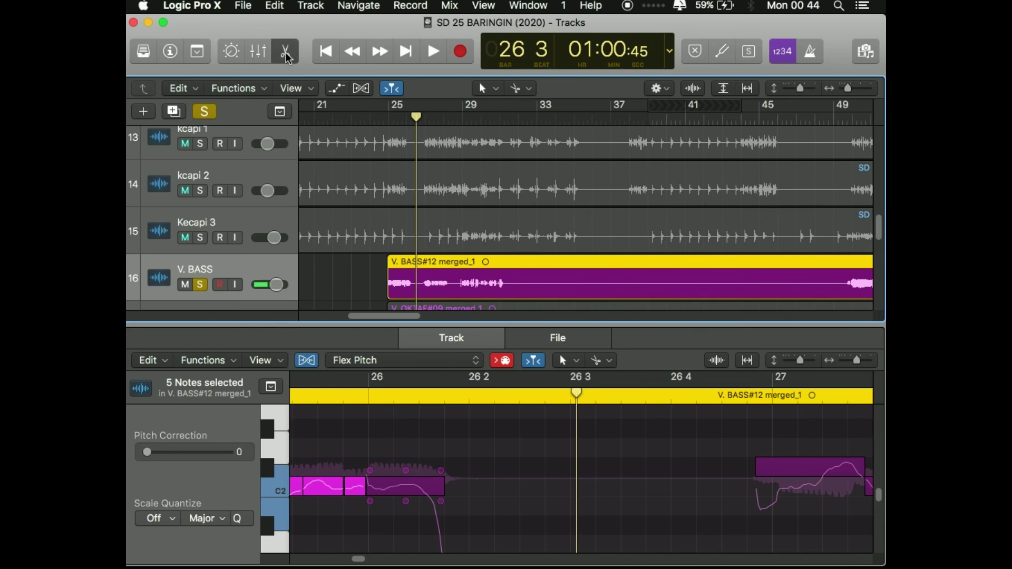
Step: Close the audio track editor and turn off soloing so all tracks are audible again
{"action": "left_click", "coordinate": [286, 51]}
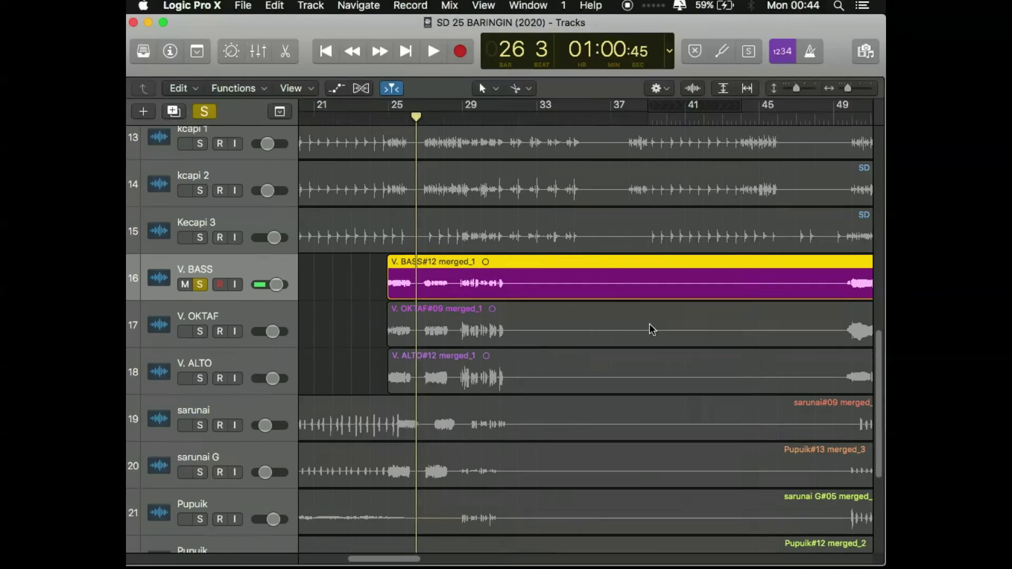
{"action": "scroll", "coordinate": [651, 328], "scroll_direction": "up", "scroll_amount": 4}
{"action": "key", "text": "super+Left"}
{"action": "key", "text": "super+Left"}
{"action": "key", "text": "super+Left"}
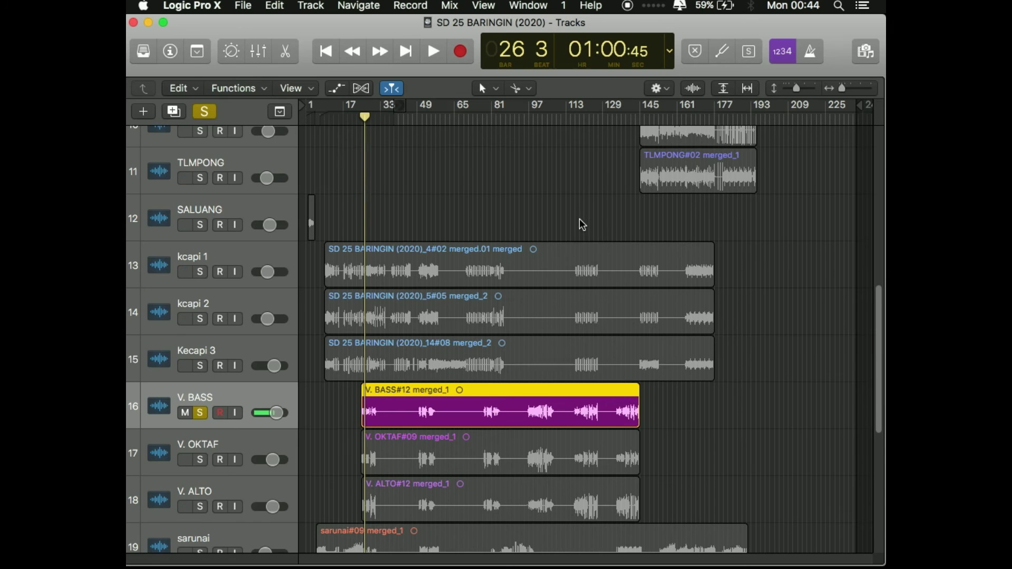
{"action": "scroll", "coordinate": [580, 224], "scroll_direction": "up", "scroll_amount": 5}
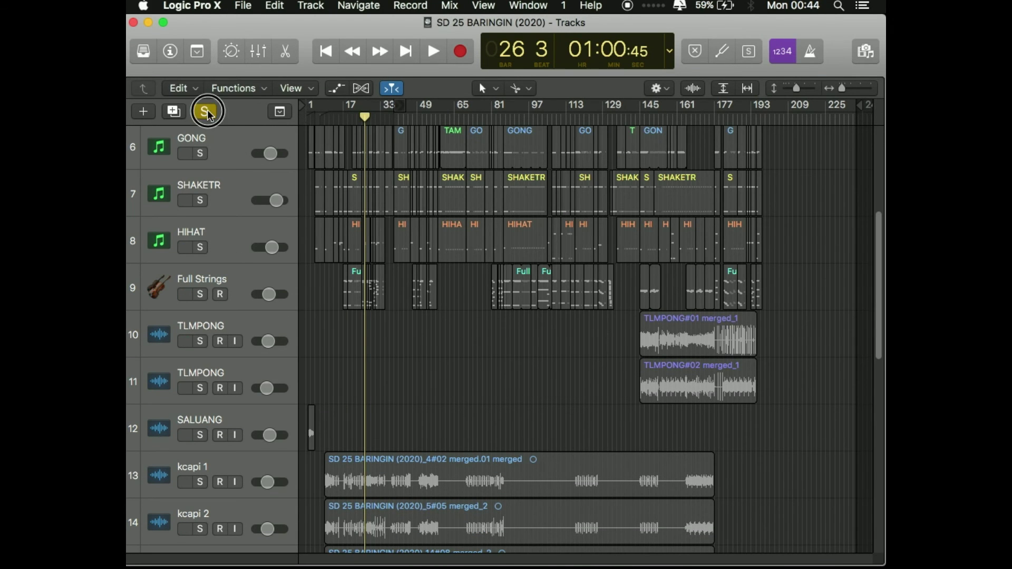
{"action": "left_click", "coordinate": [204, 111]}
Step: Solo the DJIMBE track and play it from bar 13 to about bar 15
{"action": "key", "text": "super+Right"}
{"action": "key", "text": "super+Right"}
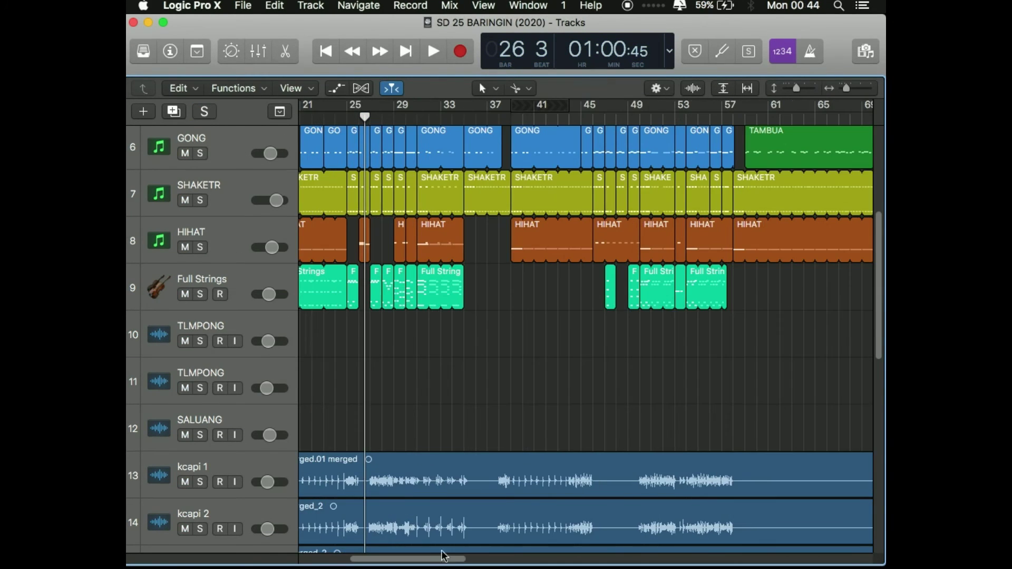
{"action": "left_click_drag", "start_coordinate": [439, 560], "coordinate": [379, 558]}
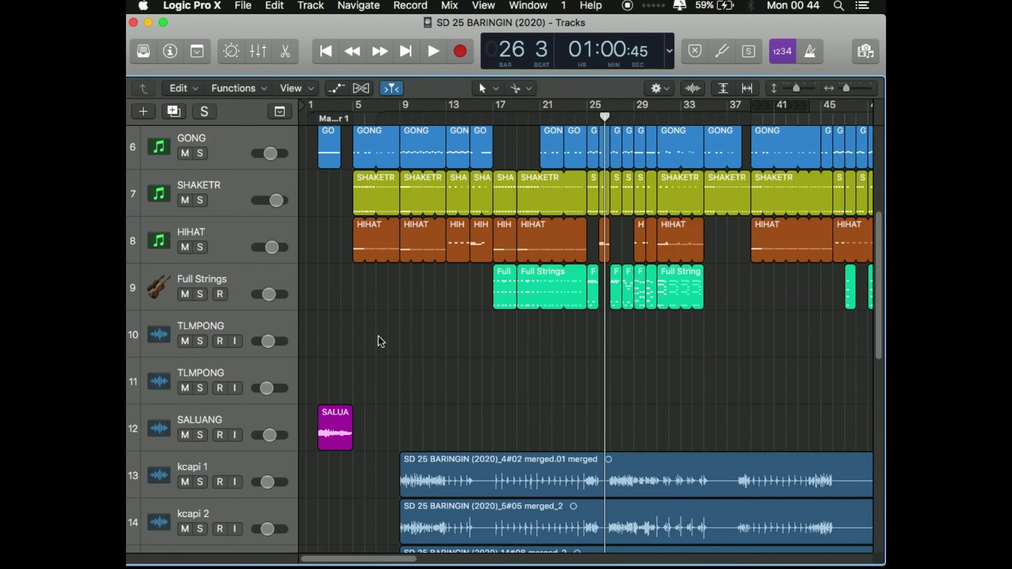
{"action": "scroll", "coordinate": [381, 342], "scroll_direction": "up", "scroll_amount": 1}
{"action": "scroll", "coordinate": [382, 345], "scroll_direction": "up", "scroll_amount": 2}
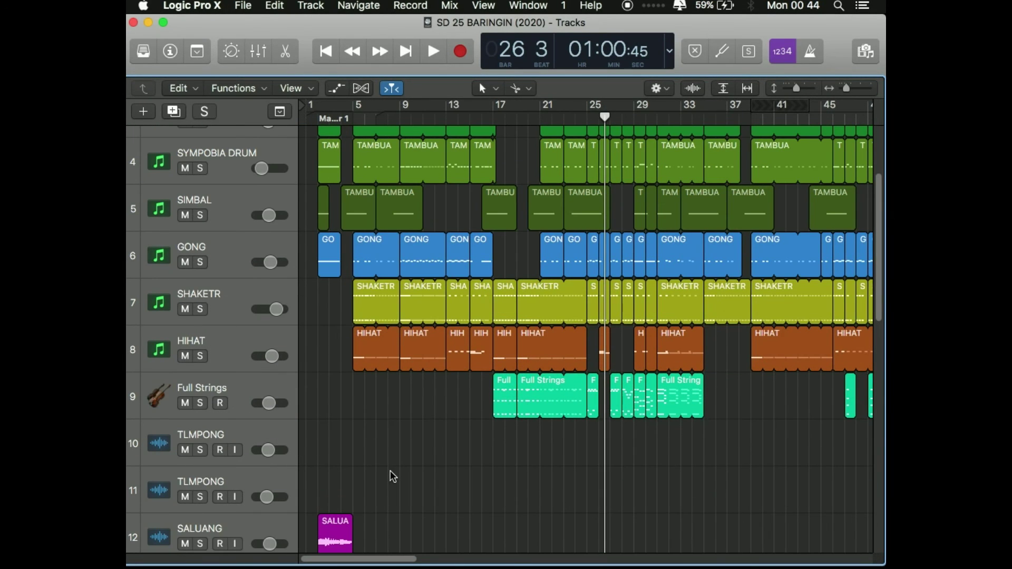
{"action": "scroll", "coordinate": [396, 483], "scroll_direction": "up", "scroll_amount": 3}
{"action": "left_click", "coordinate": [250, 145]}
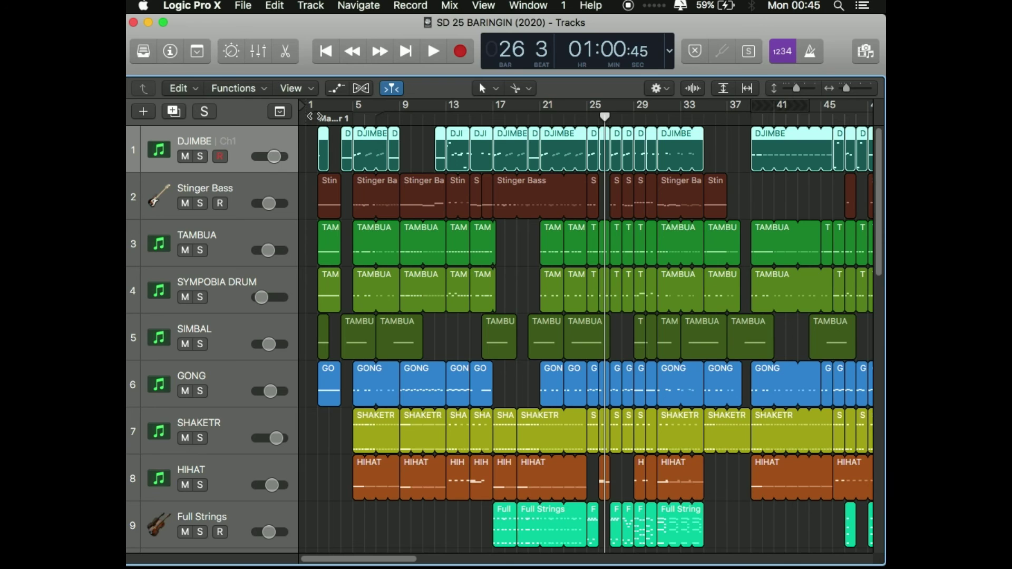
{"action": "key", "text": "Return"}
{"action": "left_click", "coordinate": [200, 156]}
{"action": "left_click", "coordinate": [446, 117]}
{"action": "key", "text": "space"}
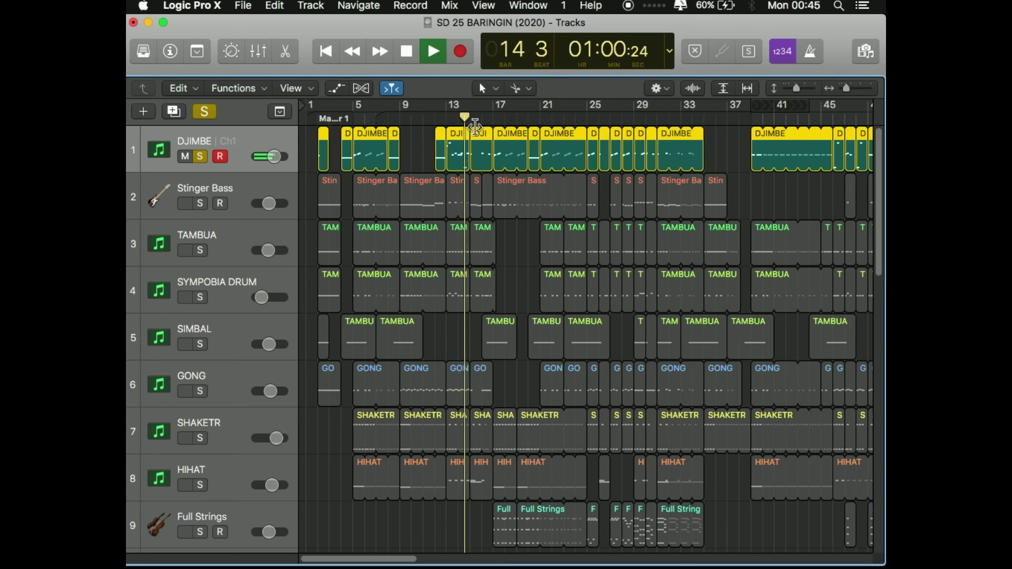
{"action": "key", "text": "space"}
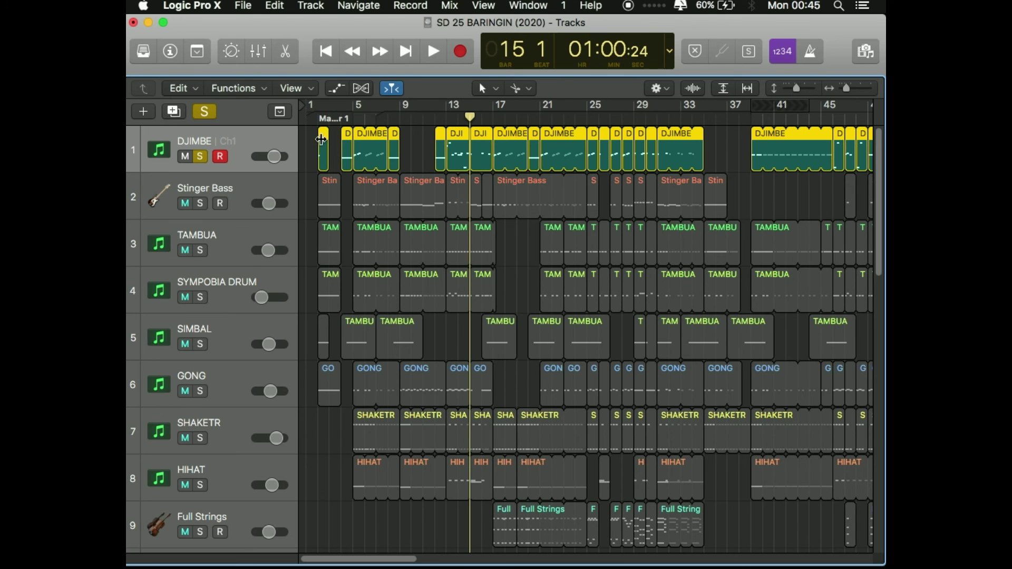
Step: Bounce all DJIMBE regions in place to a new track named DJIMBE_bip, muting the source, with Overload Protection Only normalization
{"action": "right_click", "coordinate": [267, 144]}
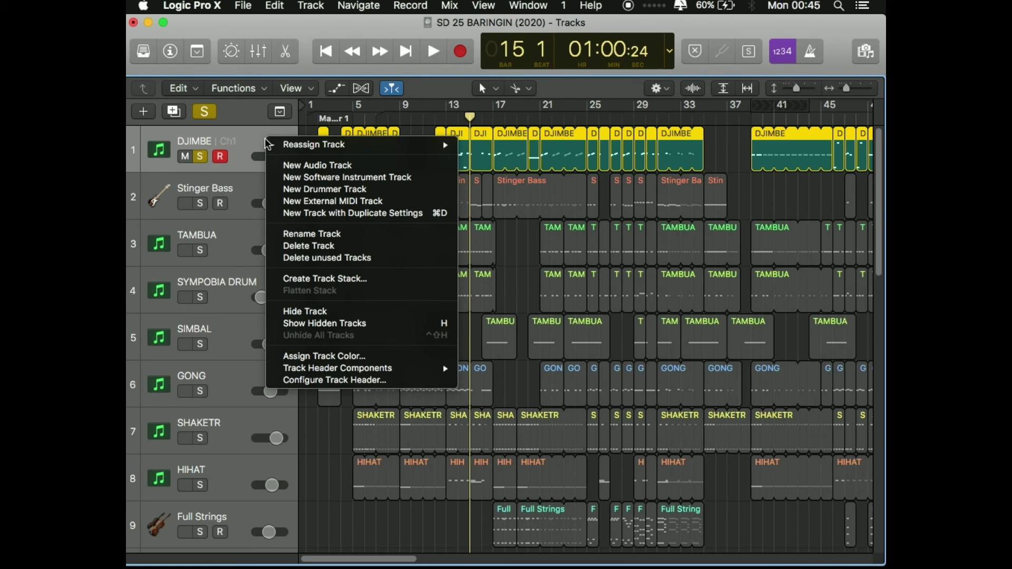
{"action": "left_click", "coordinate": [726, 160]}
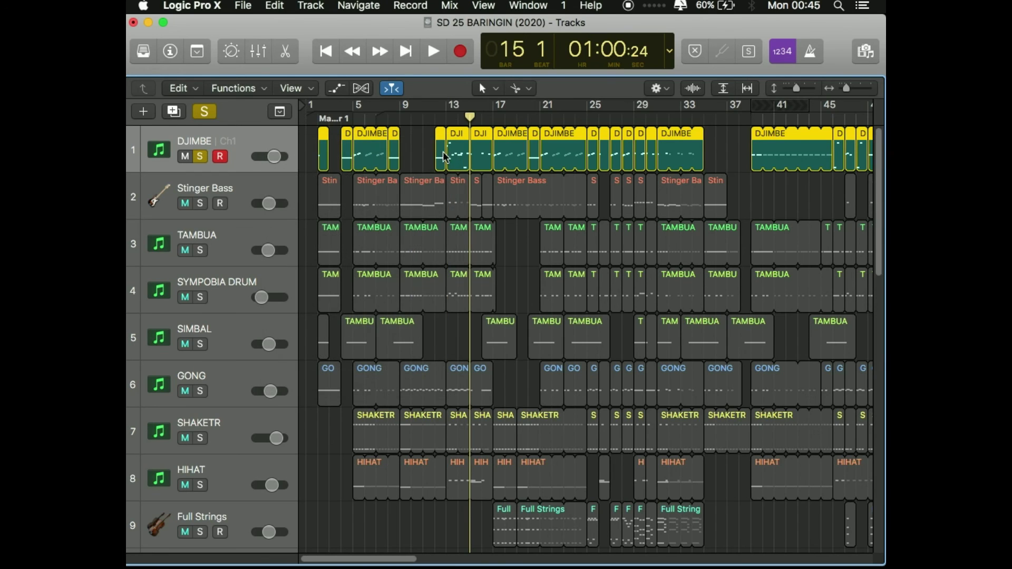
{"action": "left_click_drag", "start_coordinate": [307, 153], "coordinate": [651, 140]}
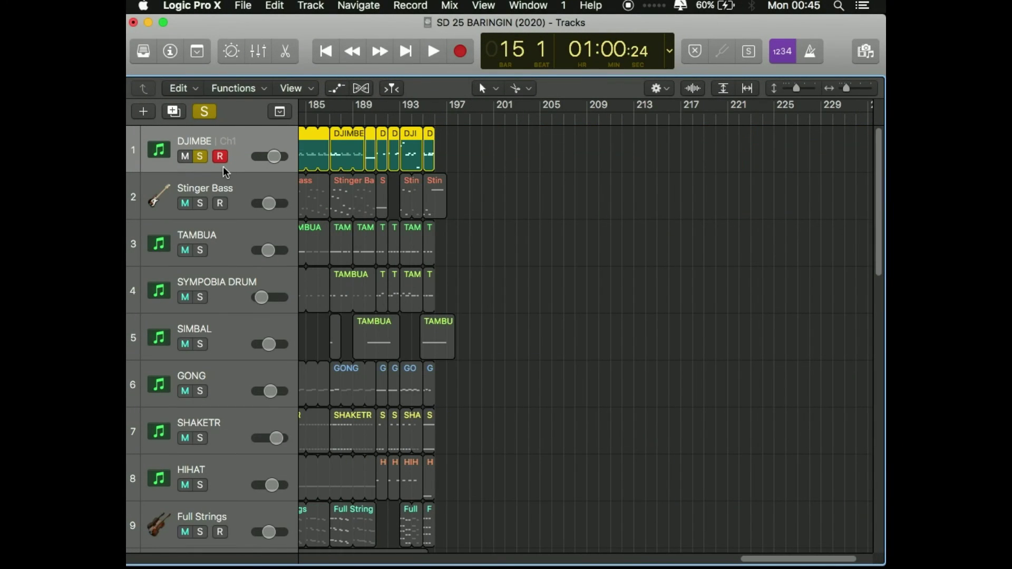
{"action": "right_click", "coordinate": [319, 153]}
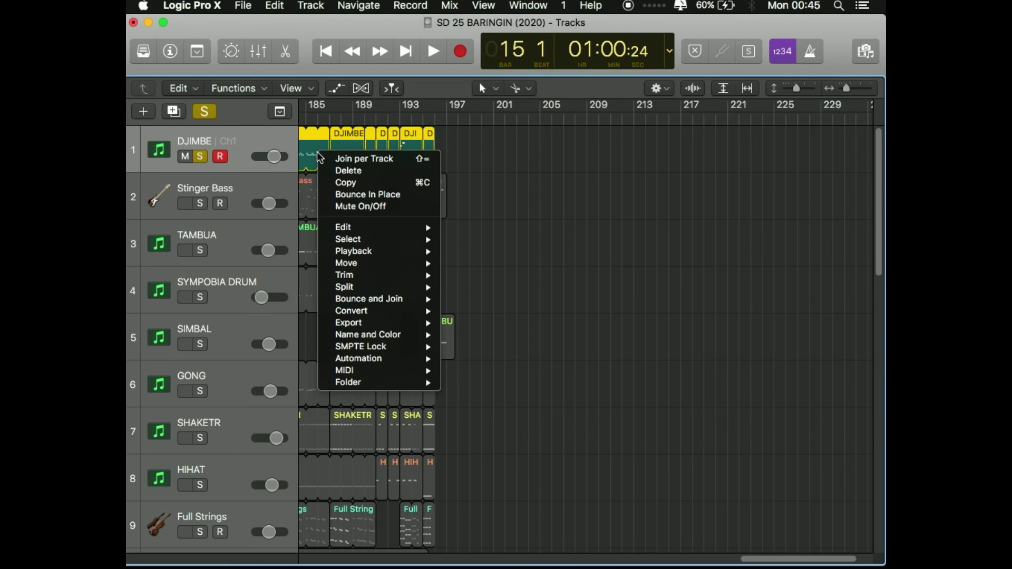
{"action": "left_click", "coordinate": [382, 196]}
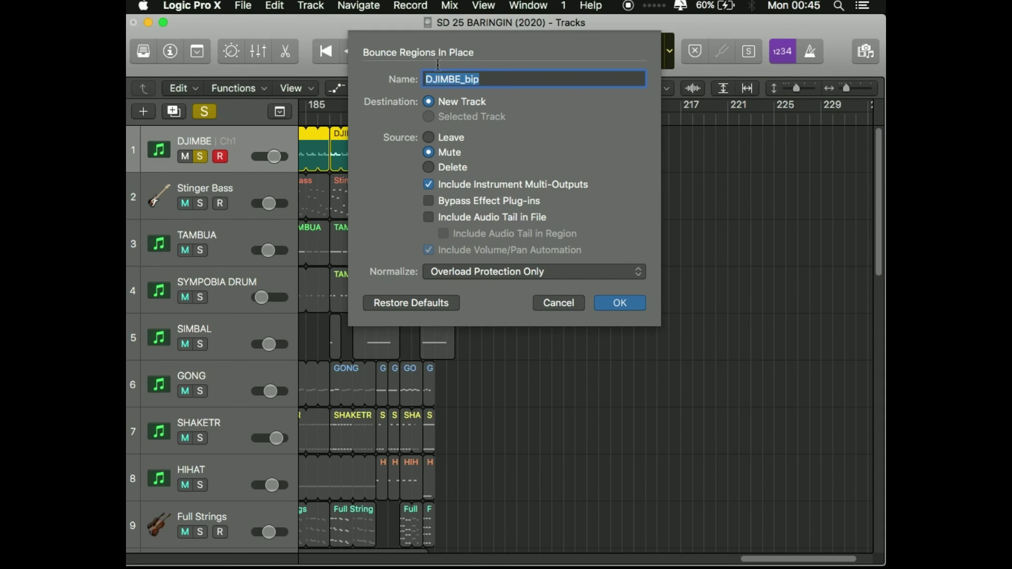
{"action": "left_click", "coordinate": [477, 80]}
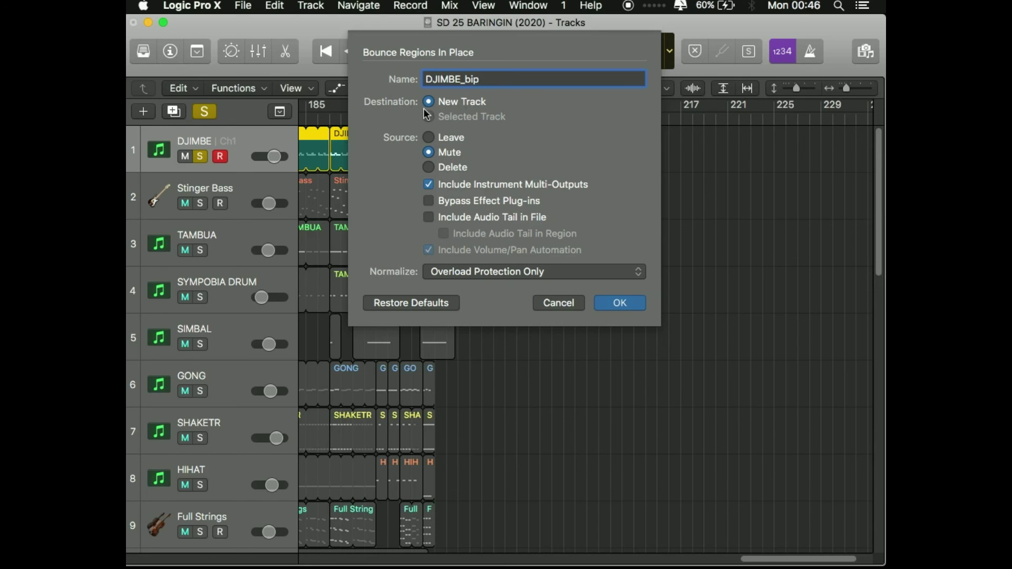
{"action": "left_click", "coordinate": [631, 305]}
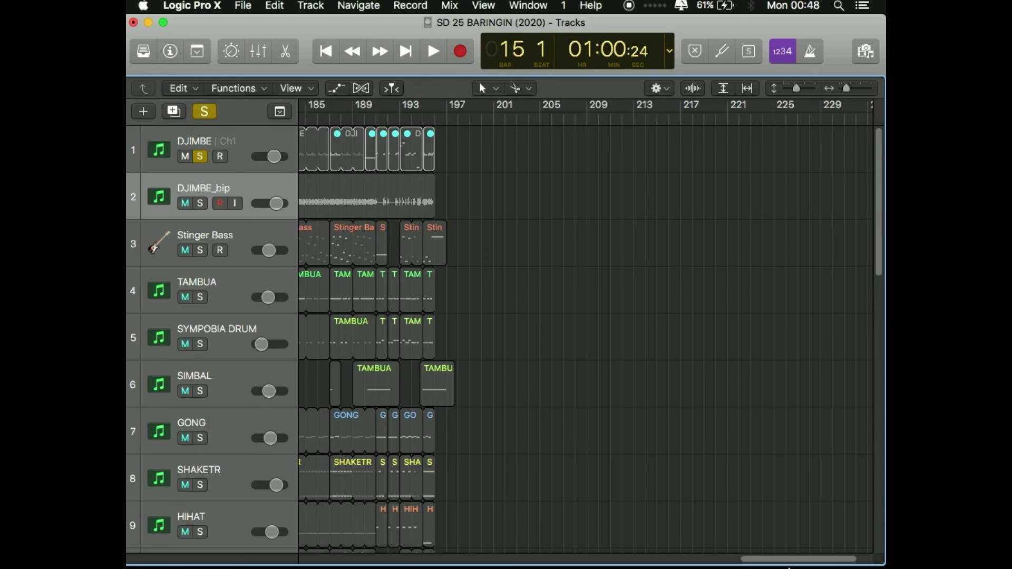
Step: Return to the start of the arrangement, compare the DJIMBE and DJIMBE_bip tracks, and solo DJIMBE_bip
{"action": "left_click_drag", "start_coordinate": [795, 559], "coordinate": [246, 559]}
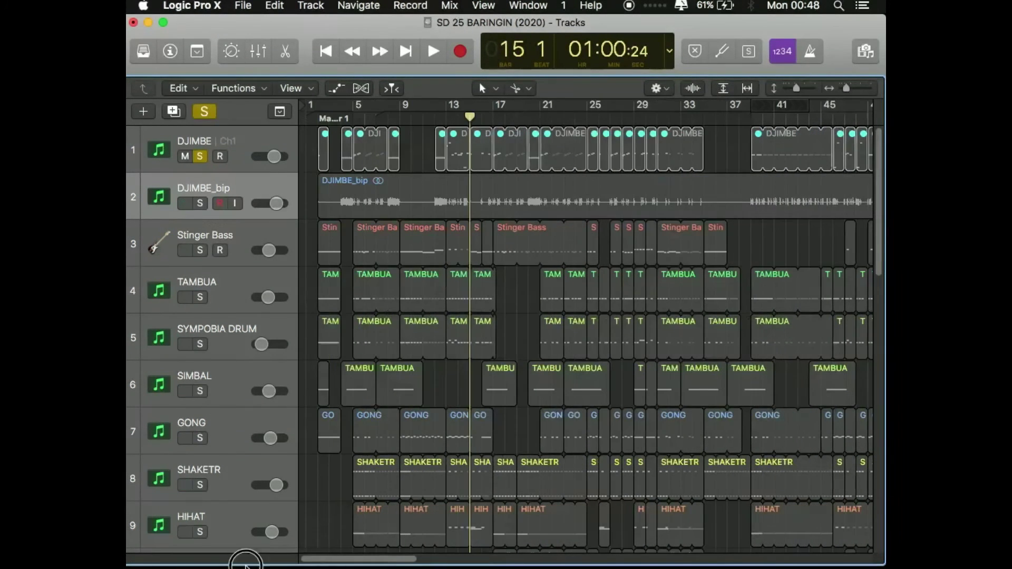
{"action": "left_click", "coordinate": [246, 188]}
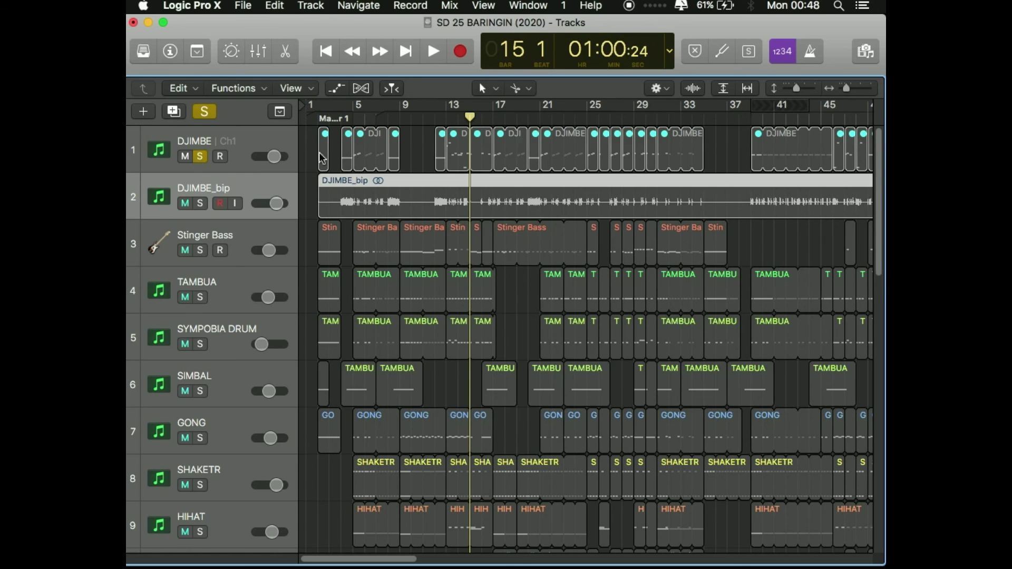
{"action": "left_click", "coordinate": [265, 153]}
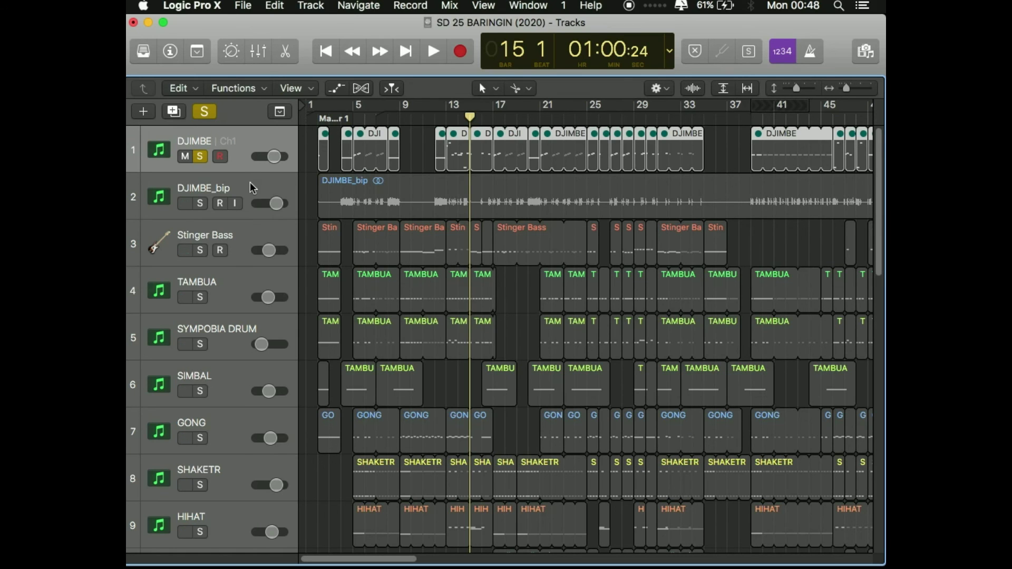
{"action": "left_click", "coordinate": [221, 193]}
{"action": "left_click", "coordinate": [201, 205]}
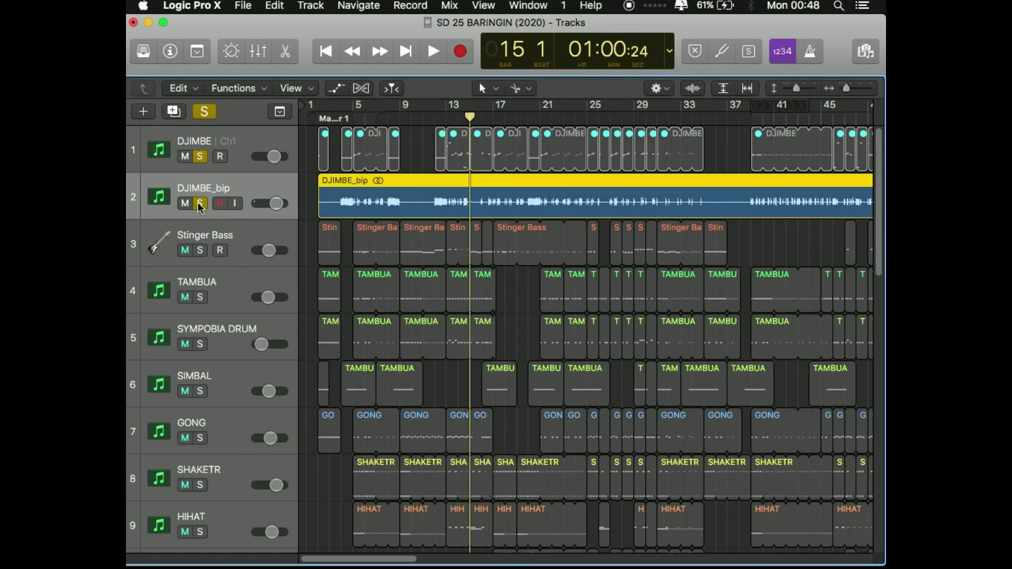
Step: Play the soloed DJIMBE_bip audio briefly from bar 4 and again from bar 13 to bar 14
{"action": "left_click", "coordinate": [345, 117]}
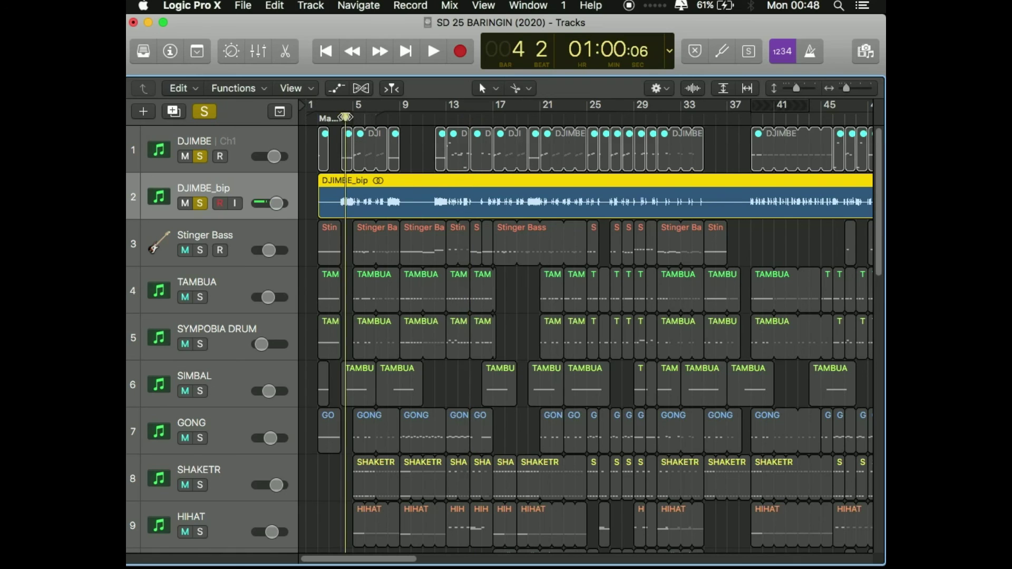
{"action": "key", "text": "space"}
{"action": "key", "text": "space"}
{"action": "left_click", "coordinate": [443, 119]}
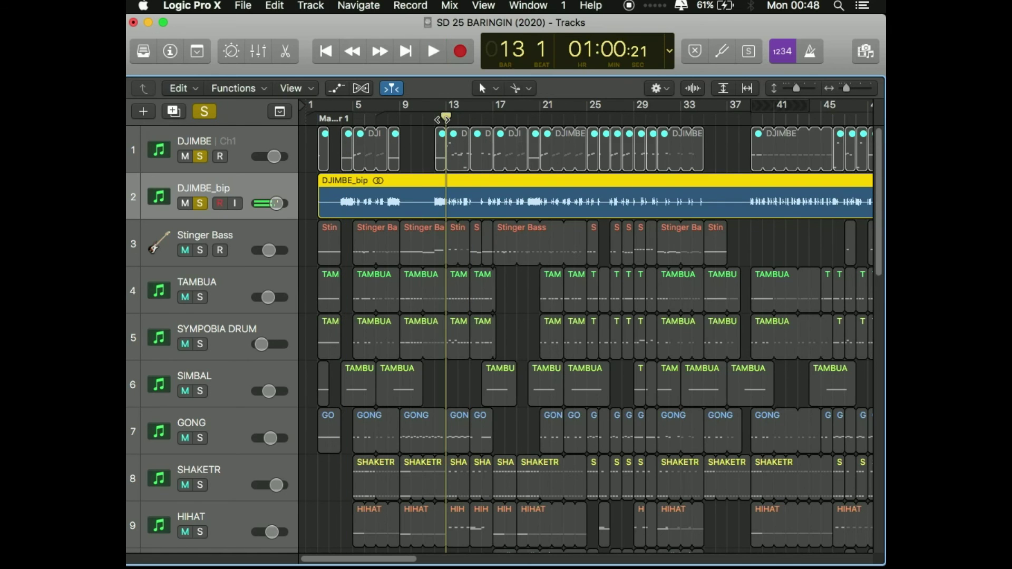
{"action": "key", "text": "space"}
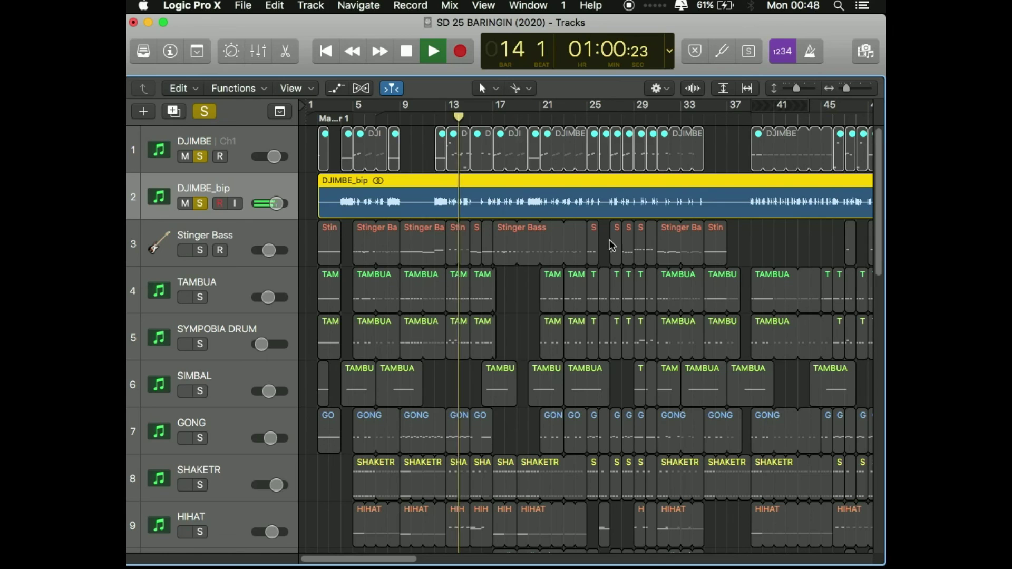
{"action": "key", "text": "space"}
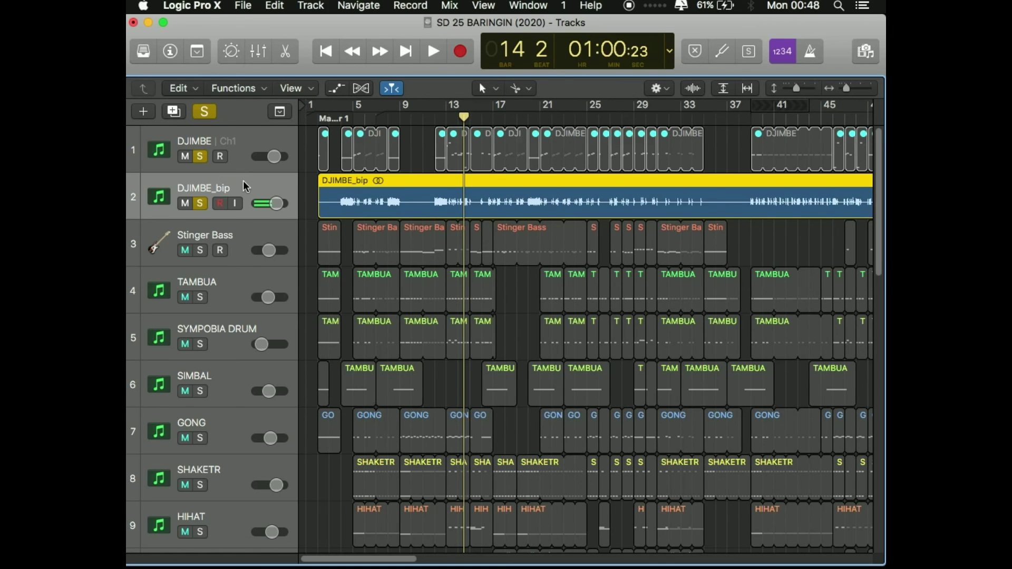
{"action": "left_click", "coordinate": [240, 147]}
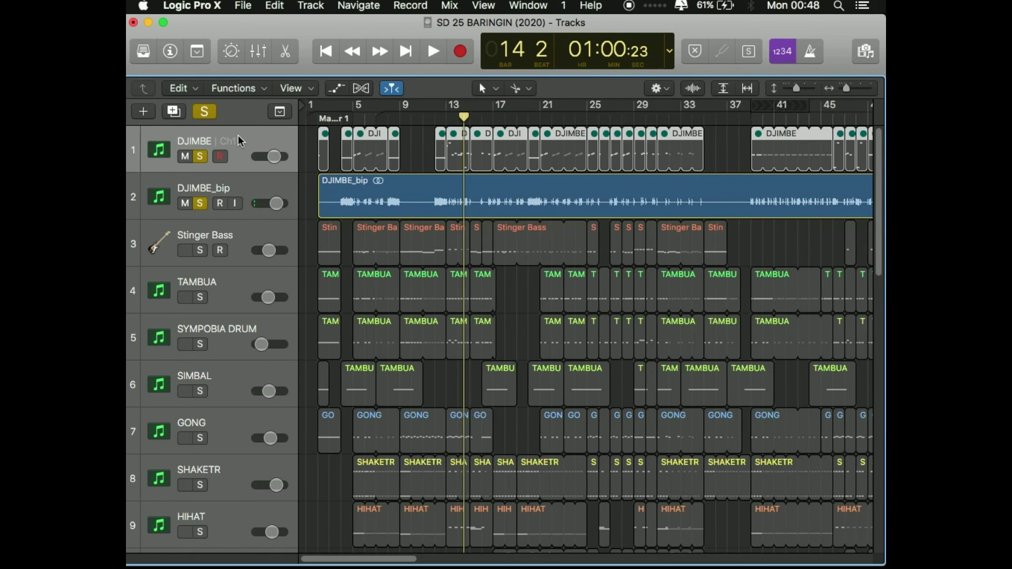
{"action": "right_click", "coordinate": [235, 143]}
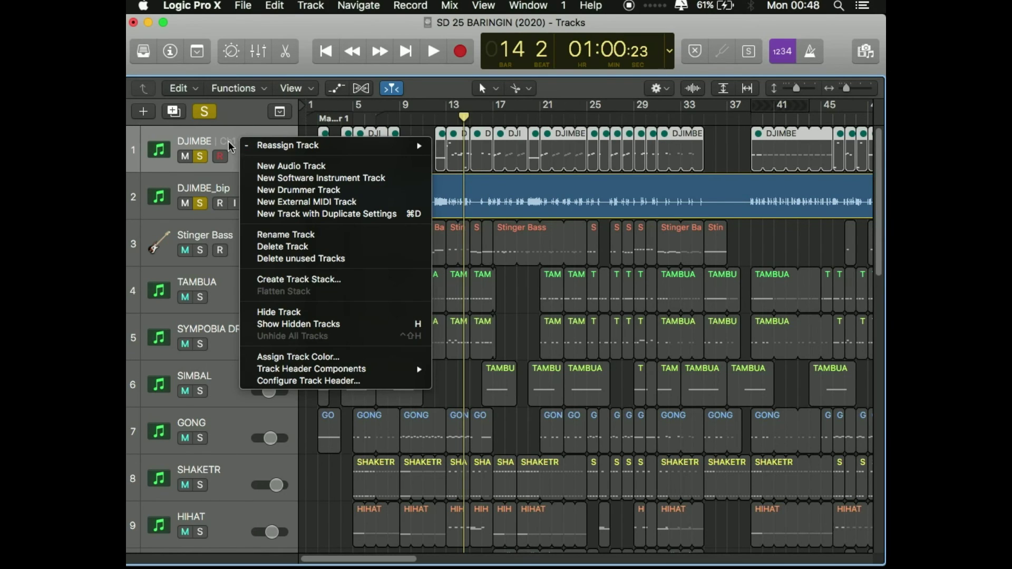
{"action": "left_click", "coordinate": [221, 137]}
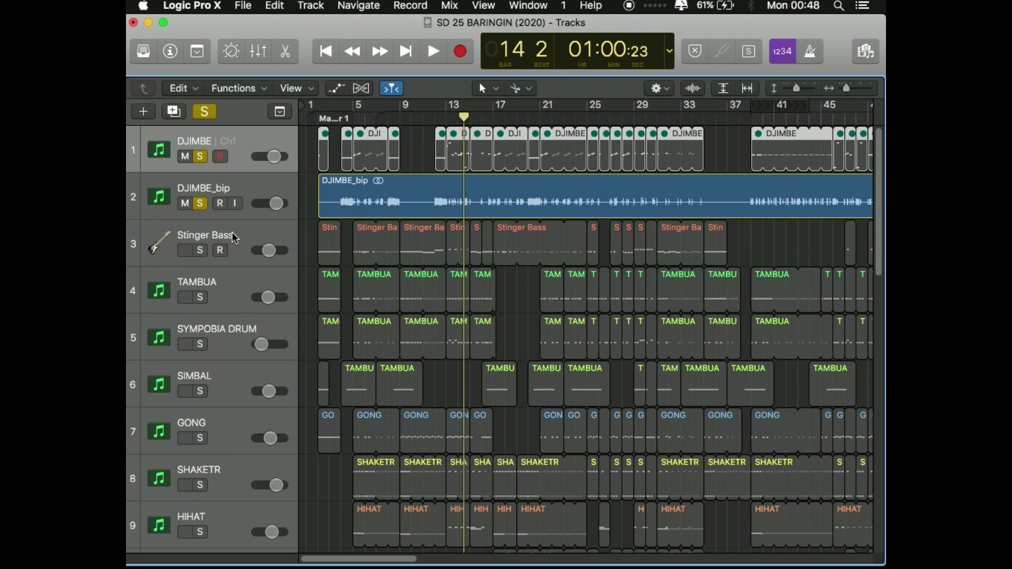
{"action": "left_click", "coordinate": [228, 189]}
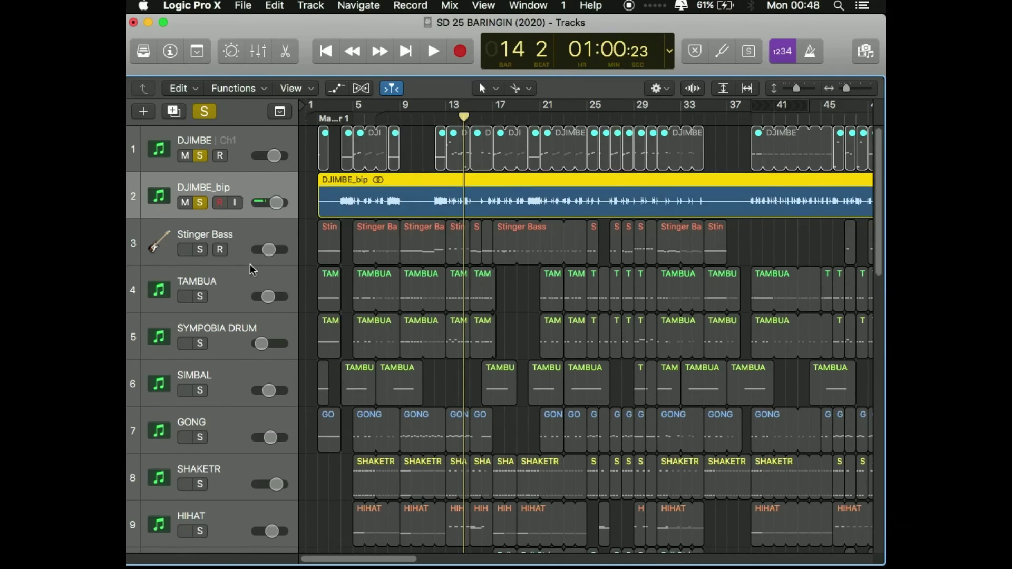
Step: Solo TAMBUA and bounce its regions in place to a new track named TAMBUA_bip, muting the source, with Overload Protection Only normalization
{"action": "scroll", "coordinate": [251, 270], "scroll_direction": "down", "scroll_amount": 1}
{"action": "left_click", "coordinate": [235, 265]}
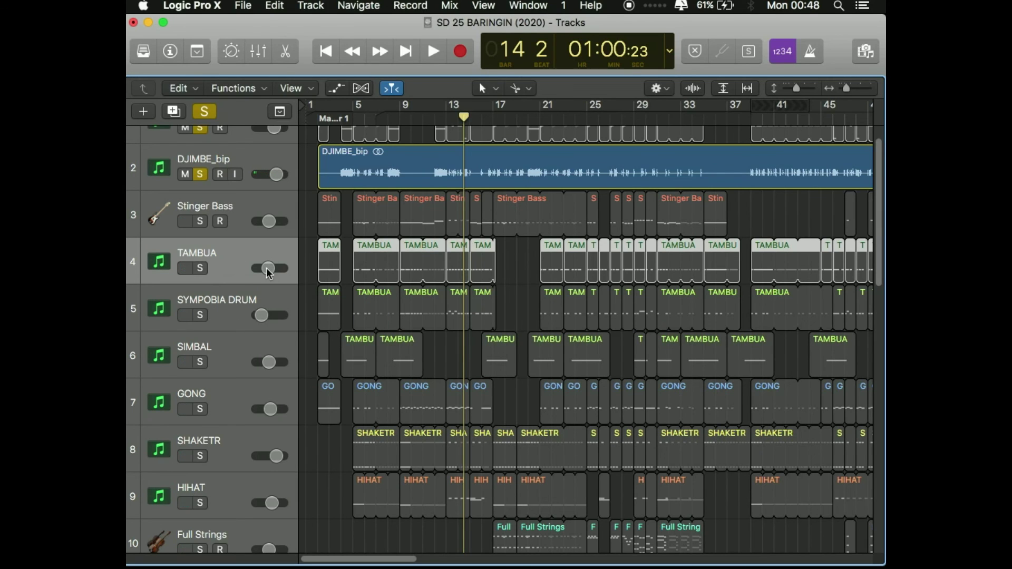
{"action": "left_click", "coordinate": [211, 274]}
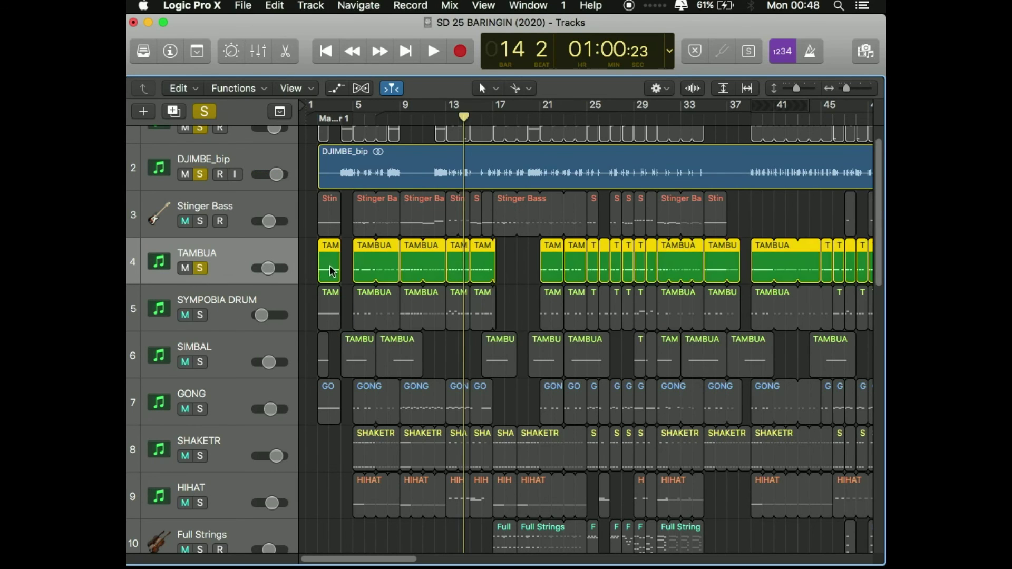
{"action": "right_click", "coordinate": [332, 270]}
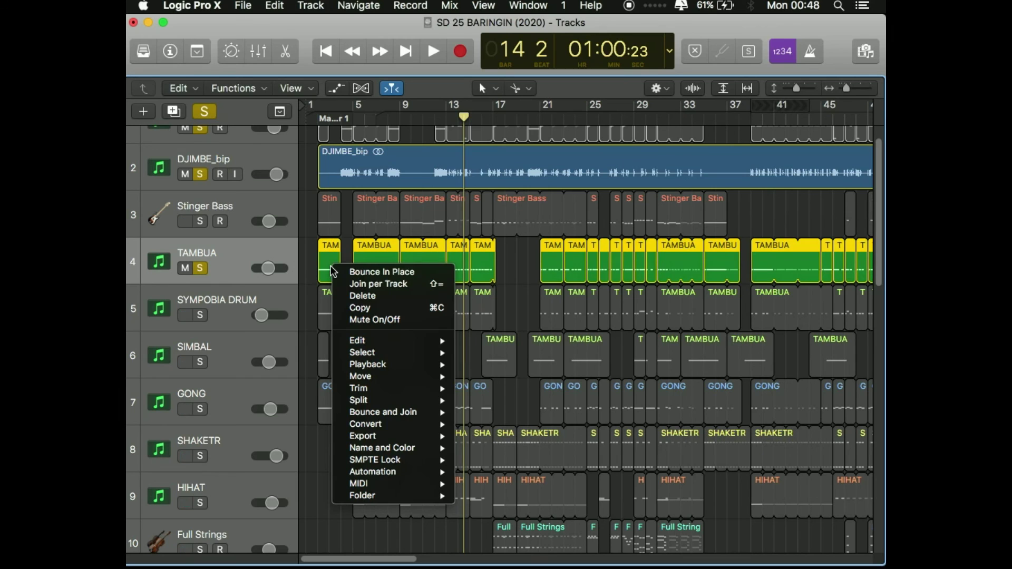
{"action": "left_click", "coordinate": [372, 272]}
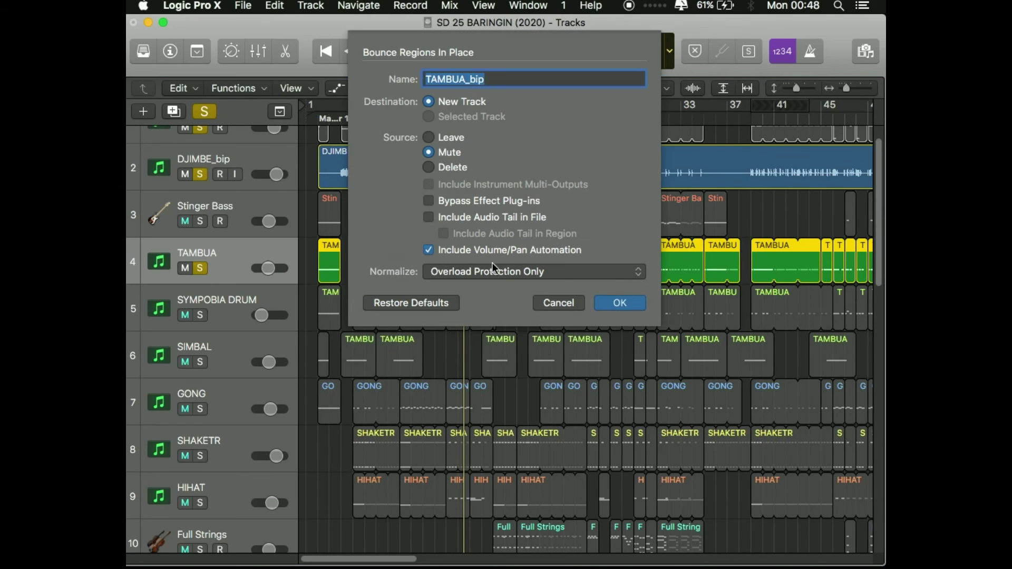
{"action": "left_click", "coordinate": [620, 303]}
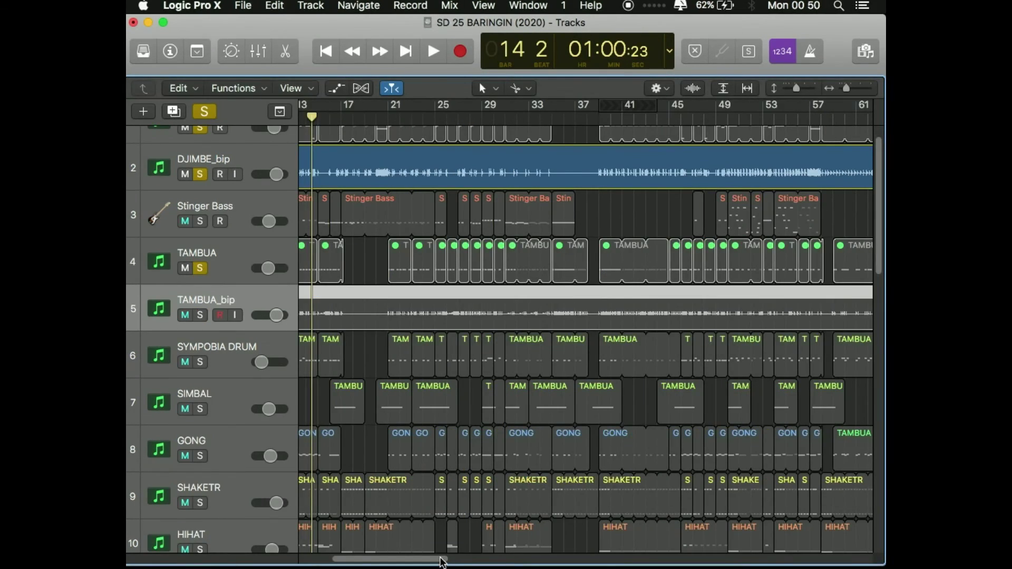
Step: Return to the start of the arrangement, solo the TAMBUA_bip track and compare it with the TAMBUA source track
{"action": "left_click_drag", "start_coordinate": [443, 560], "coordinate": [343, 548]}
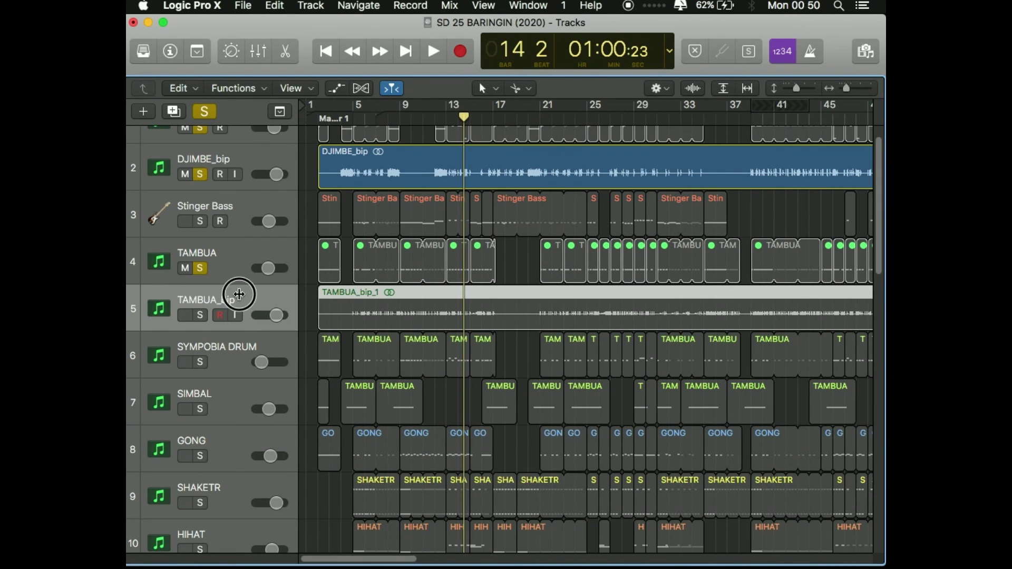
{"action": "left_click", "coordinate": [201, 315]}
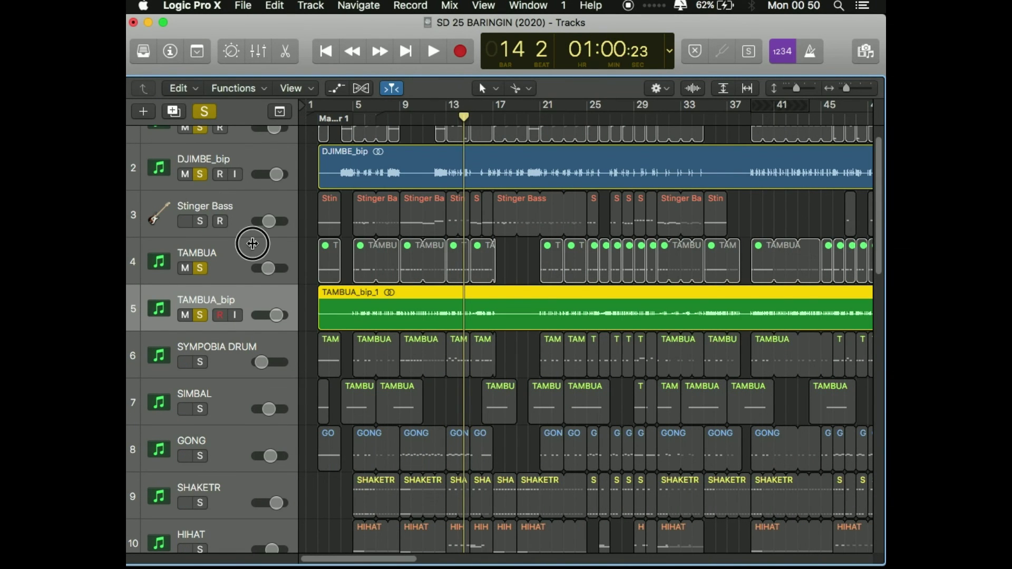
{"action": "left_click", "coordinate": [243, 262]}
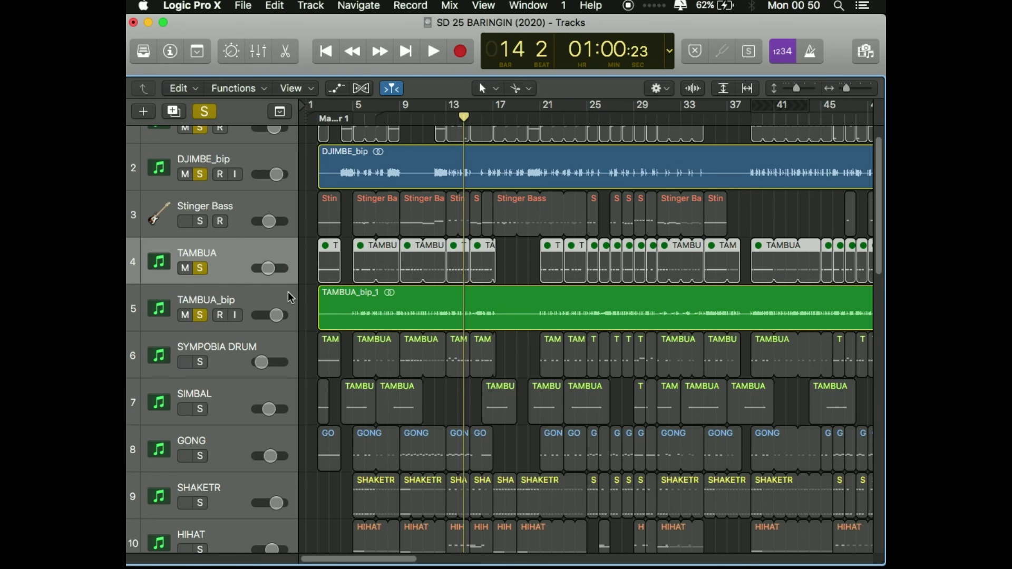
{"action": "left_click", "coordinate": [272, 296]}
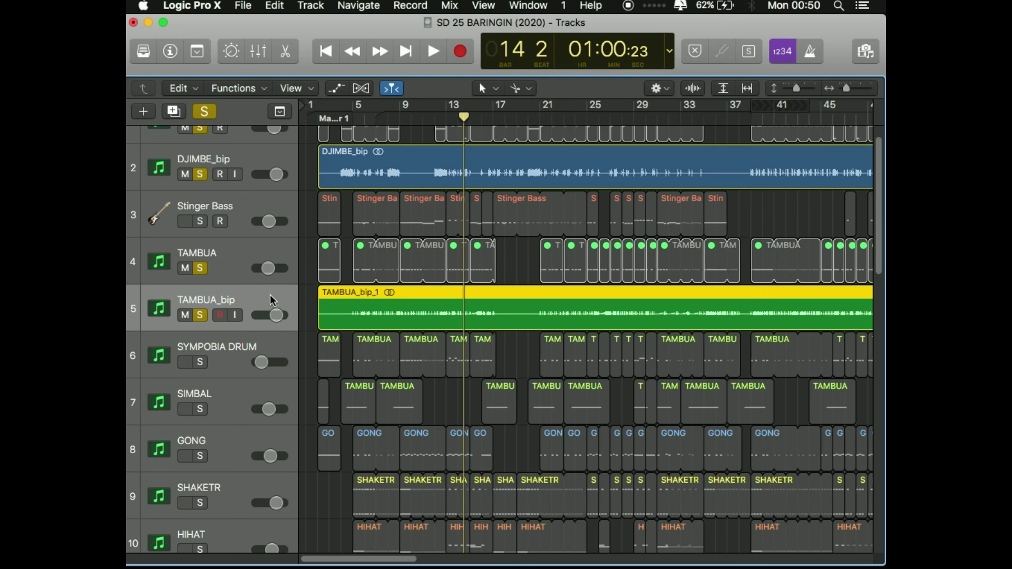
Step: Delete the original TAMBUA MIDI track together with its regions, keeping the bounced TAMBUA_bip track
{"action": "left_click", "coordinate": [243, 260]}
{"action": "right_click", "coordinate": [243, 248]}
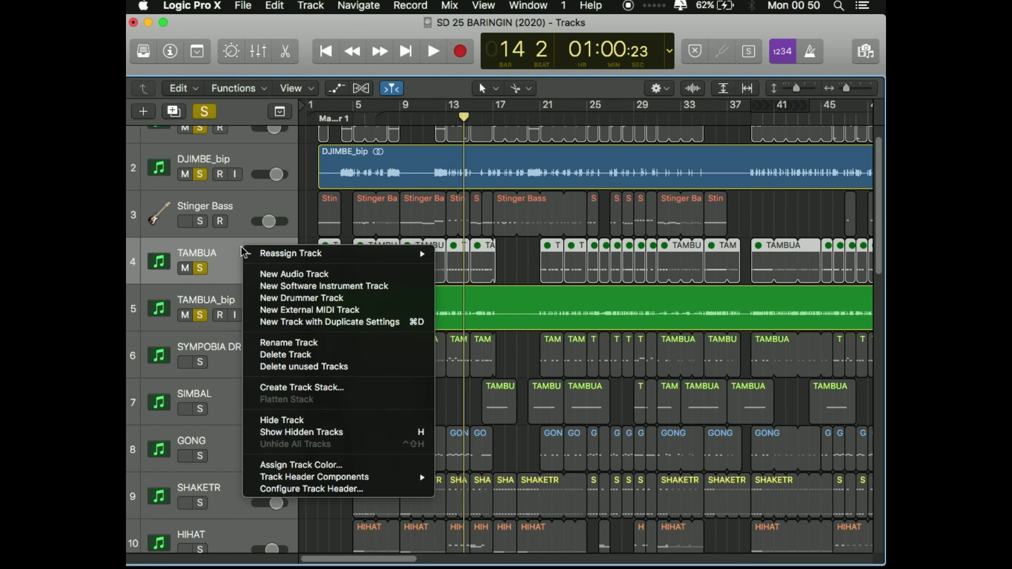
{"action": "left_click", "coordinate": [319, 356]}
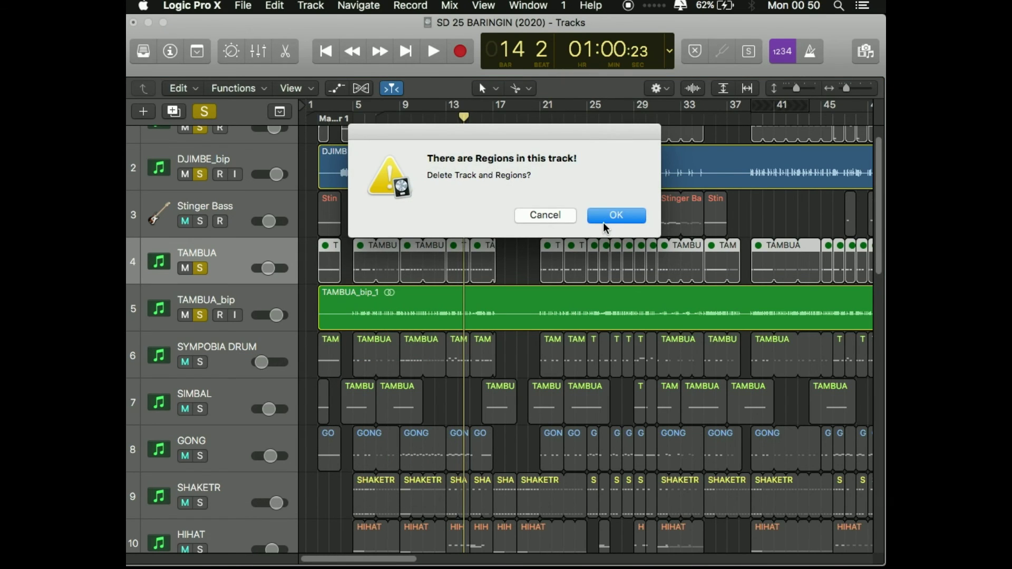
{"action": "left_click", "coordinate": [606, 226]}
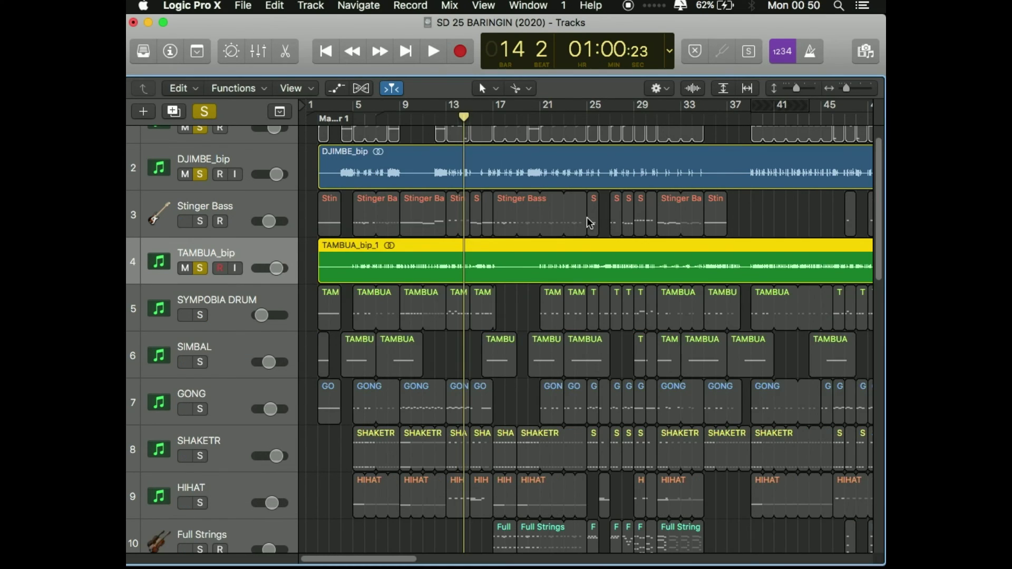